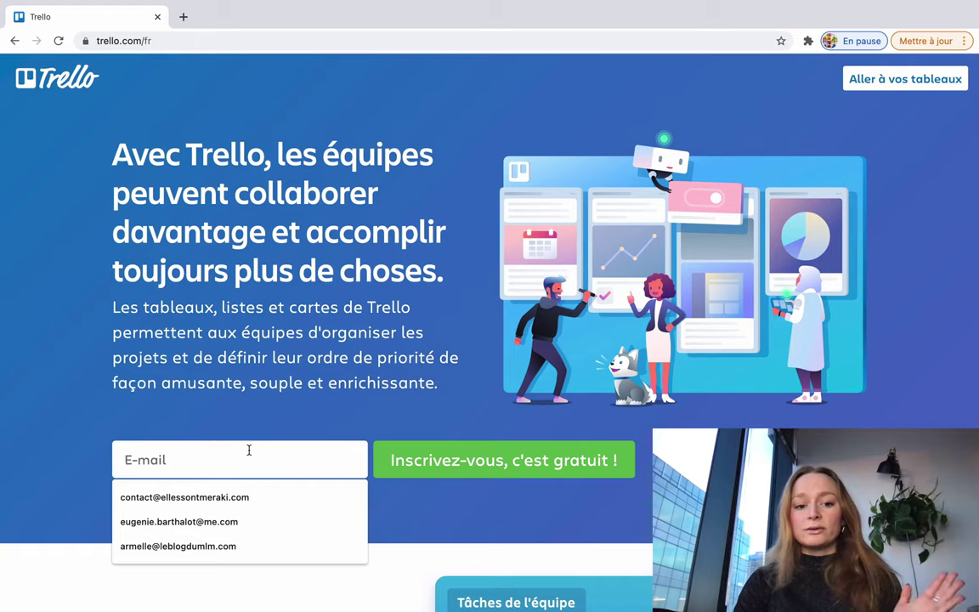
# Step: Go from the Trello landing page to the account's boards overview, dismissing the e-mail suggestions and the translation prompt
pyautogui.click(224, 405)
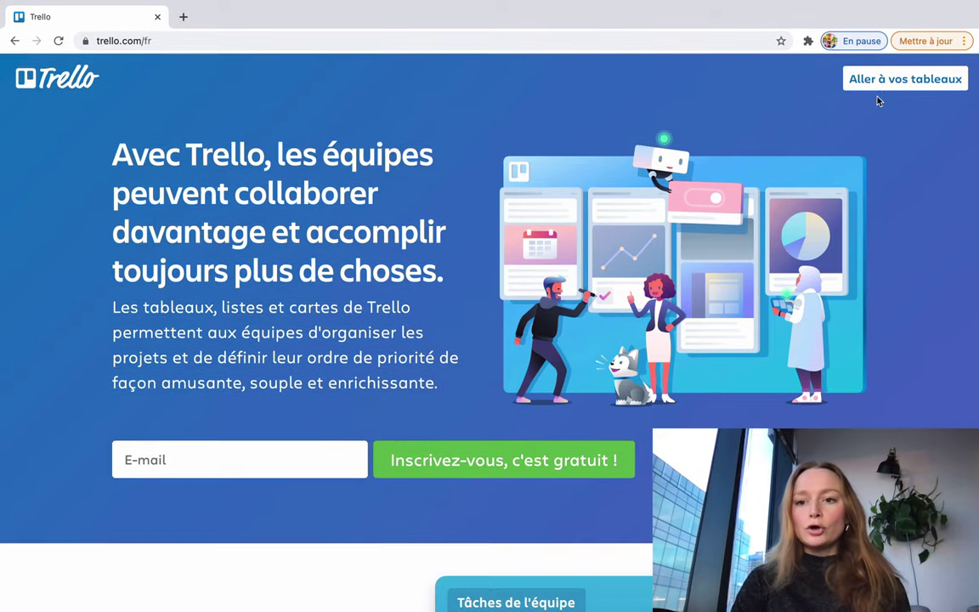
pyautogui.click(888, 85)
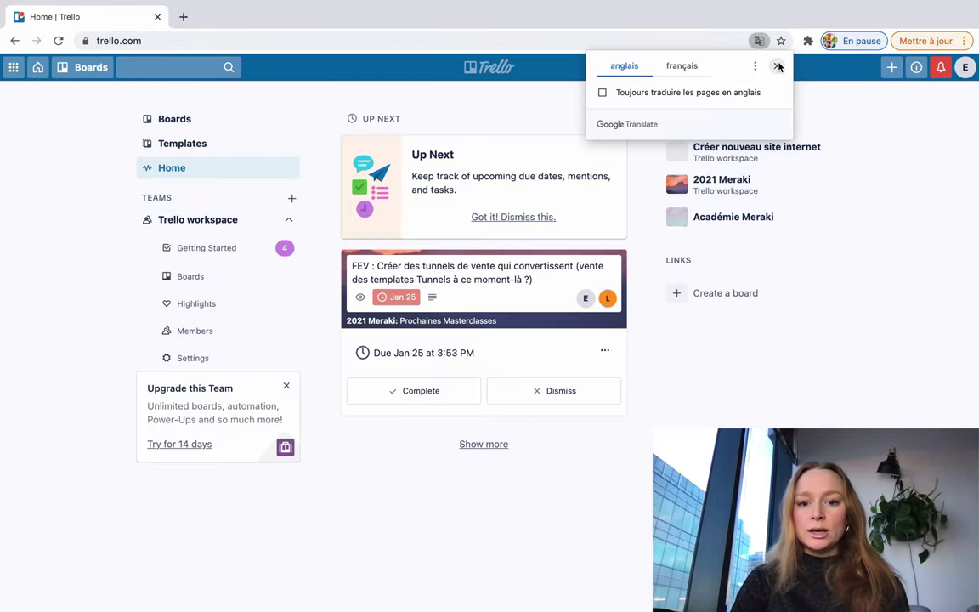
pyautogui.click(777, 66)
pyautogui.click(176, 125)
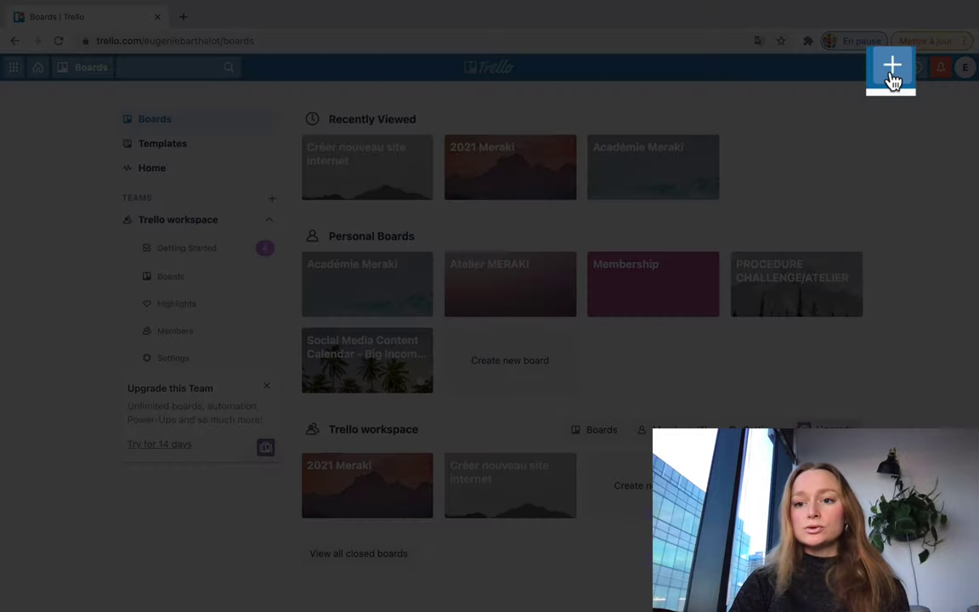
# Step: Create a new board titled "Planning" in the Trello workspace with its visibility set to Private
pyautogui.click(891, 68)
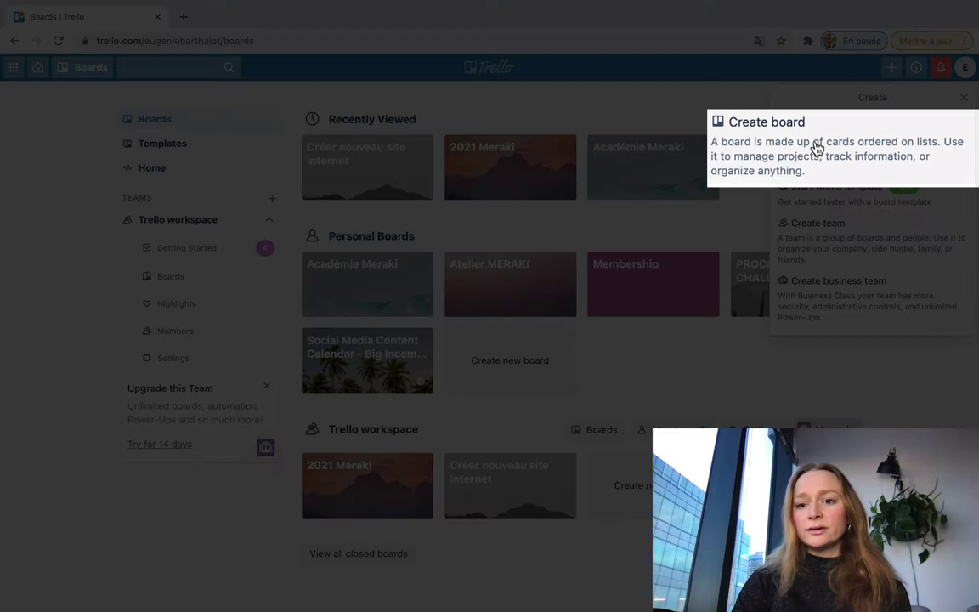
pyautogui.click(854, 150)
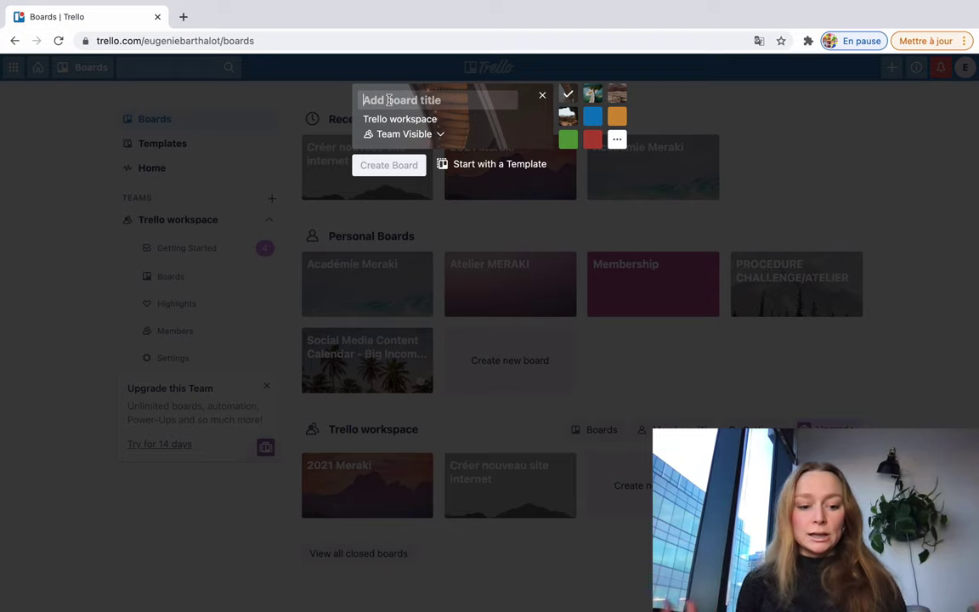
pyautogui.write('Plan')
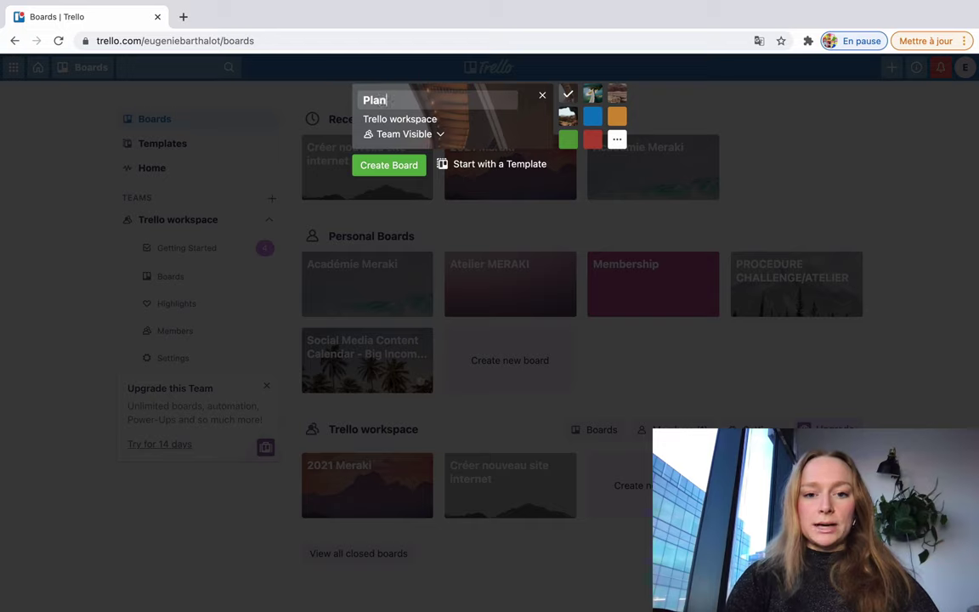
pyautogui.write('ning')
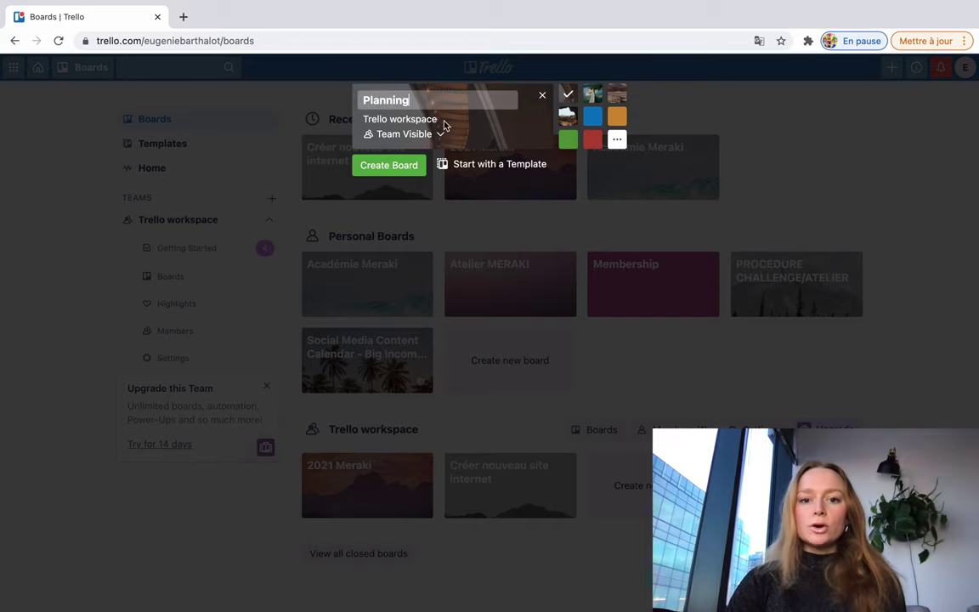
pyautogui.click(440, 135)
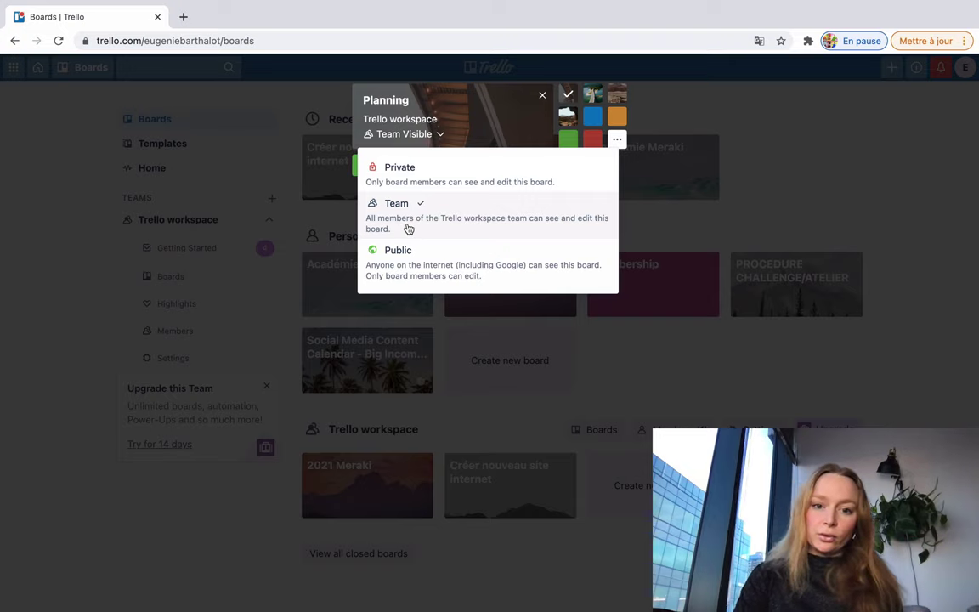
pyautogui.click(406, 168)
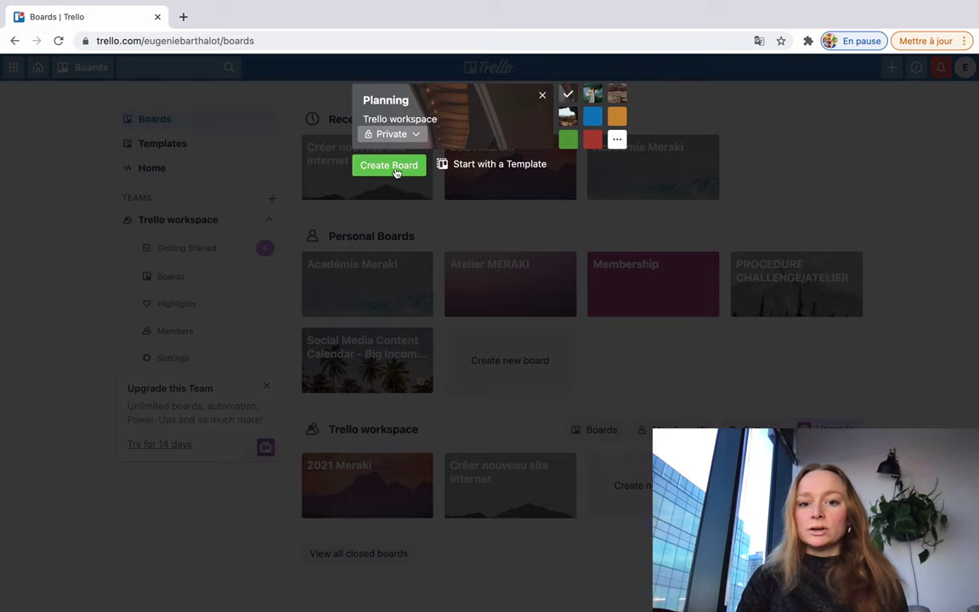
pyautogui.click(396, 167)
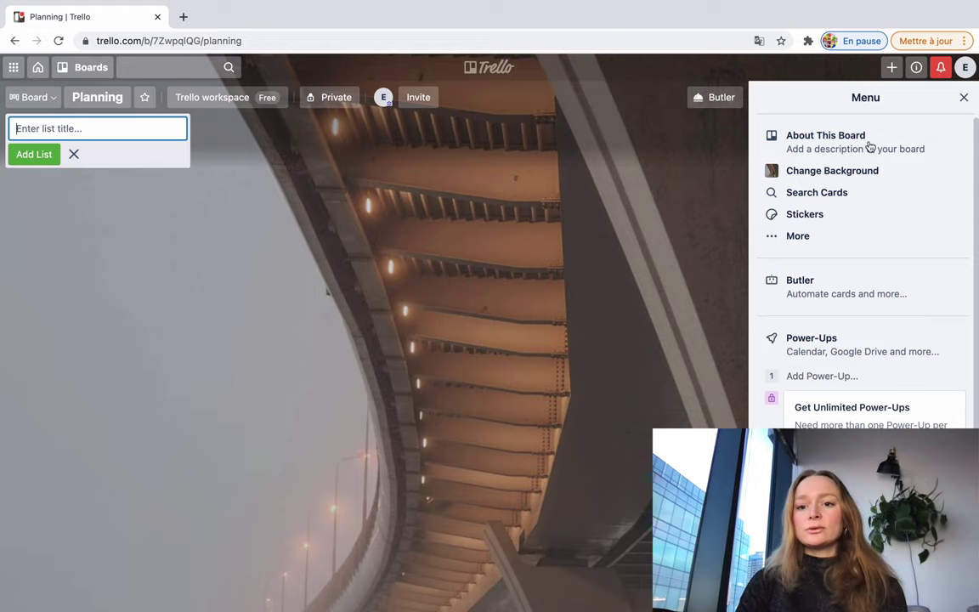
# Step: Save "Planning mois de Février" as the Planning board's description and return to the main board options
pyautogui.scroll(-3, 875, 222)
pyautogui.scroll(3, 920, 211)
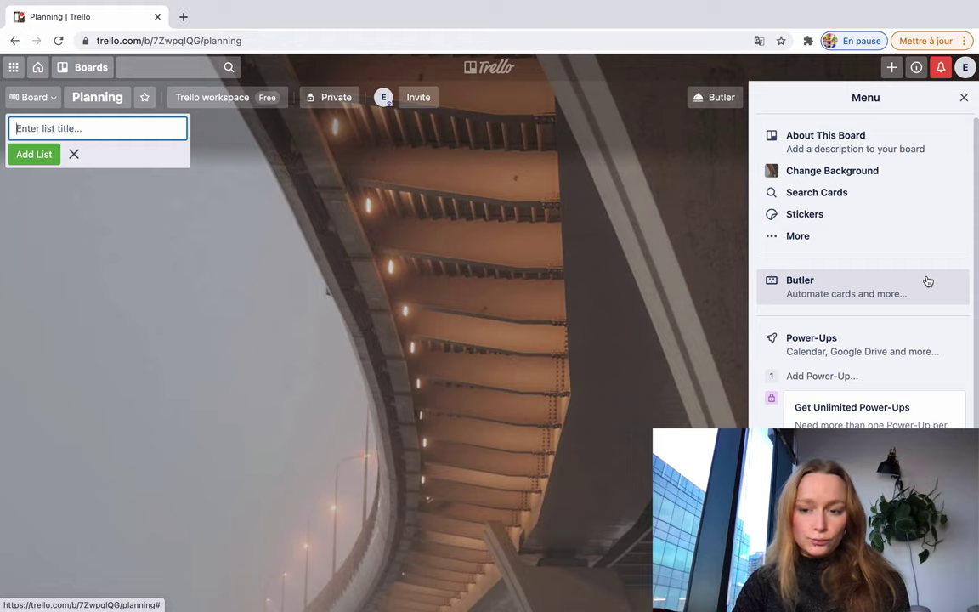
pyautogui.click(813, 158)
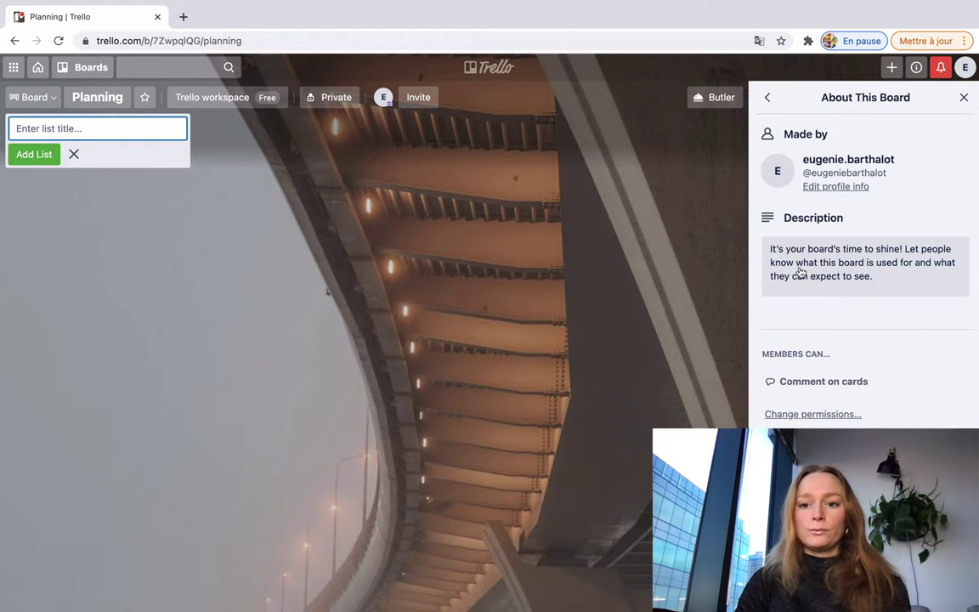
pyautogui.click(835, 252)
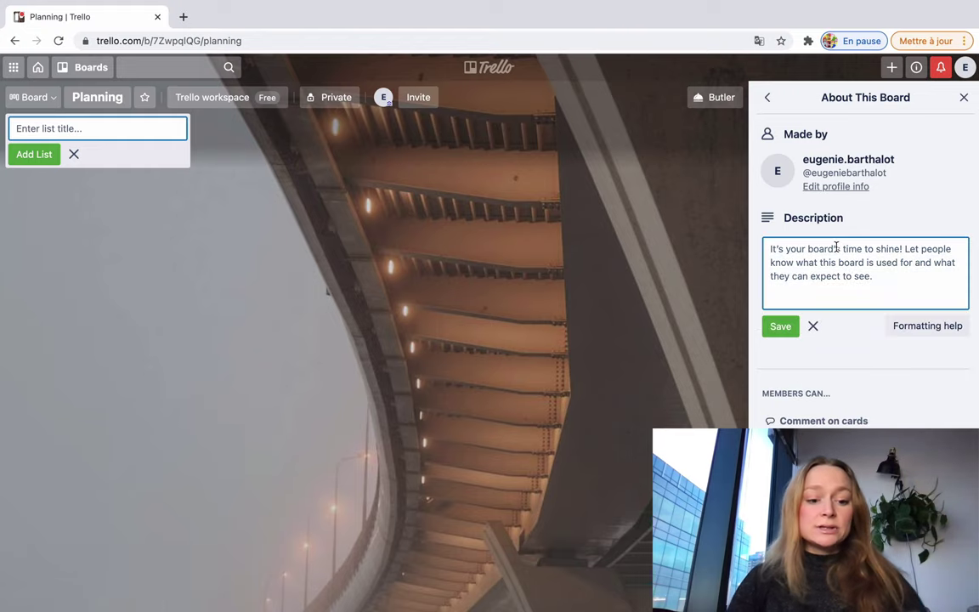
pyautogui.write('Planning mois de Fév')
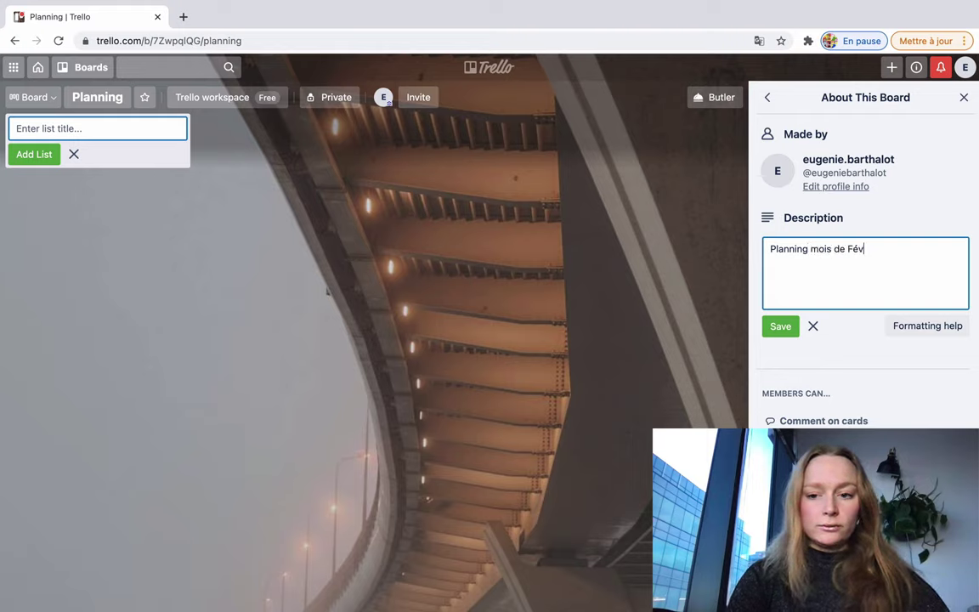
pyautogui.write('rier')
pyautogui.click(778, 328)
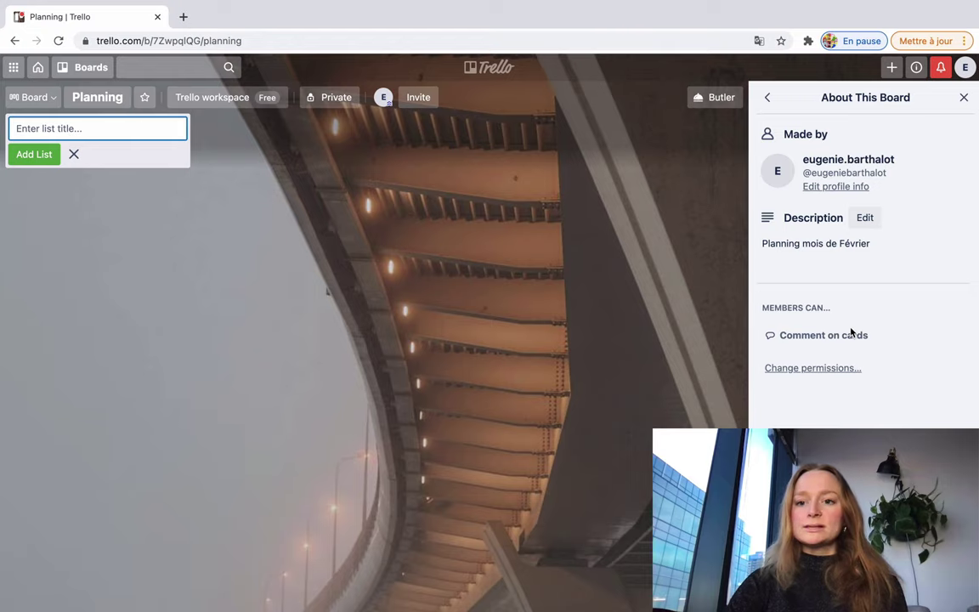
pyautogui.click(767, 97)
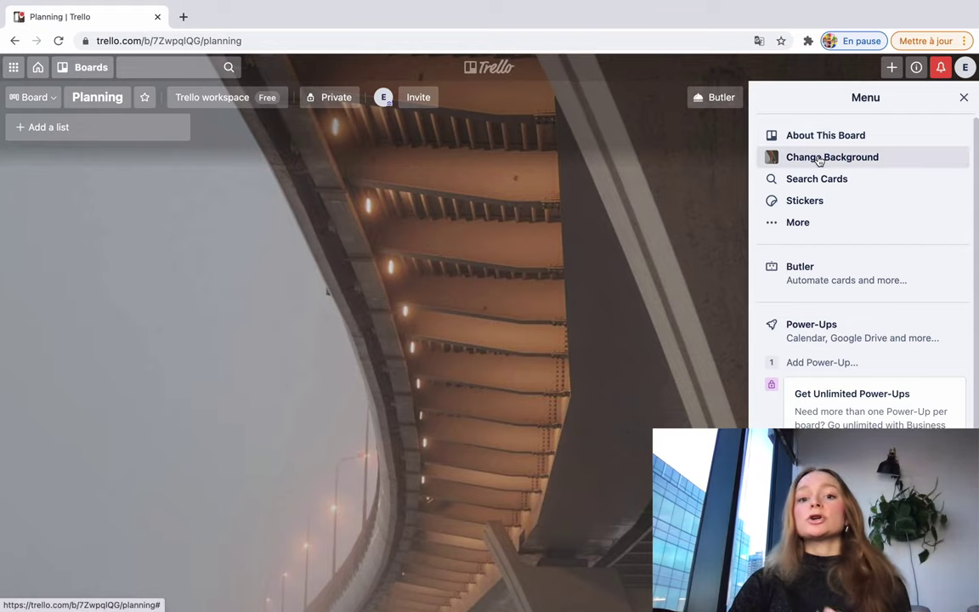
# Step: Change the board background to the solid light green colour
pyautogui.click(792, 157)
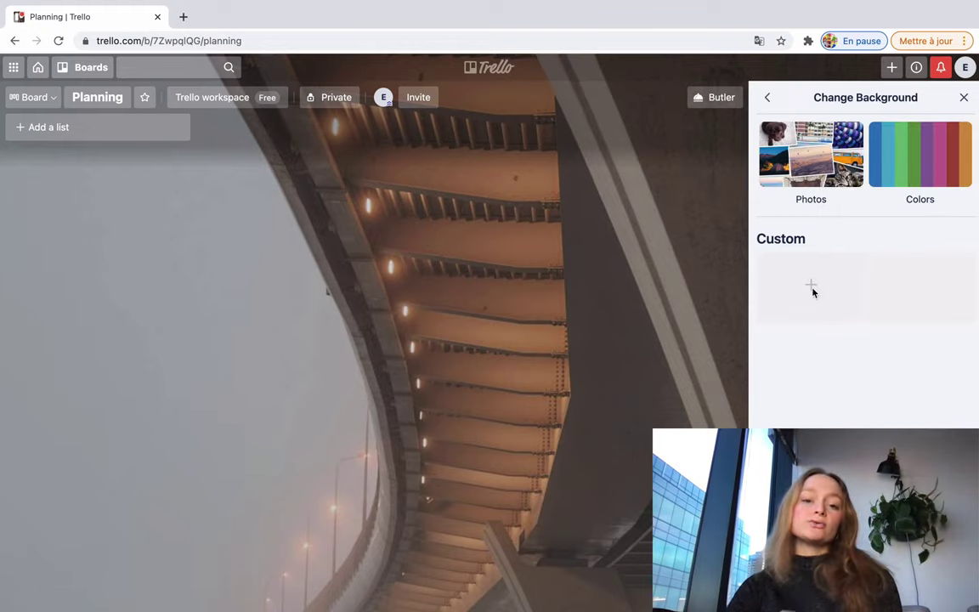
pyautogui.click(922, 159)
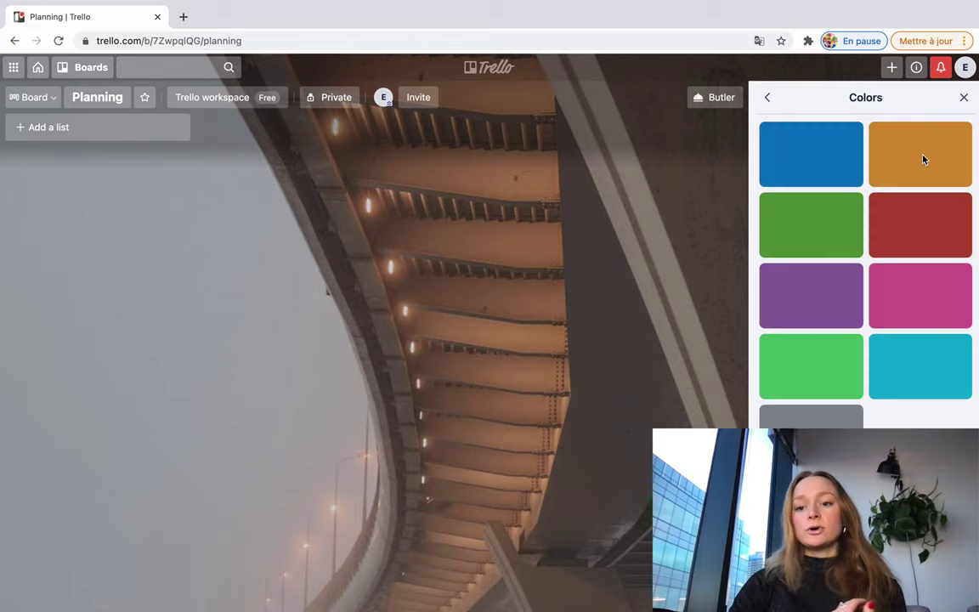
pyautogui.click(803, 370)
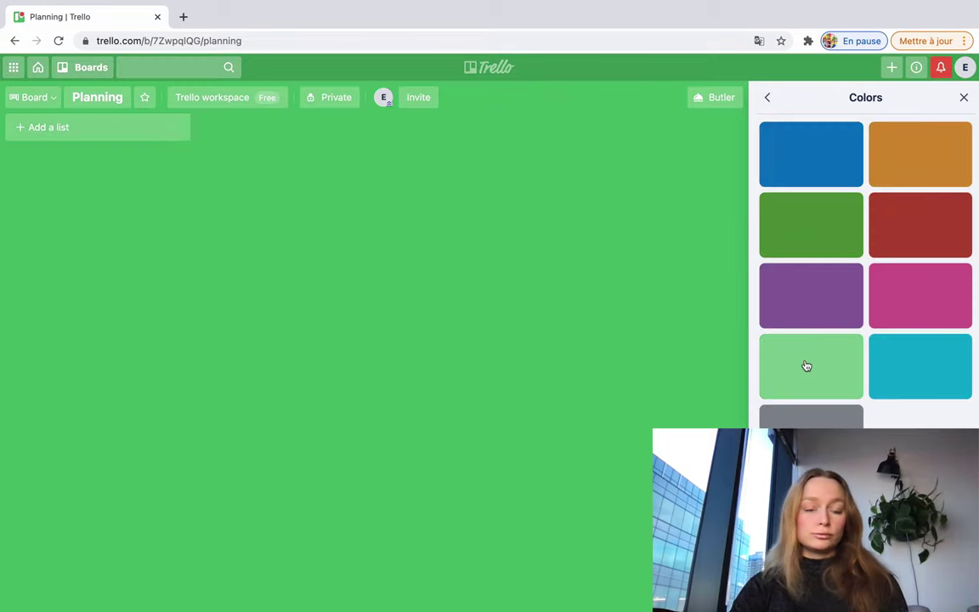
pyautogui.click(768, 97)
# Step: Set the board background to the Unsplash photo of snowy mountains under a pale sky, closing the photographer's page opened on the way
pyautogui.click(811, 158)
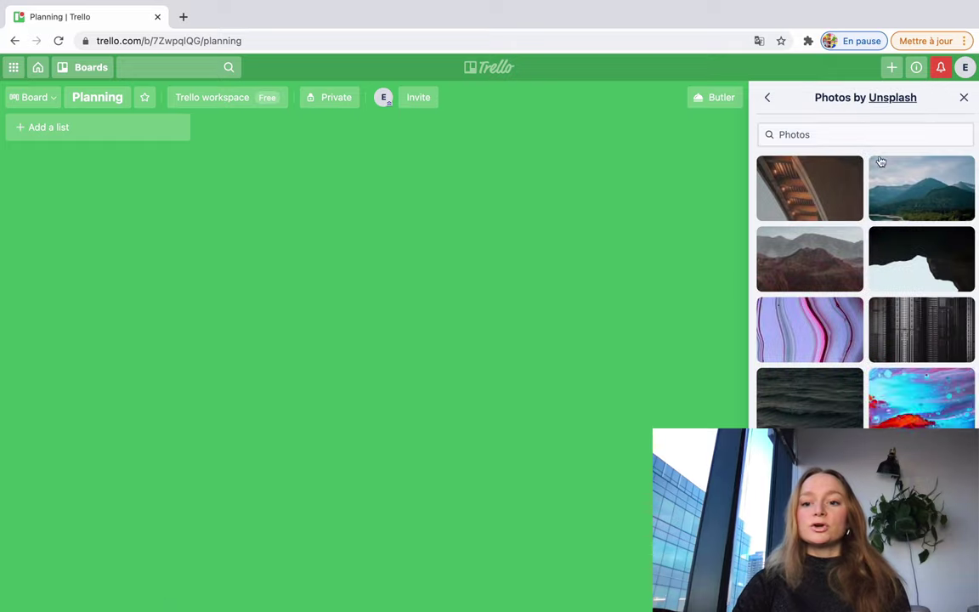
pyautogui.scroll(-15, 882, 161)
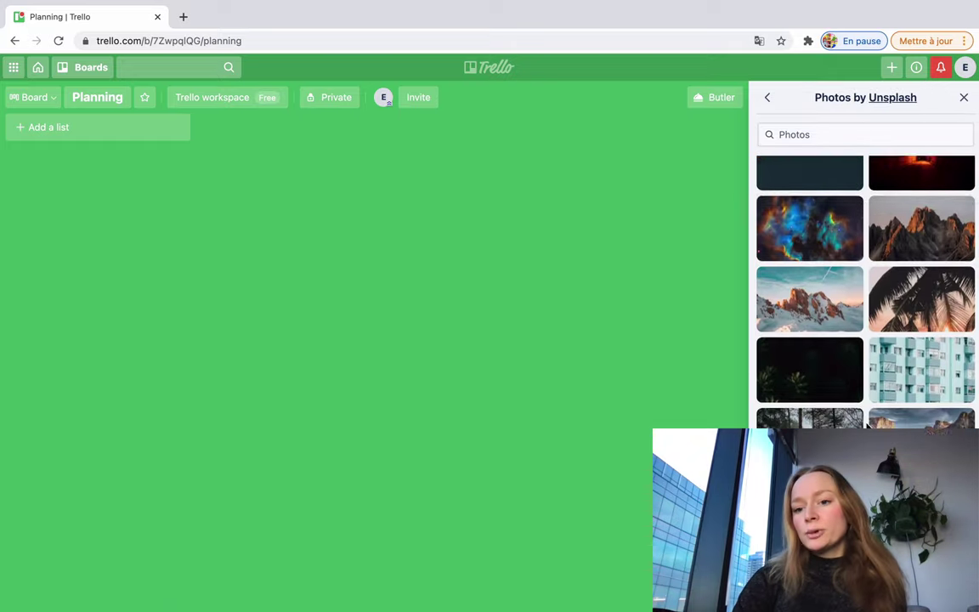
pyautogui.scroll(-5, 867, 425)
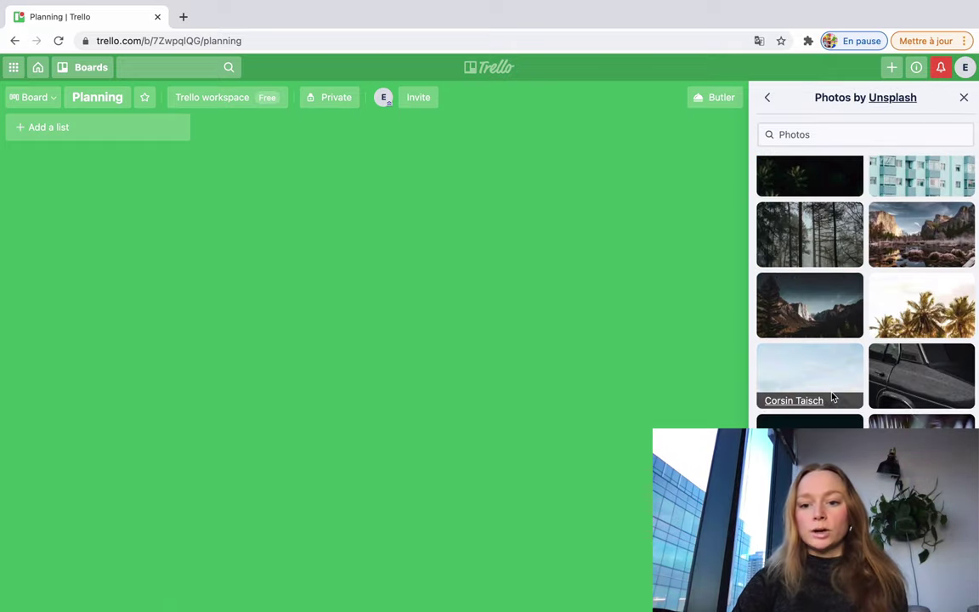
pyautogui.click(820, 399)
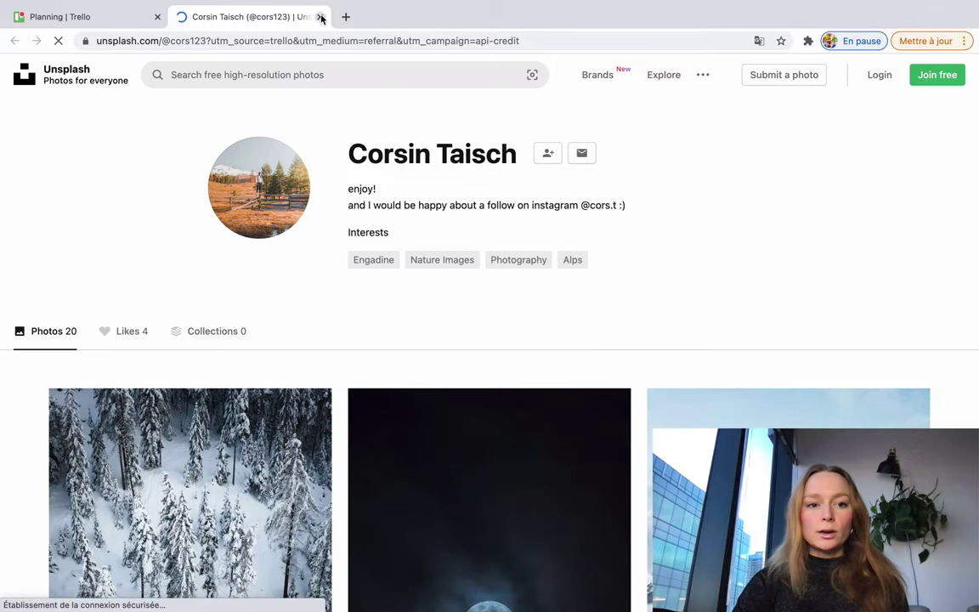
pyautogui.click(320, 17)
pyautogui.click(828, 376)
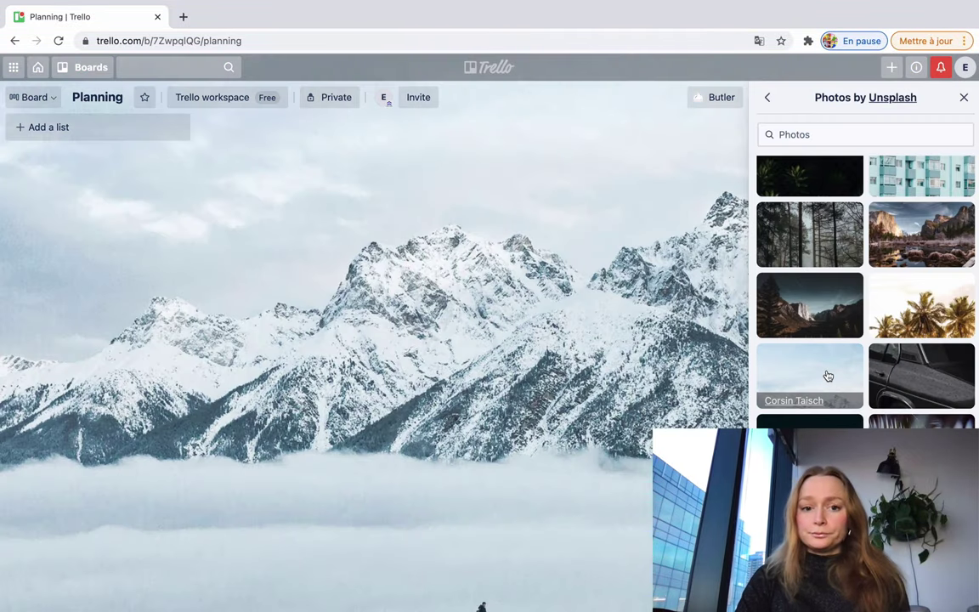
# Step: Try the darker Unsplash photo of a wooded hillside with a stone structure as the board background
pyautogui.scroll(-10, 828, 375)
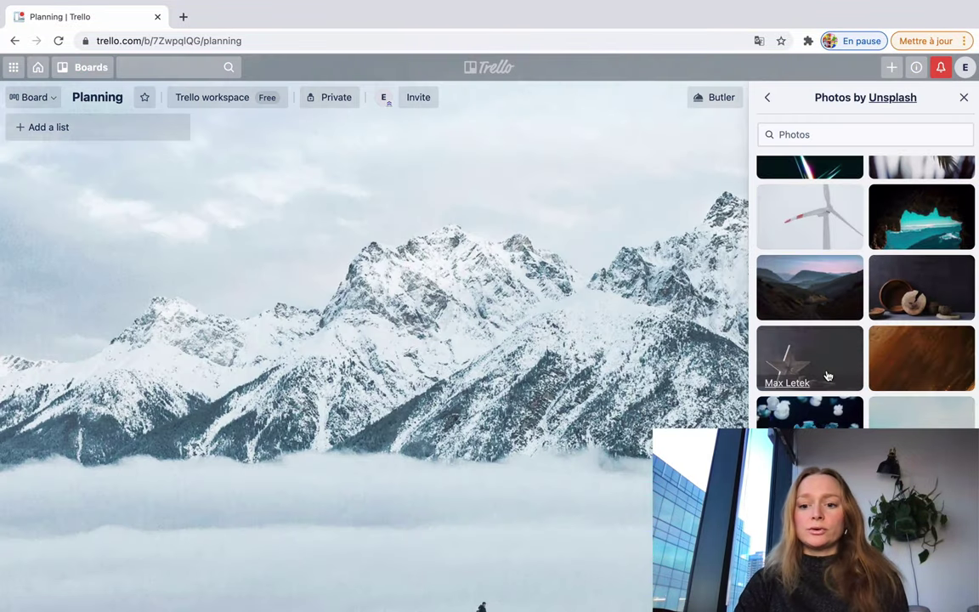
pyautogui.scroll(-2, 828, 376)
pyautogui.click(813, 411)
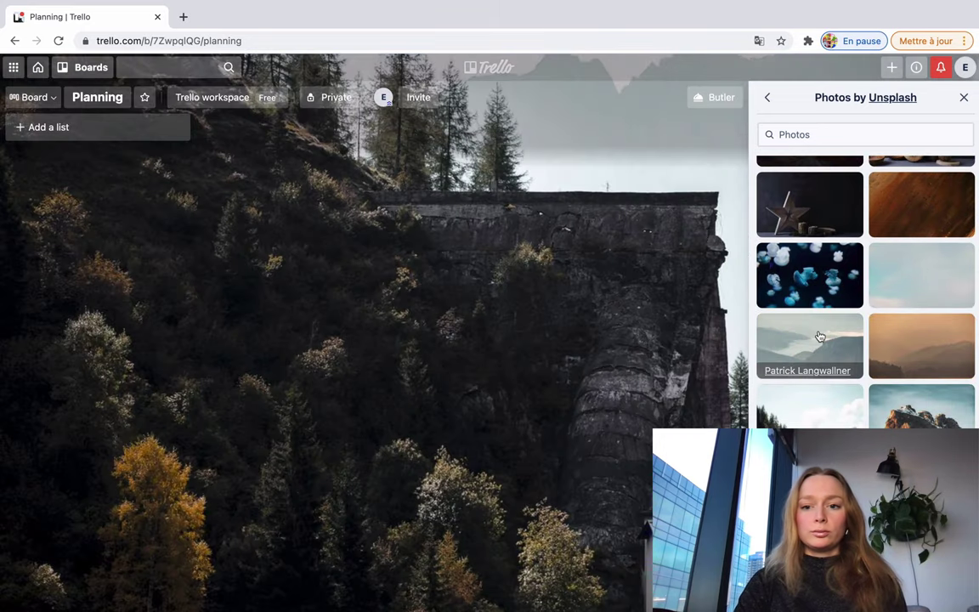
# Step: Reapply the pale snowy mountain photo as the board background and close the board's side menu
pyautogui.scroll(10, 816, 340)
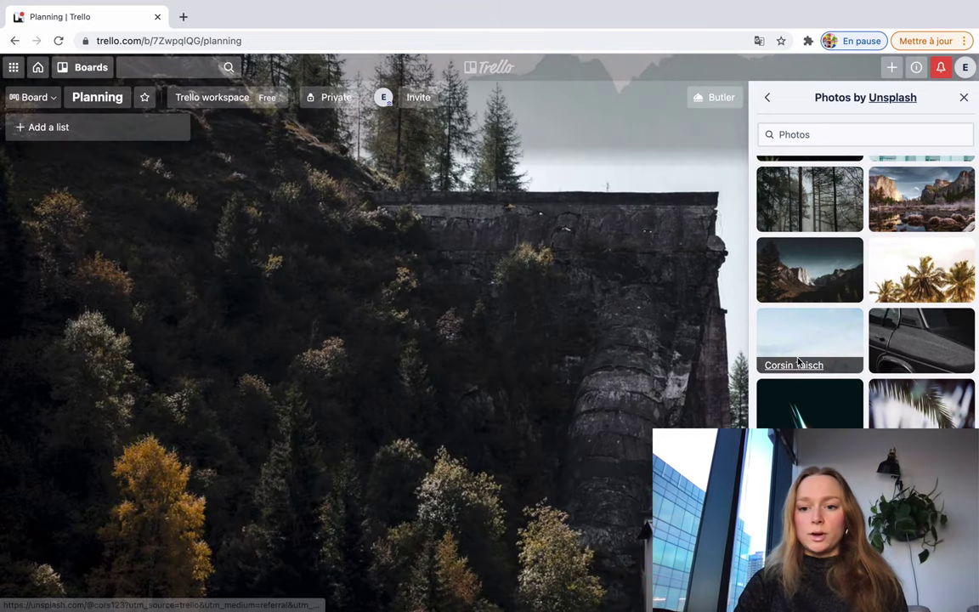
pyautogui.click(794, 364)
pyautogui.click(318, 17)
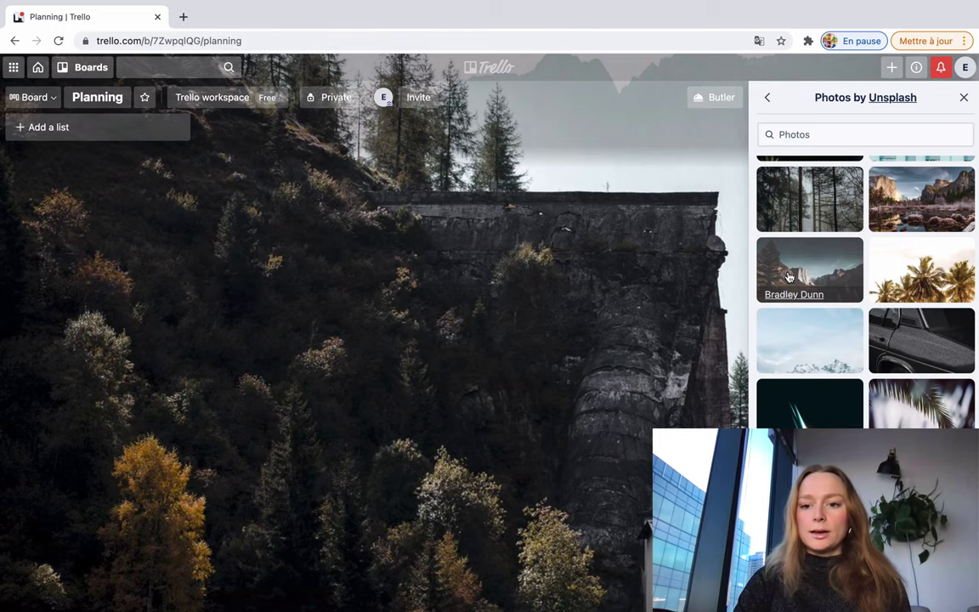
pyautogui.click(800, 340)
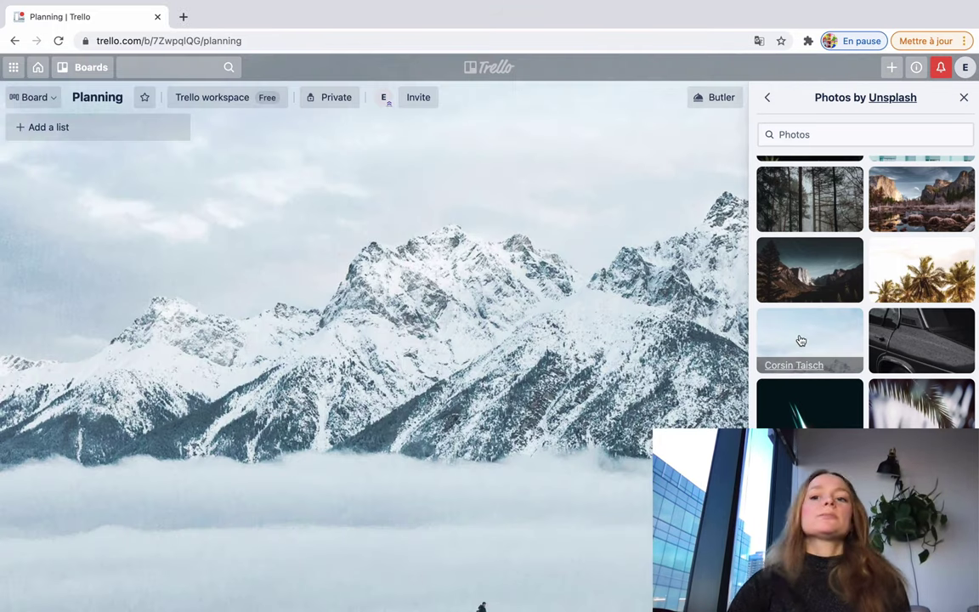
pyautogui.click(767, 98)
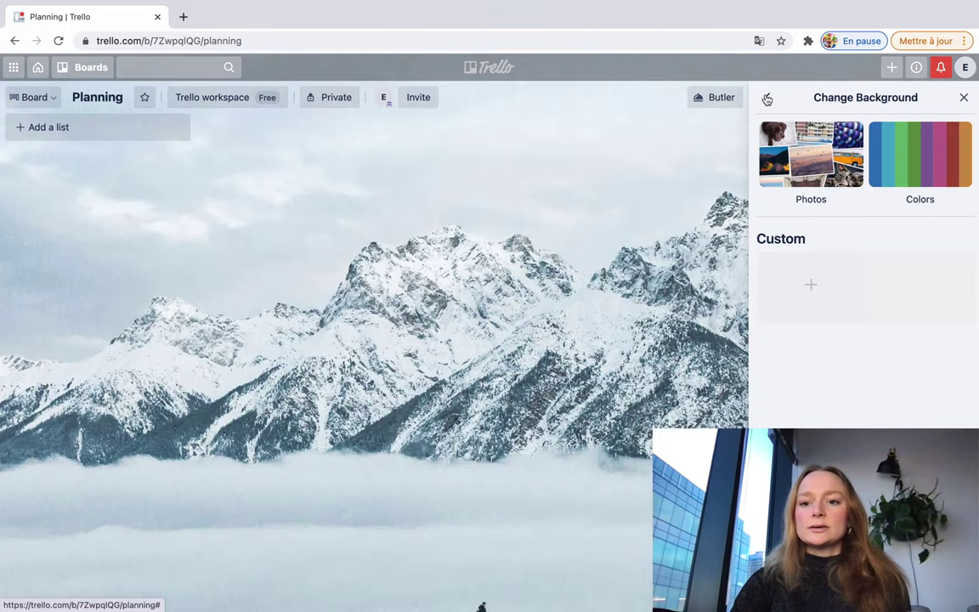
pyautogui.click(766, 99)
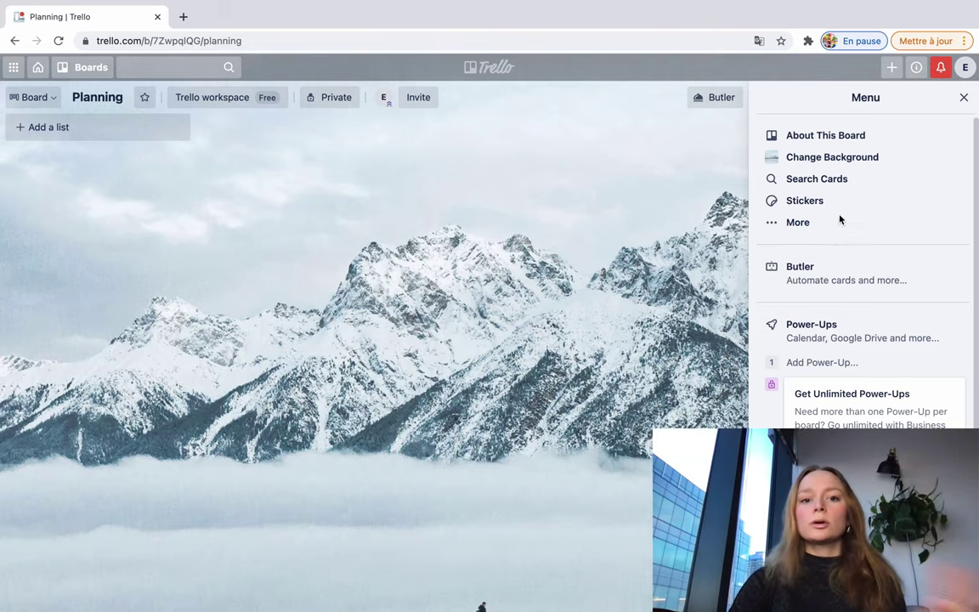
pyautogui.click(964, 98)
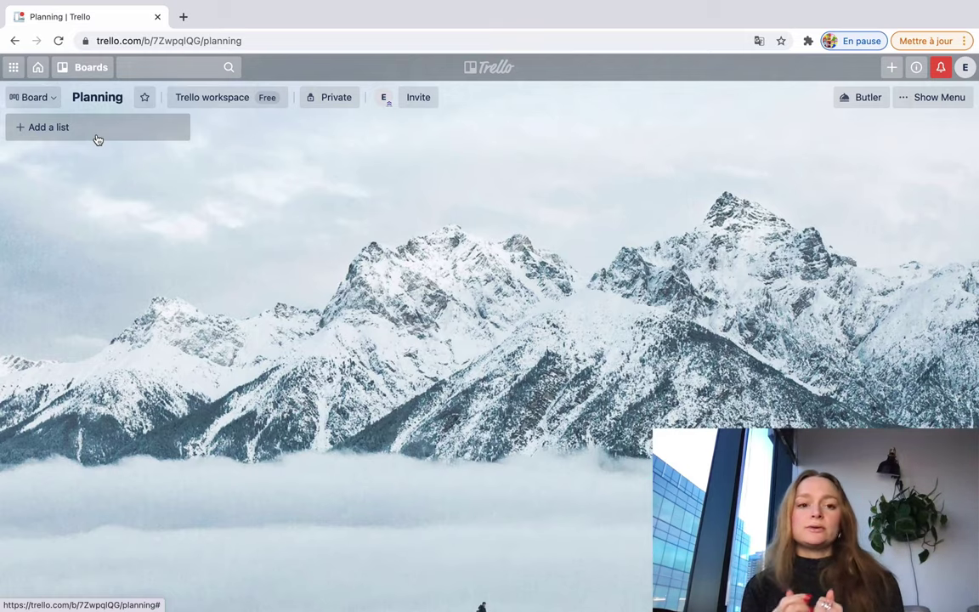
# Step: Add two lists titled Lundi and Mardi to the empty board
pyautogui.click(46, 132)
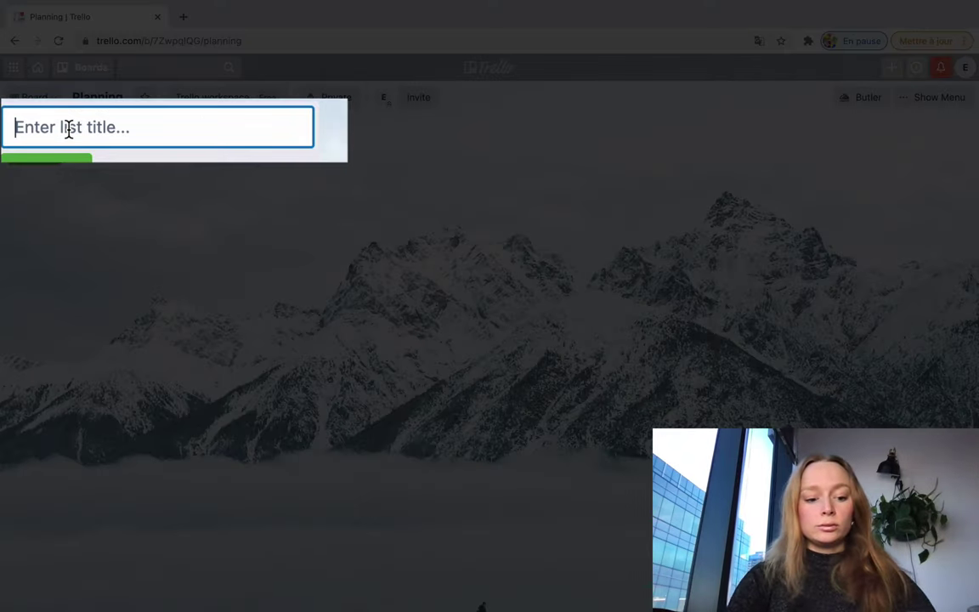
pyautogui.write('Lundi')
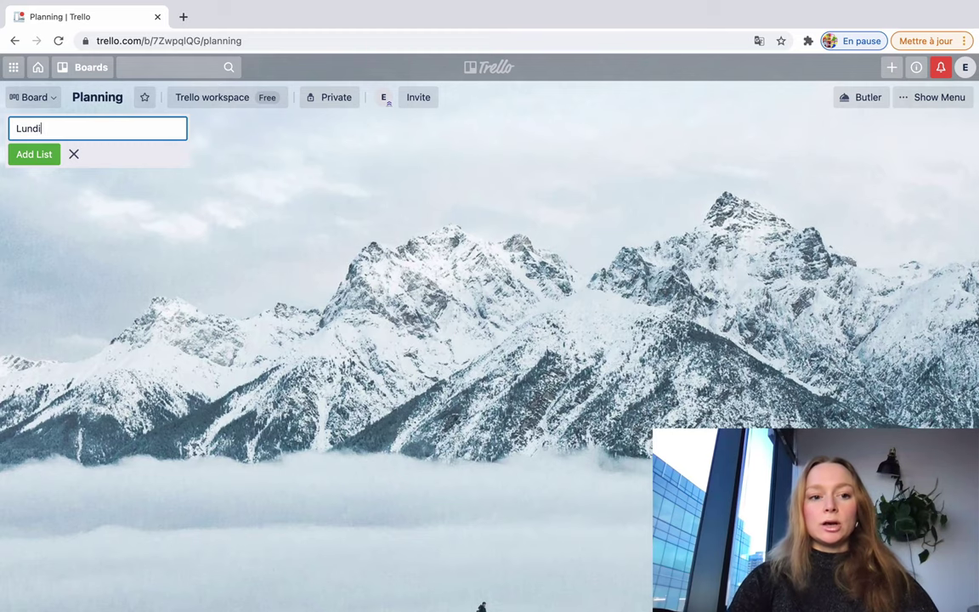
pyautogui.click(44, 161)
pyautogui.write('Mard')
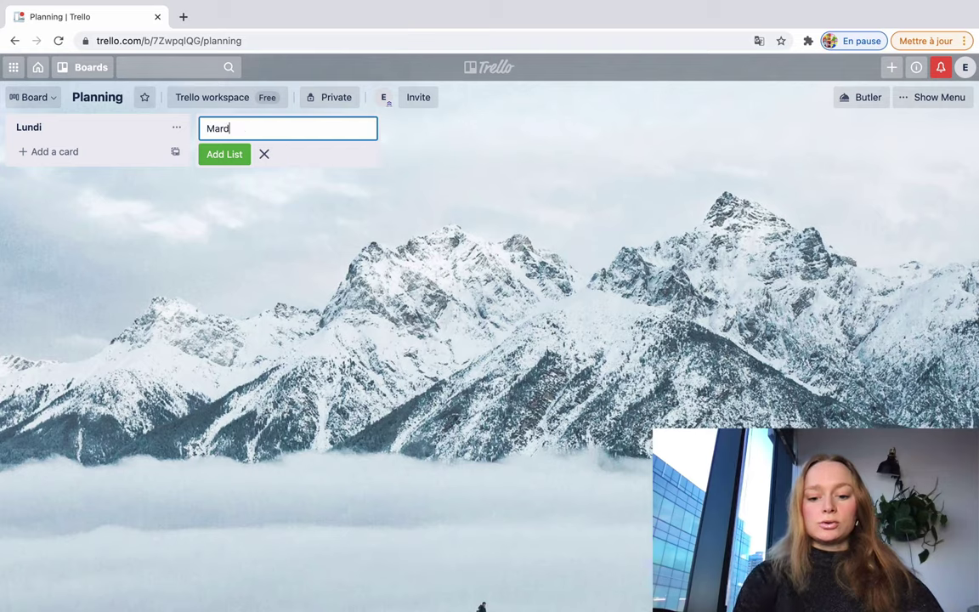
pyautogui.write('i')
pyautogui.press('Return')
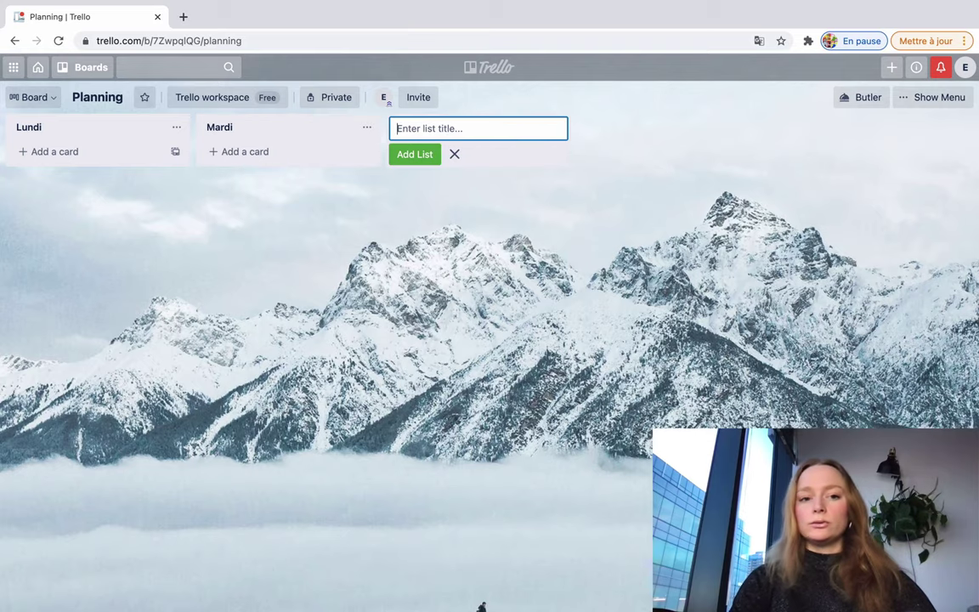
# Step: Add three more lists after Mardi, titled Mercredi, Jeudi and Vendredi
pyautogui.write('Mercredi')
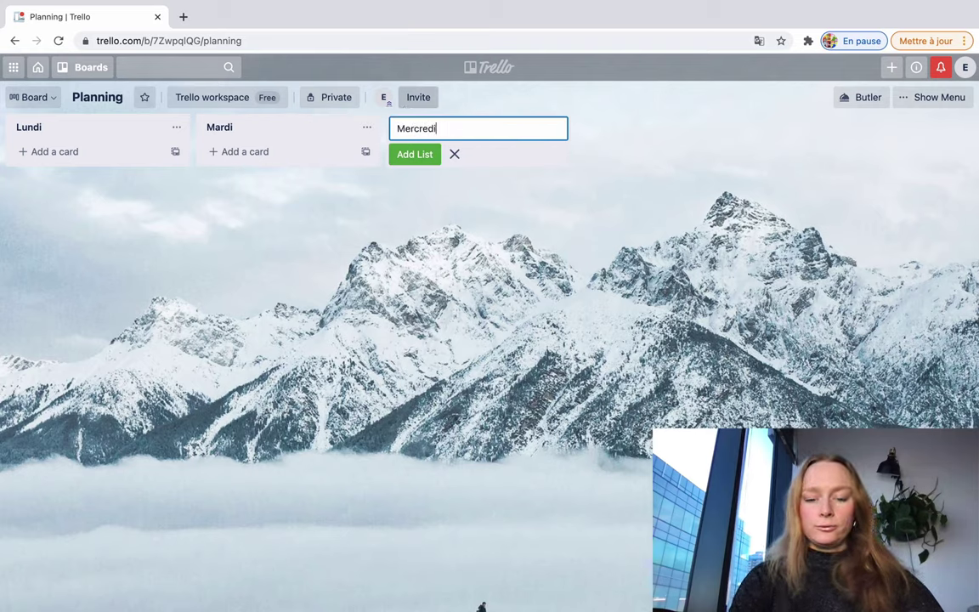
pyautogui.press('Return')
pyautogui.write('Jeudi')
pyautogui.press('Return')
pyautogui.write('Vendredi')
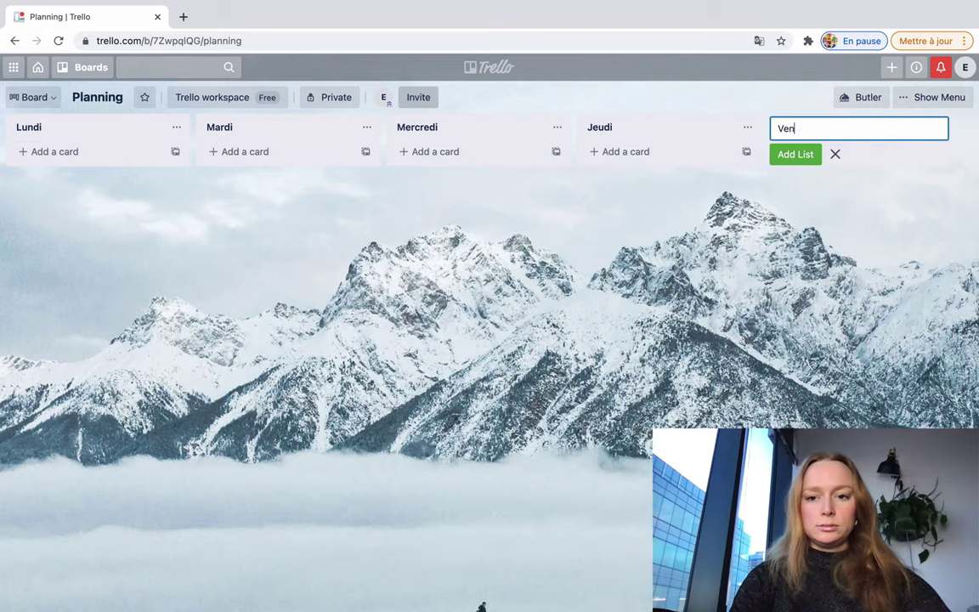
pyautogui.press('Return')
# Step: Add the weekend lists Samedi and Dimanche after Vendredi
pyautogui.write('Samedi')
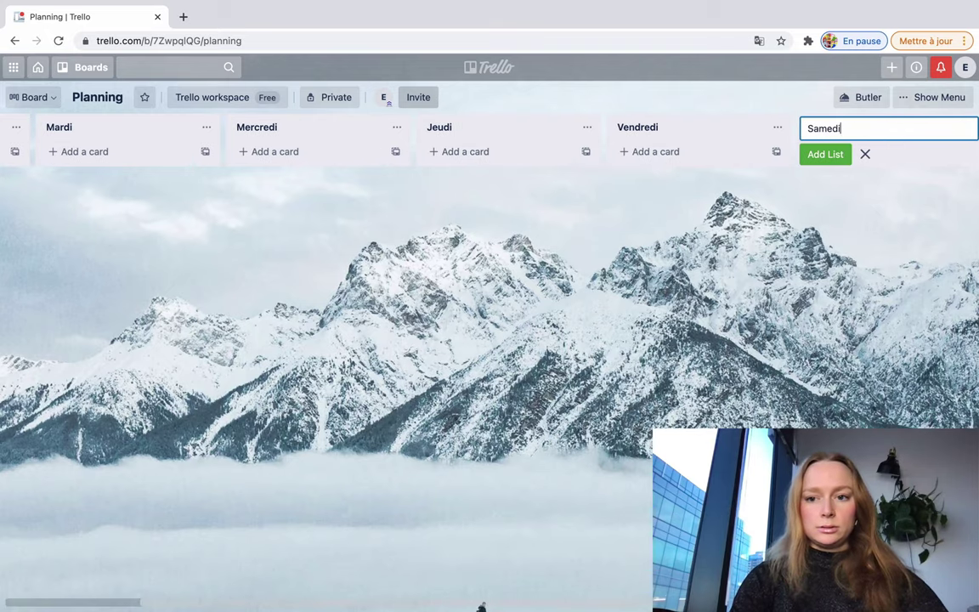
pyautogui.press('Return')
pyautogui.write('Dimma')
pyautogui.press('BackSpace')
pyautogui.write('anche')
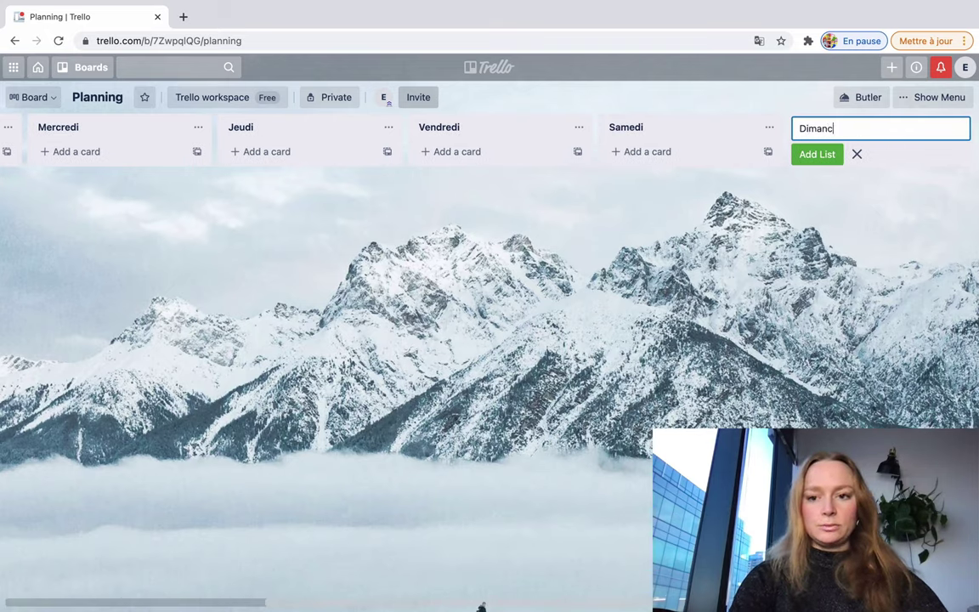
pyautogui.press('Return')
# Step: Add two further lists after Dimanche, titled MES OBJECTIFS and A venir
pyautogui.click(261, 186)
pyautogui.hscroll(-5, 260, 186)
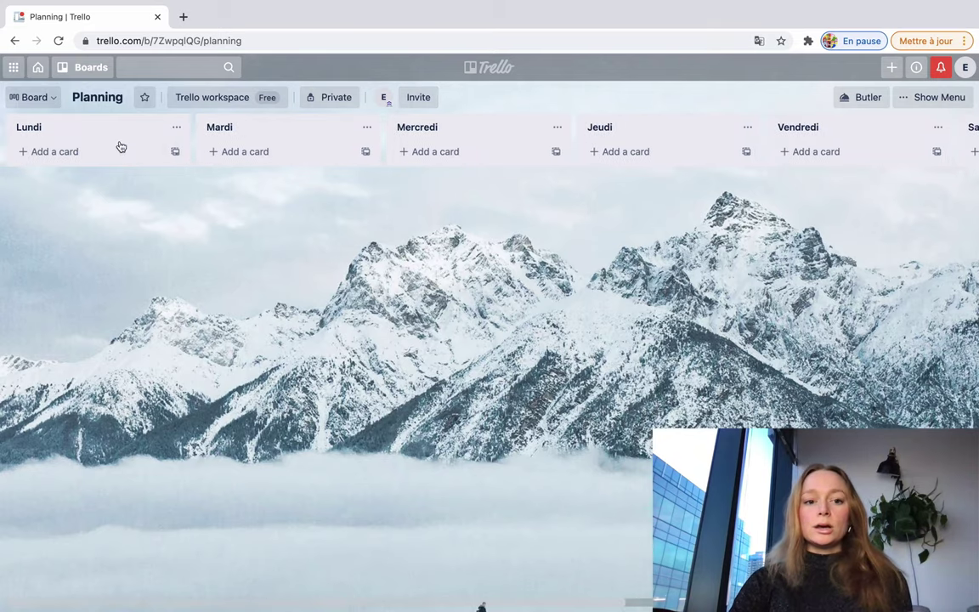
pyautogui.hscroll(5, 624, 134)
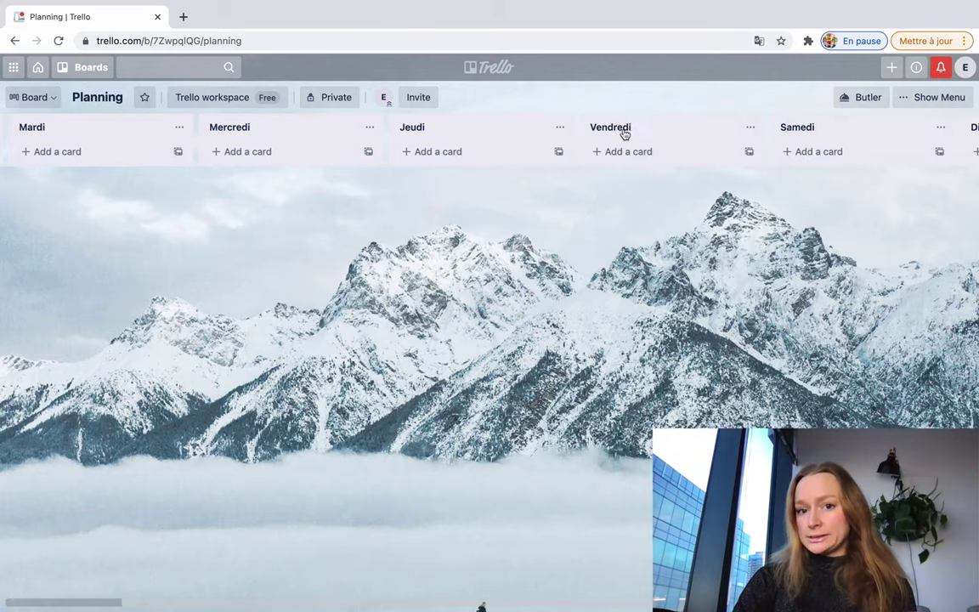
pyautogui.hscroll(-5, 624, 135)
pyautogui.hscroll(7, 625, 134)
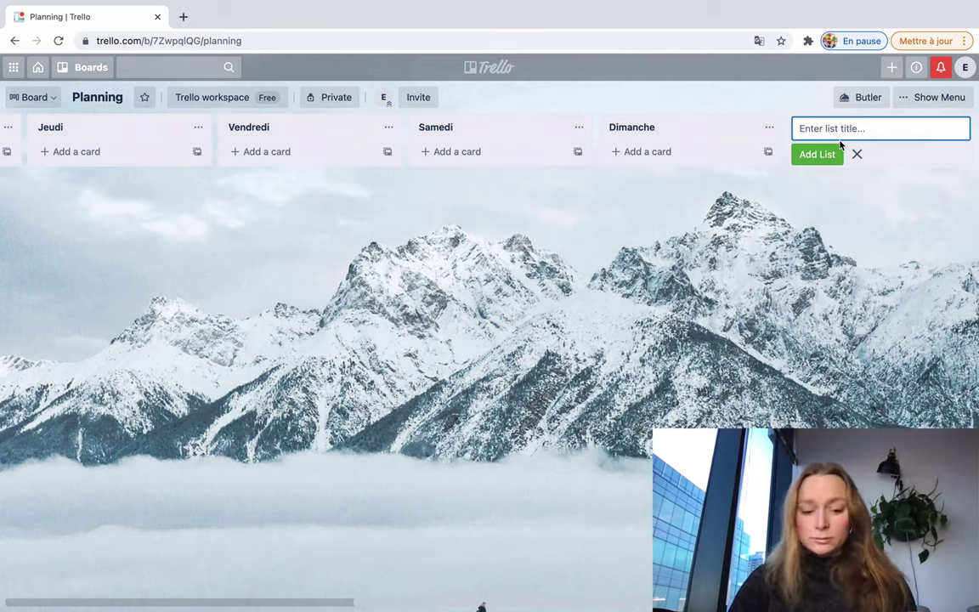
pyautogui.write('MES ')
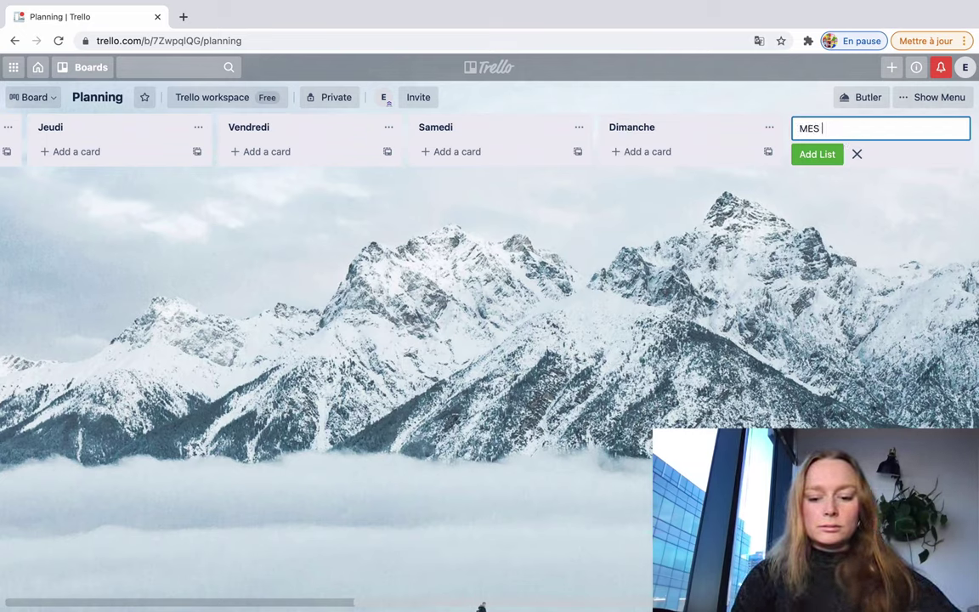
pyautogui.write('OBJECTIFS')
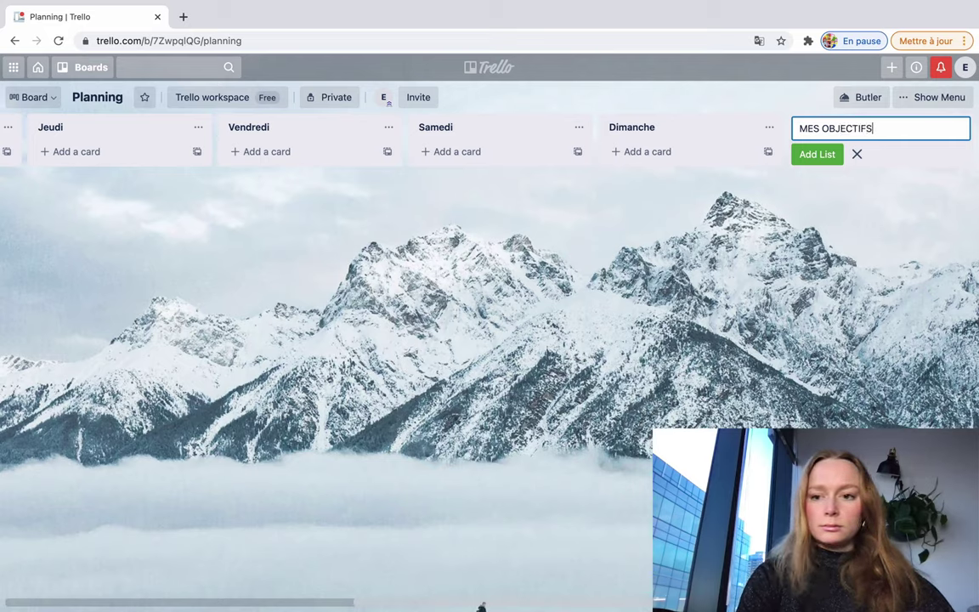
pyautogui.press('Return')
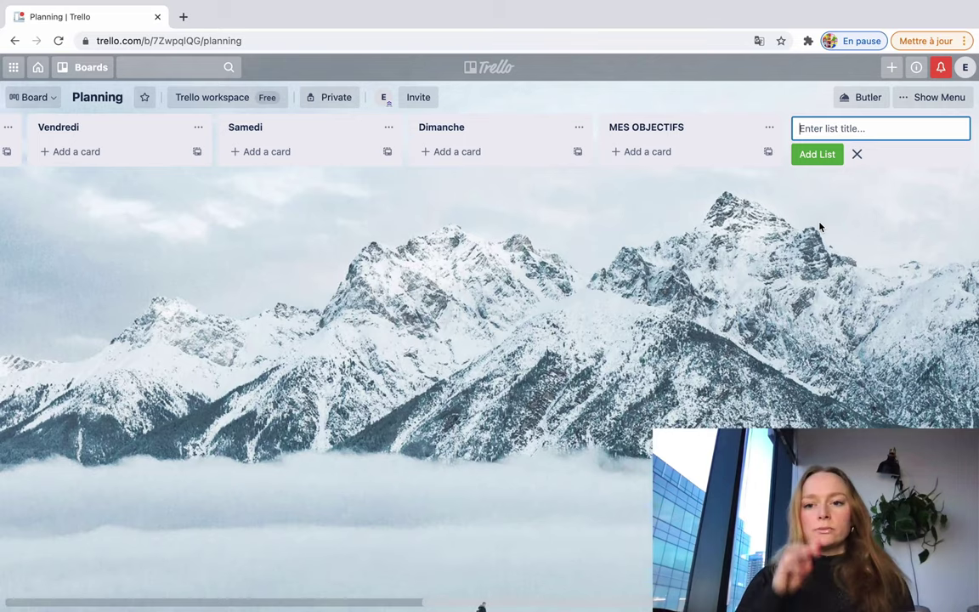
pyautogui.write('A venir')
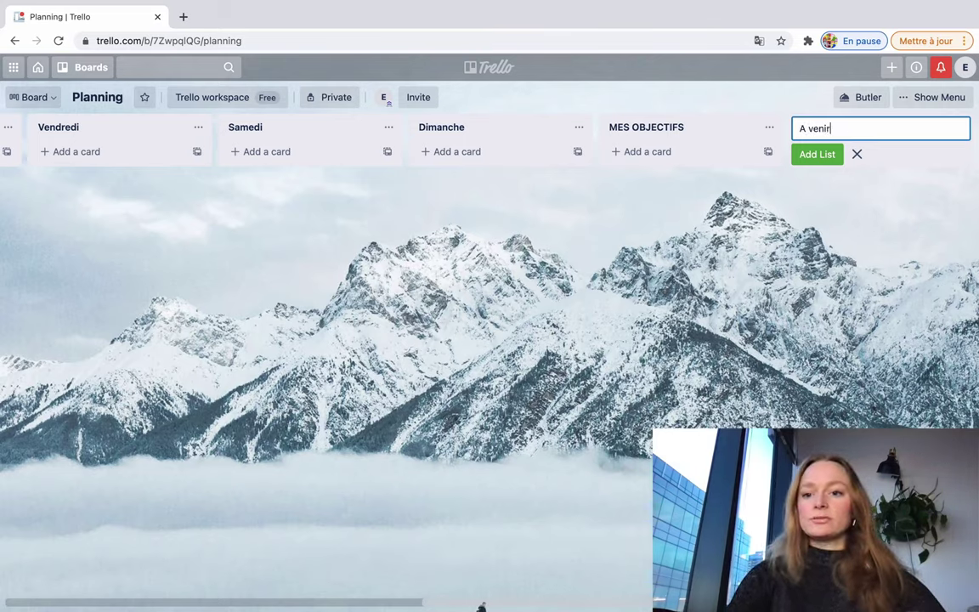
pyautogui.press('Return')
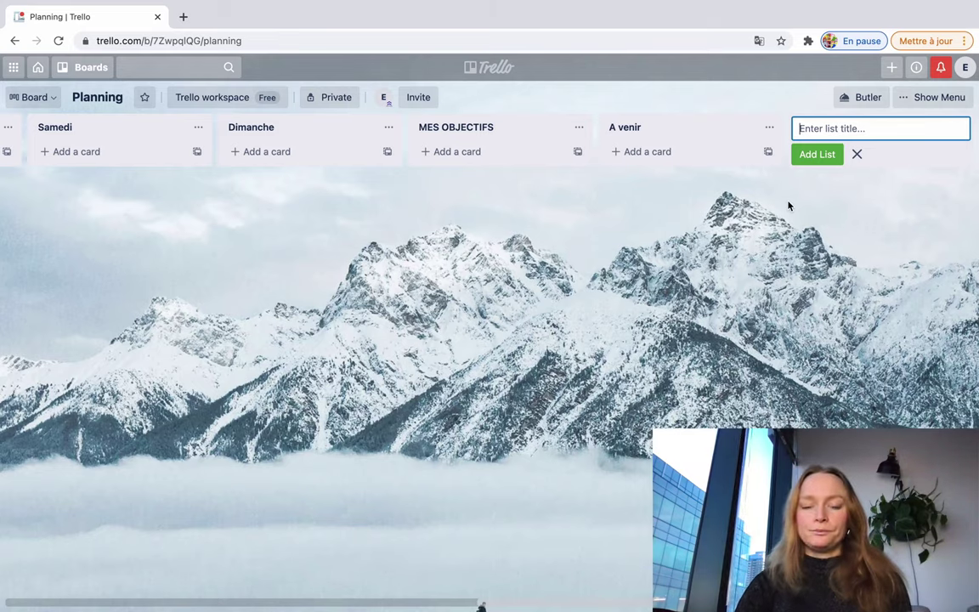
# Step: Move the MES OBJECTIFS list to the start of the board, before Lundi
pyautogui.hscroll(-3, 718, 185)
pyautogui.hscroll(-10, 620, 215)
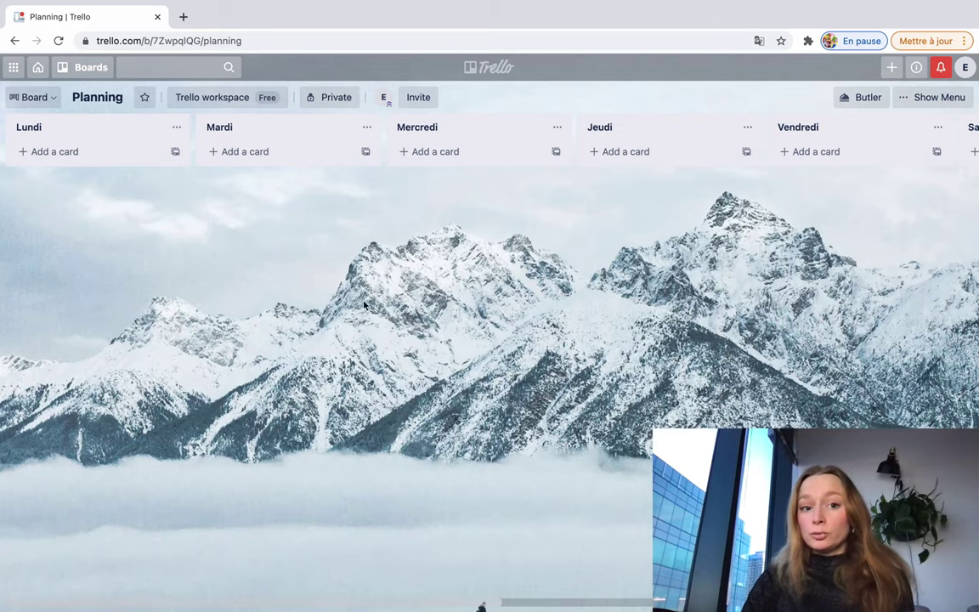
pyautogui.hscroll(3, 394, 310)
pyautogui.hscroll(4, 393, 310)
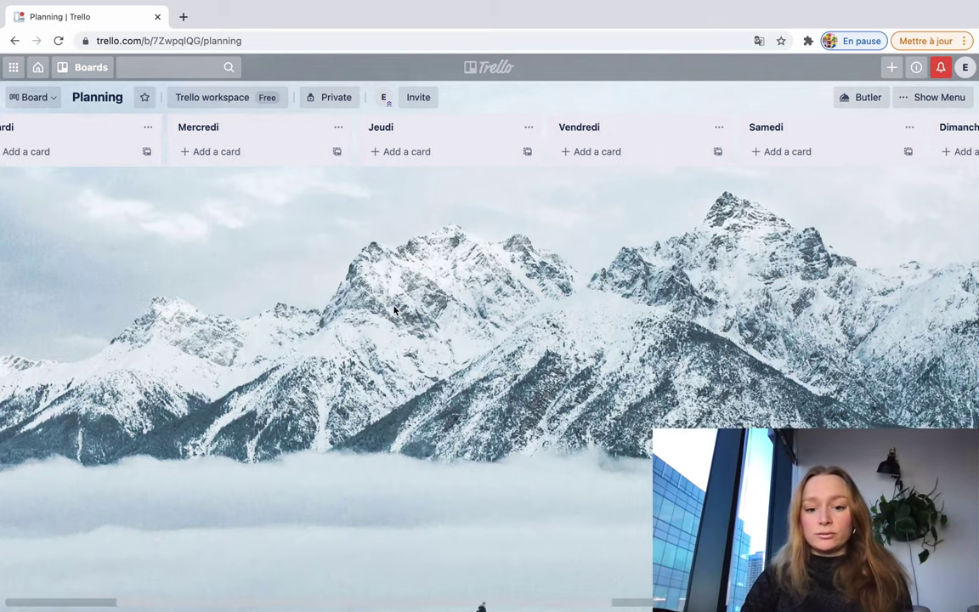
pyautogui.hscroll(2, 393, 310)
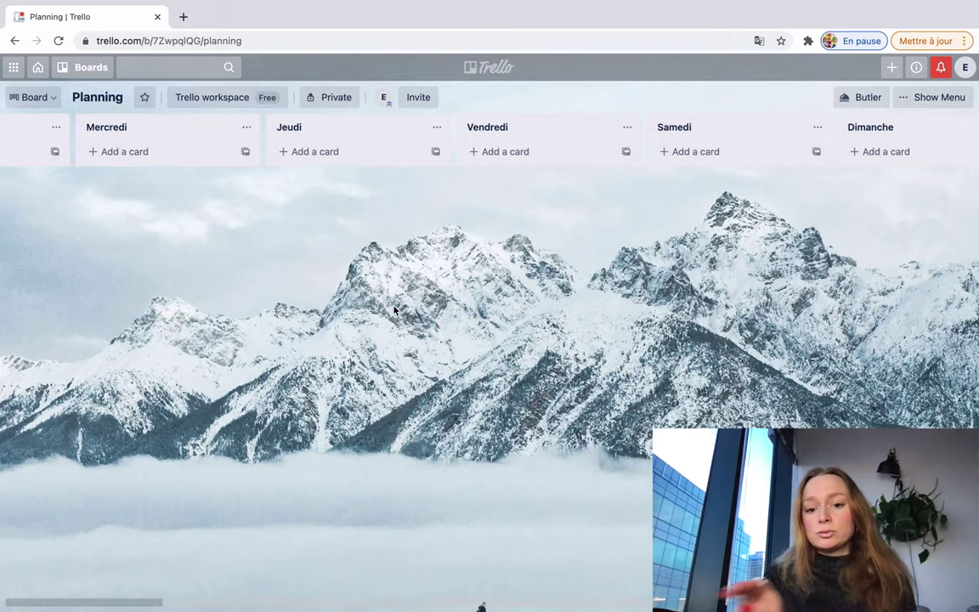
pyautogui.hscroll(9, 393, 310)
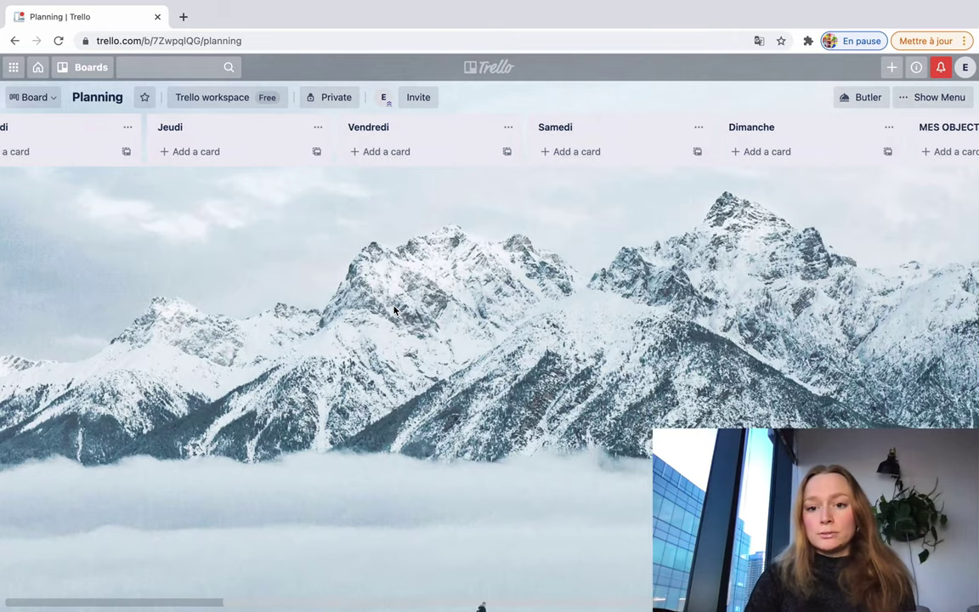
pyautogui.hscroll(7, 394, 311)
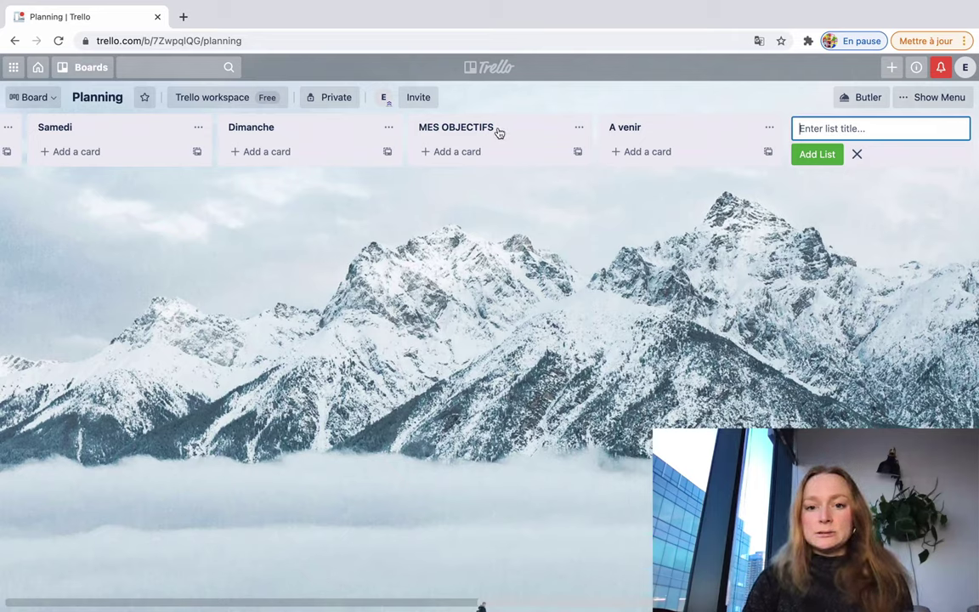
pyautogui.moveTo(501, 131); pyautogui.dragTo(107, 148)
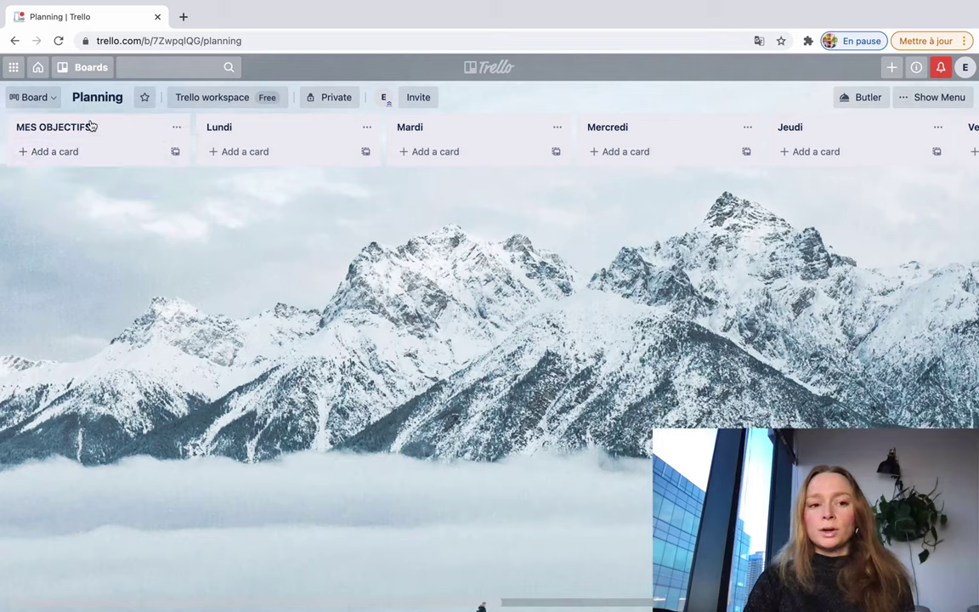
# Step: Add a card titled "Lancement du nouveau site au public" to the MES OBJECTIFS list
pyautogui.hscroll(5, 379, 137)
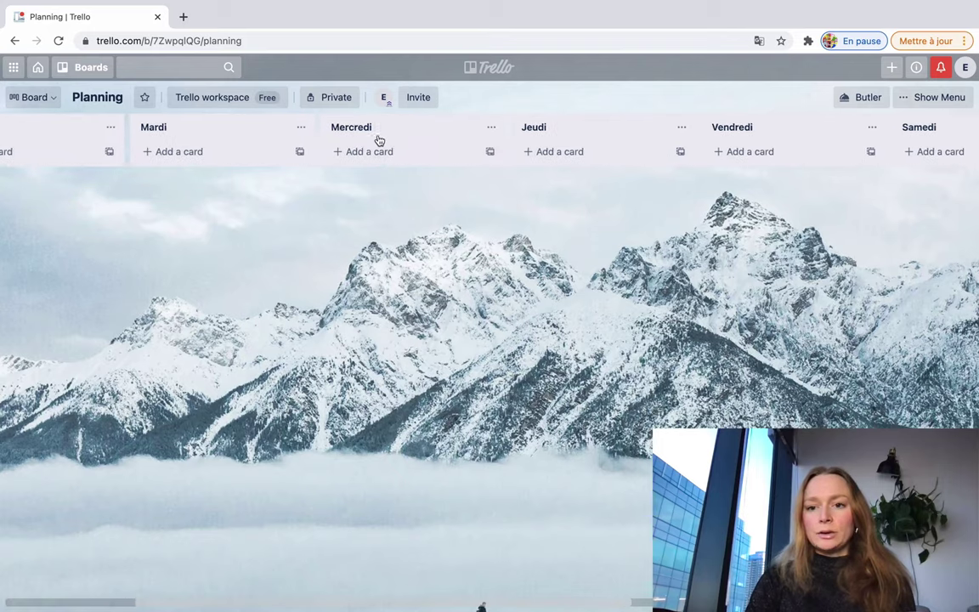
pyautogui.hscroll(3, 379, 138)
pyautogui.hscroll(4, 770, 128)
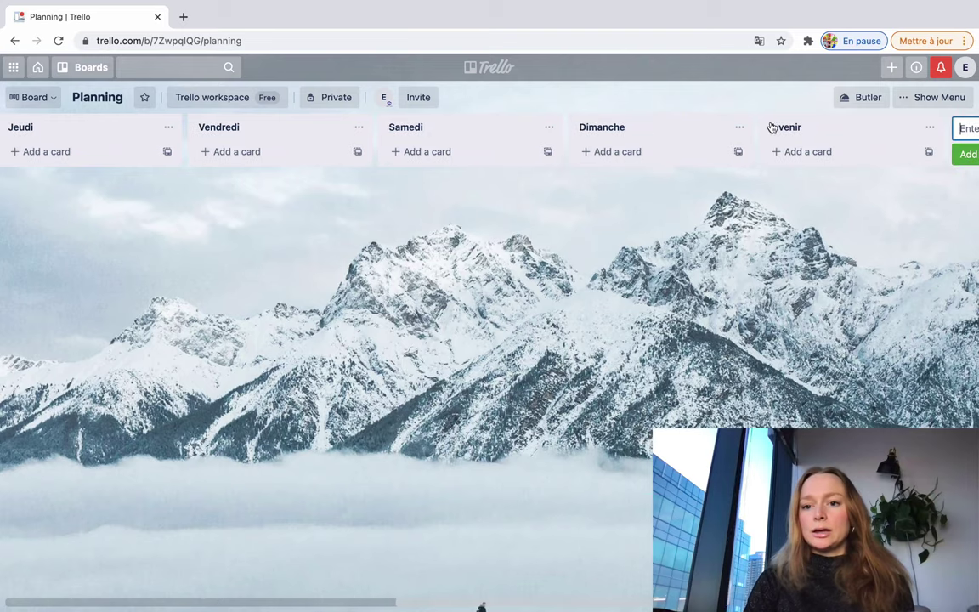
pyautogui.hscroll(2, 852, 136)
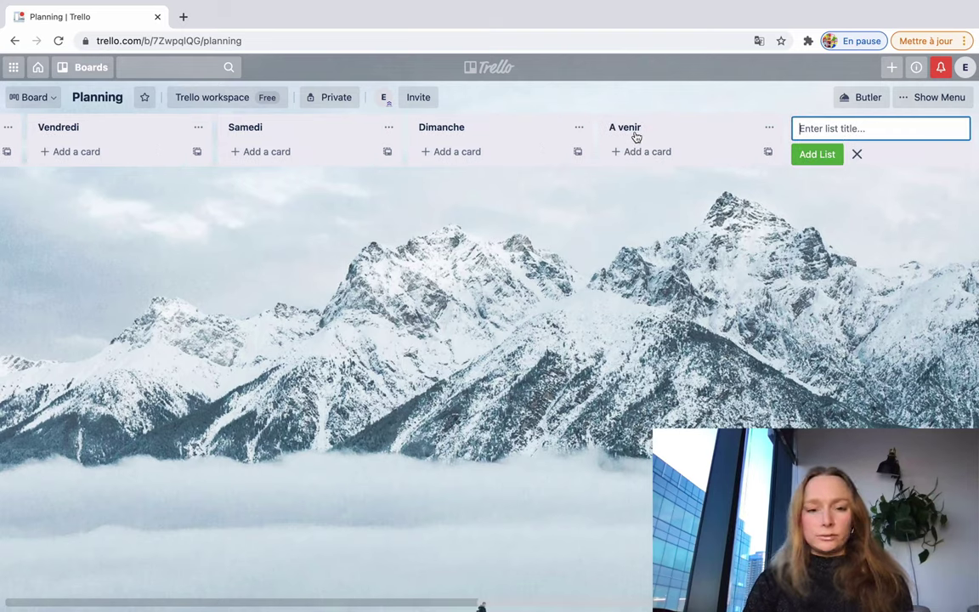
pyautogui.hscroll(-1, 636, 137)
pyautogui.hscroll(-10, 636, 137)
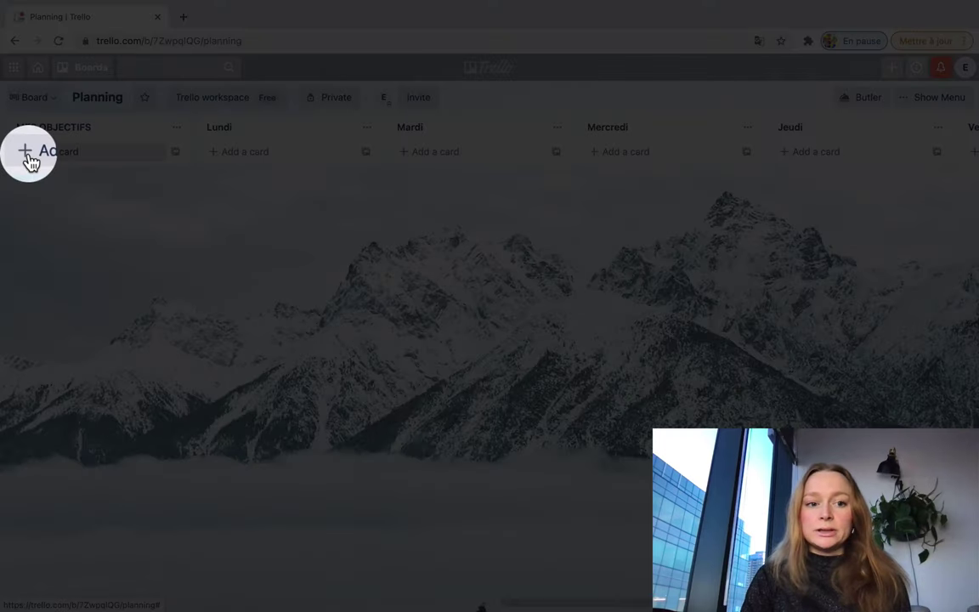
pyautogui.click(28, 155)
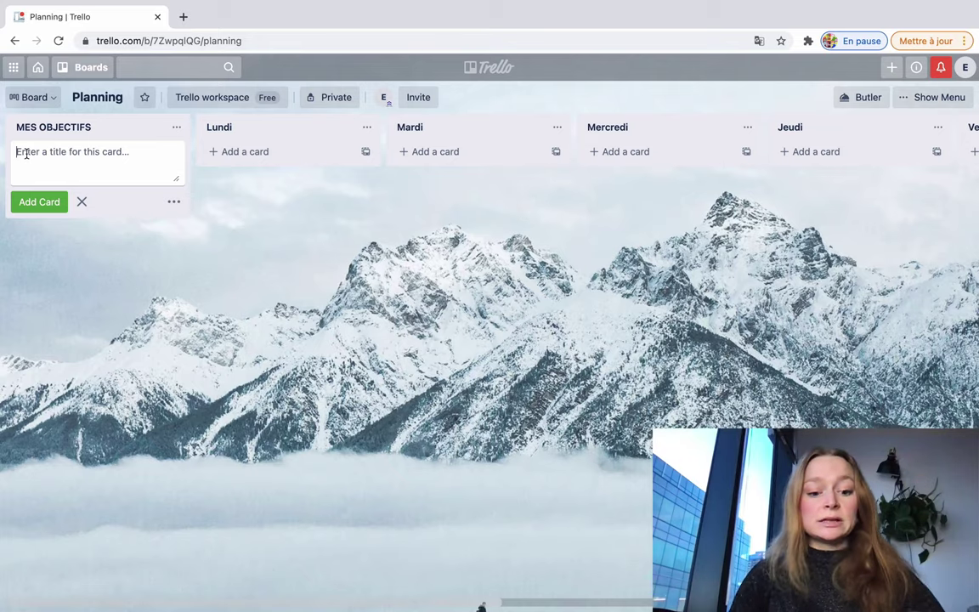
pyautogui.write('L')
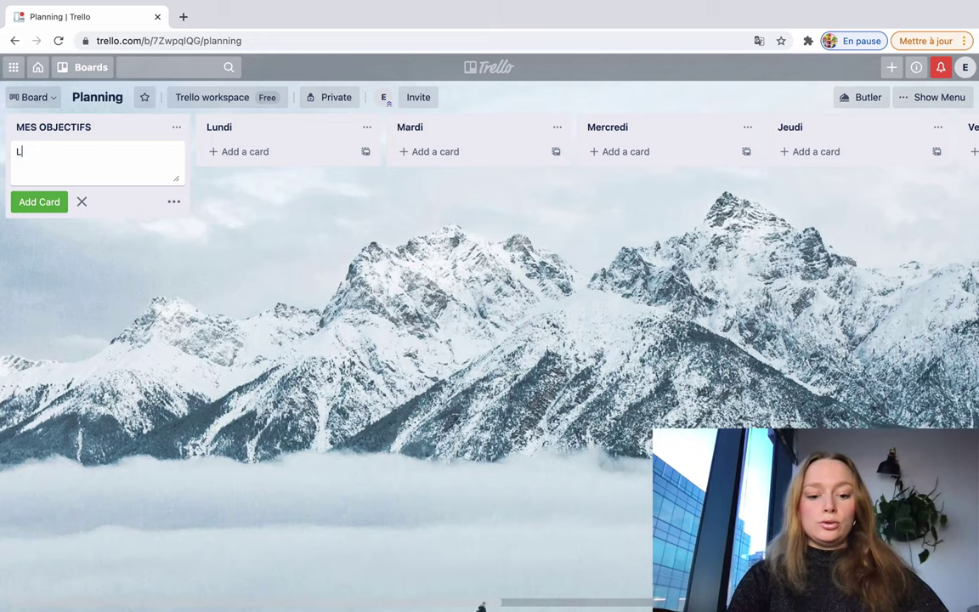
pyautogui.write('ancement du n')
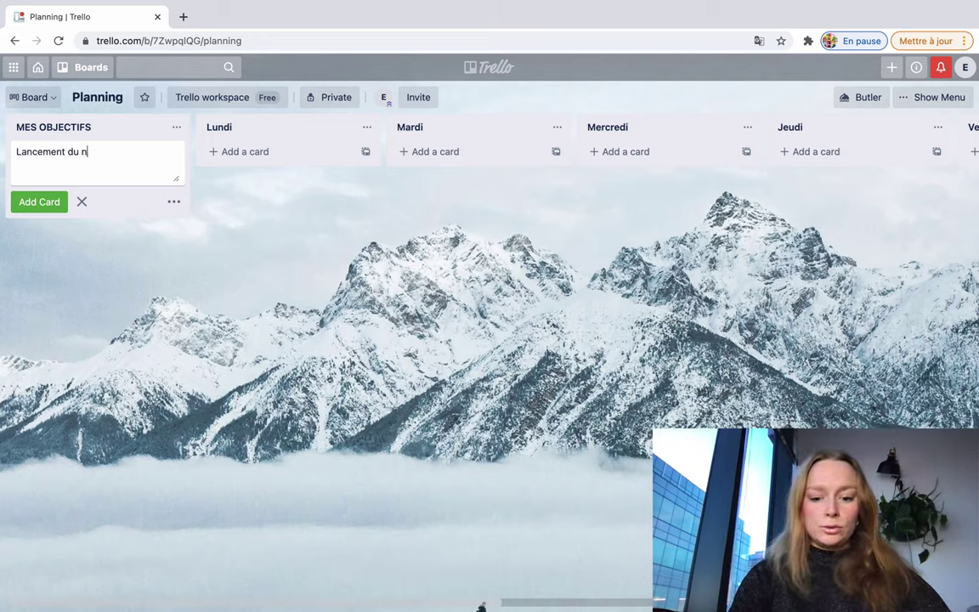
pyautogui.write('ouveau site ')
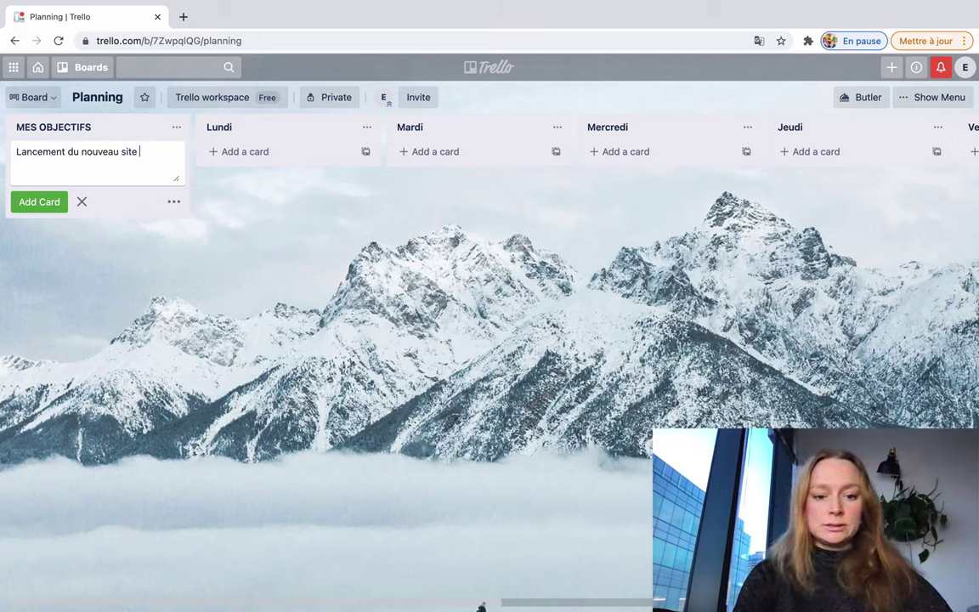
pyautogui.write('au public')
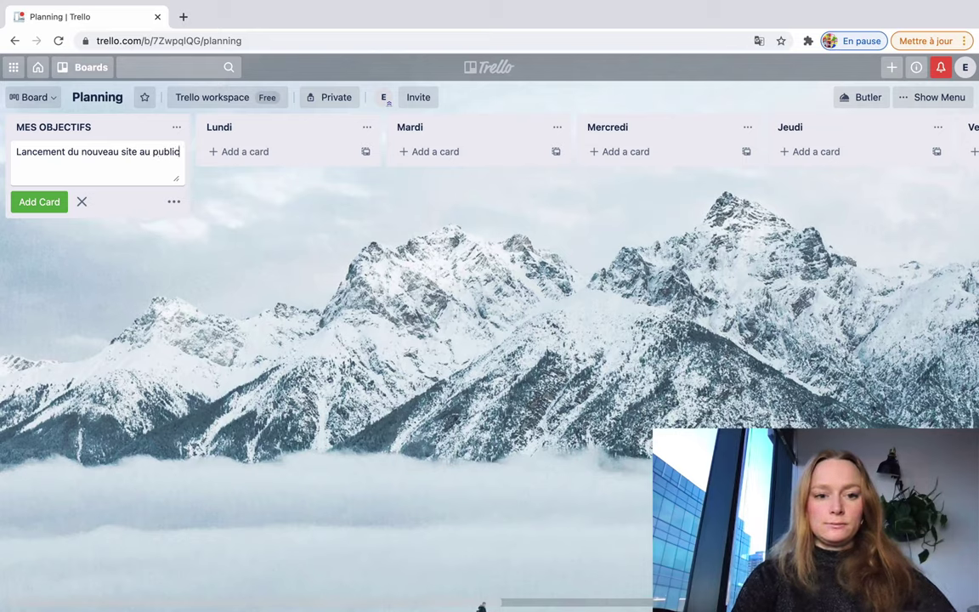
pyautogui.press('Return')
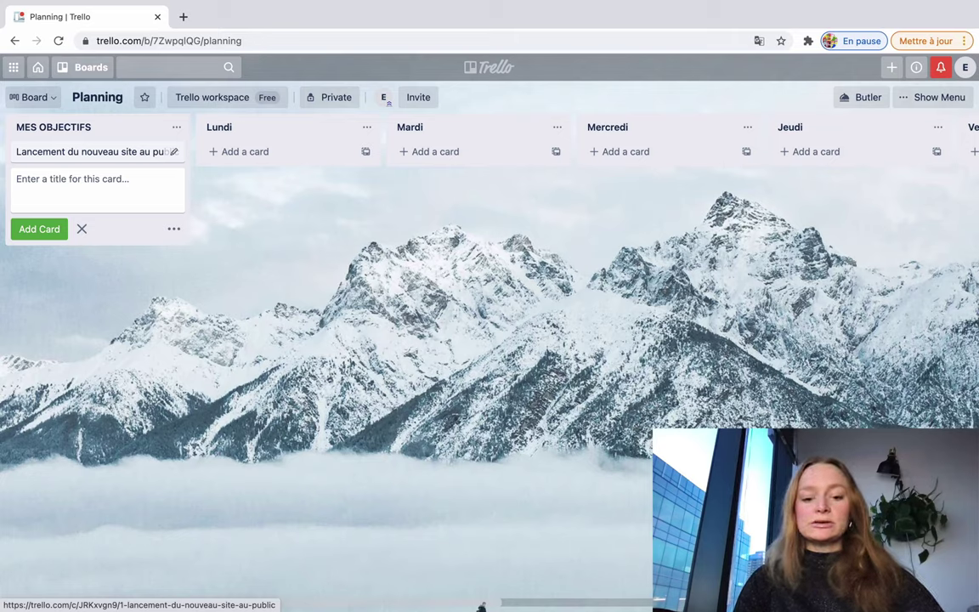
# Step: Add a second card titled "Administratif" to the MES OBJECTIFS list
pyautogui.write('C')
pyautogui.press('BackSpace')
pyautogui.write('Administratif')
pyautogui.press('Return')
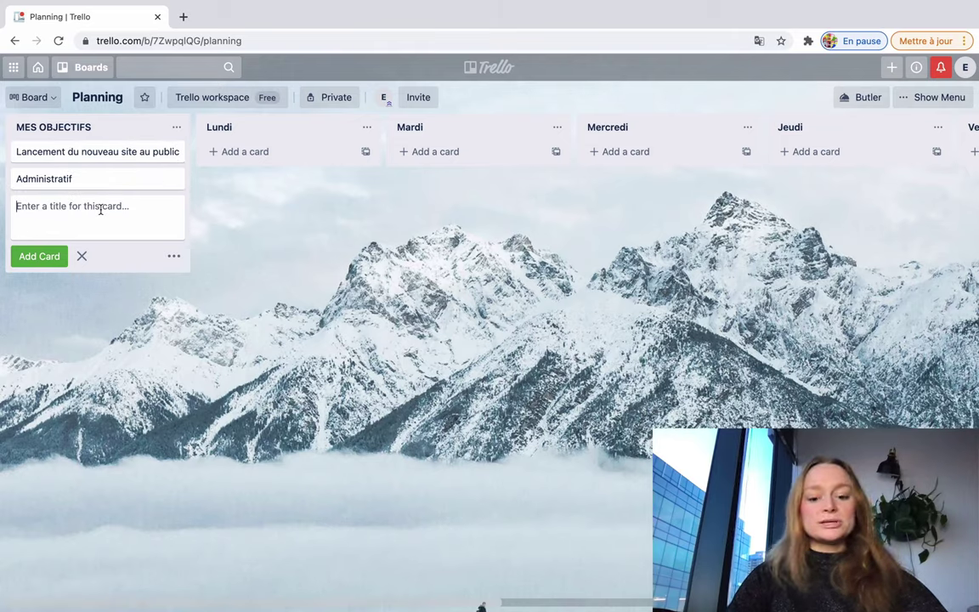
# Step: Add a third card titled "Rédaction d'articles" to the MES OBJECTIFS list
pyautogui.write('Réd')
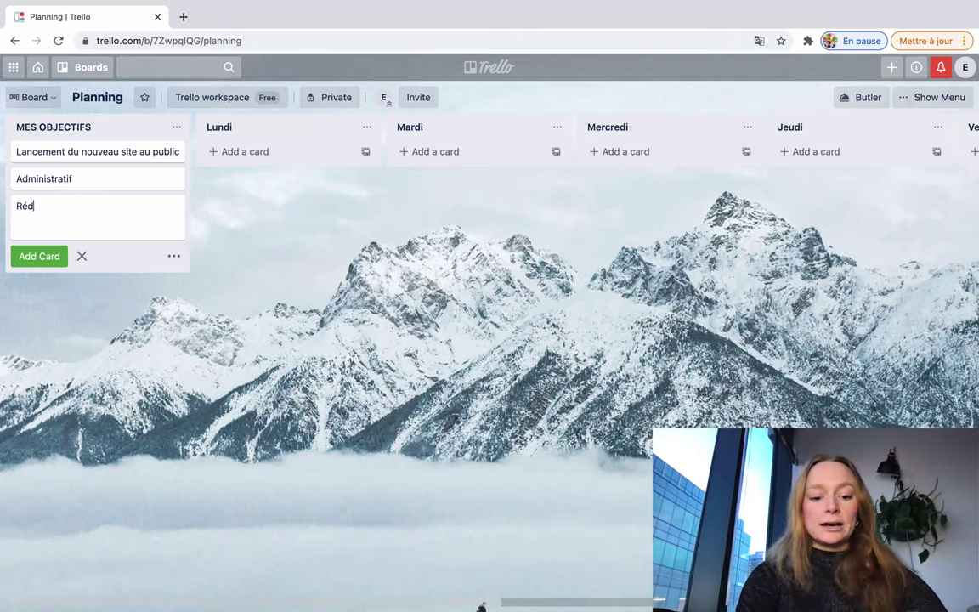
pyautogui.write("action d'ar")
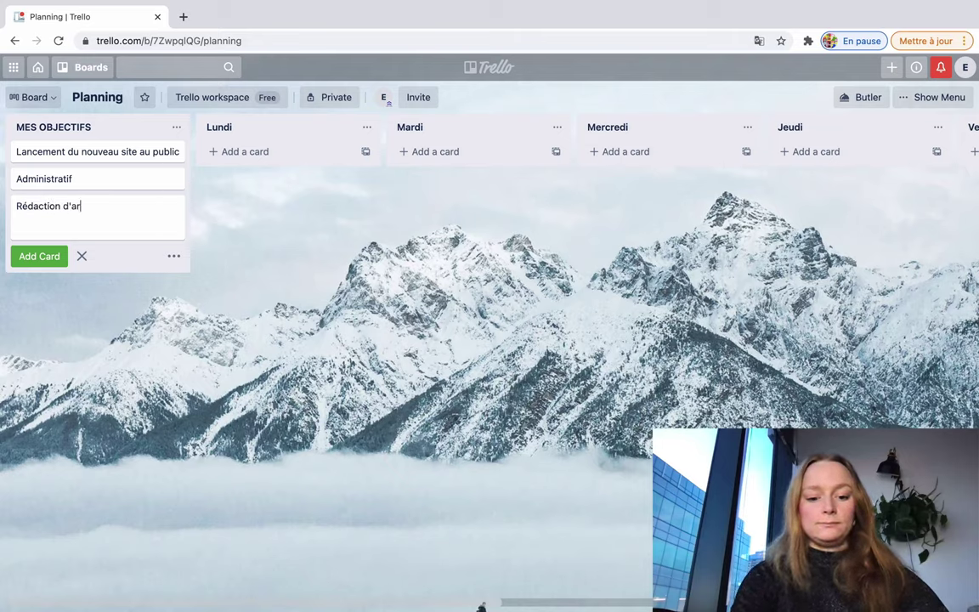
pyautogui.write('ticles')
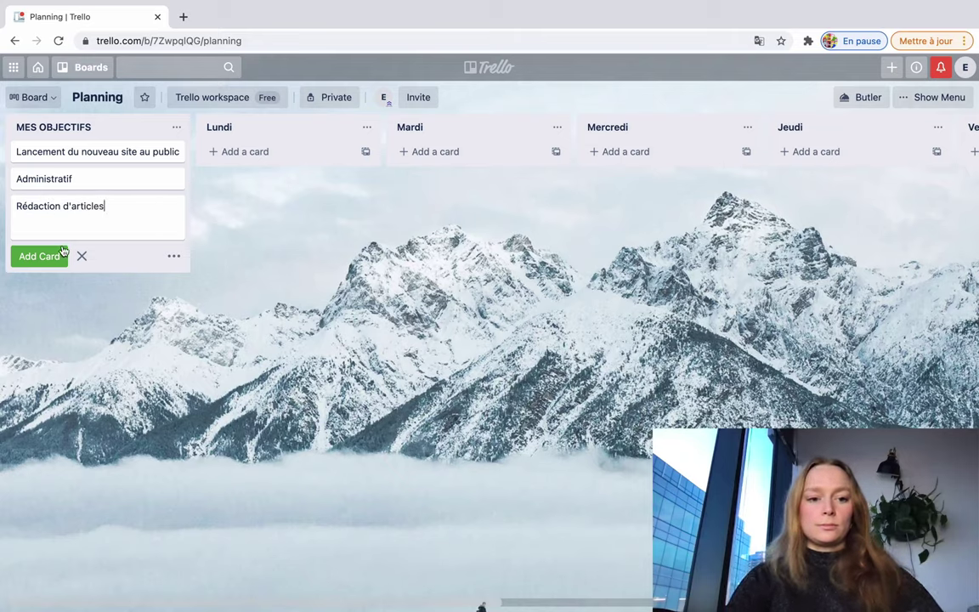
pyautogui.click(53, 256)
pyautogui.click(247, 363)
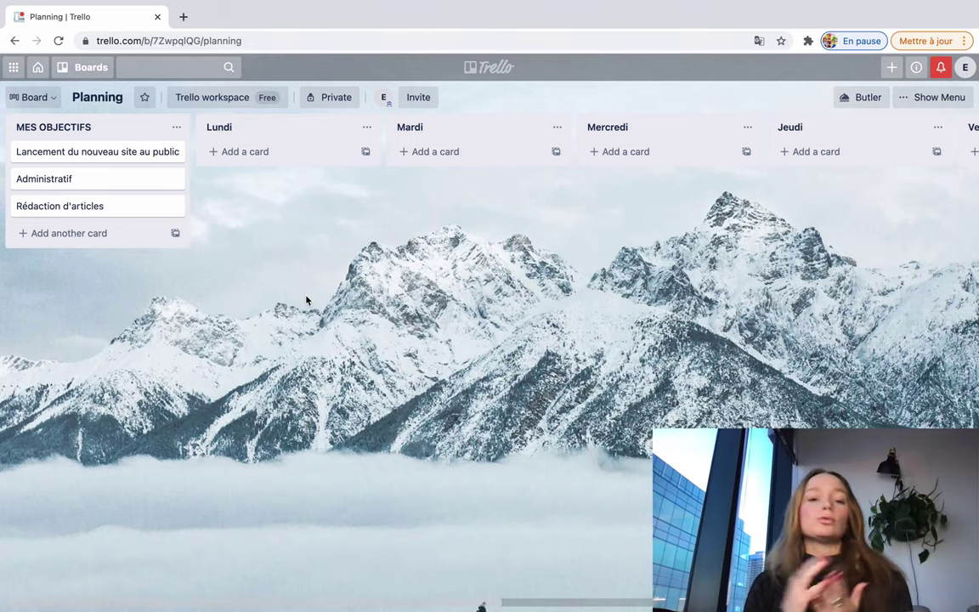
# Step: Give the "Lancement du nouveau site au public" card the description "C'est le lancement de mon nouveau site, je dois l'annoncer au public !"
pyautogui.click(64, 156)
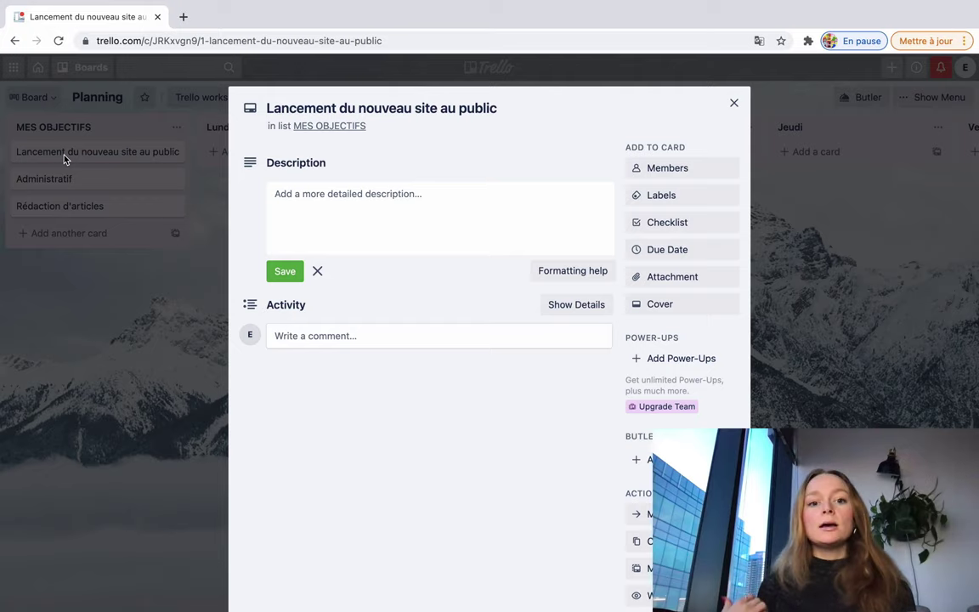
pyautogui.click(321, 199)
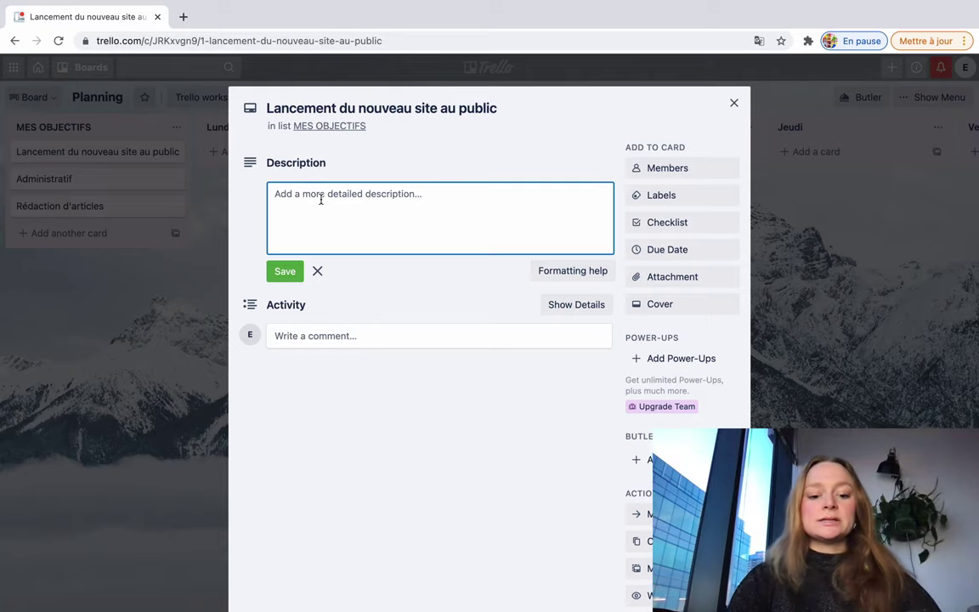
pyautogui.write("C'est le")
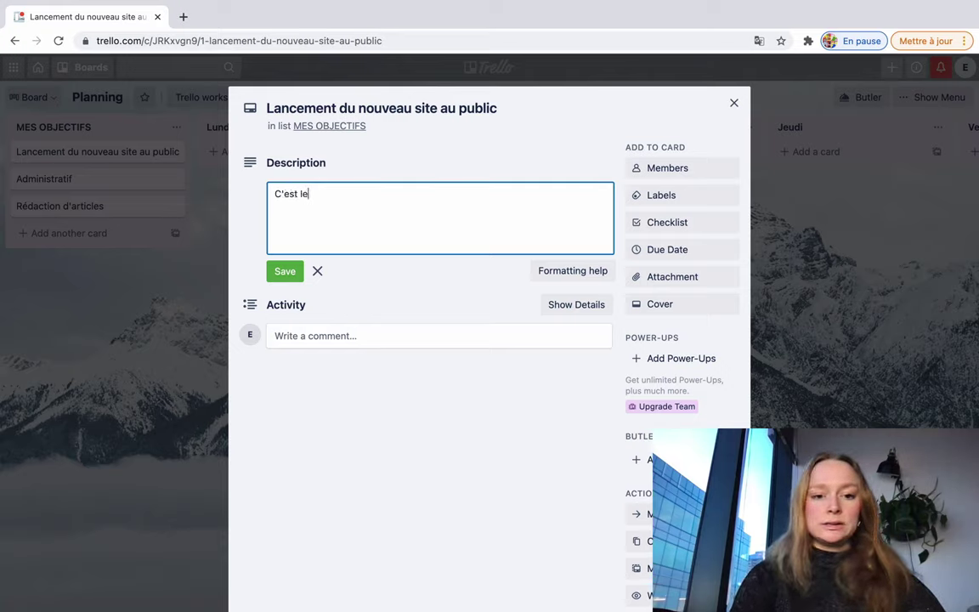
pyautogui.write(' lancement de mon')
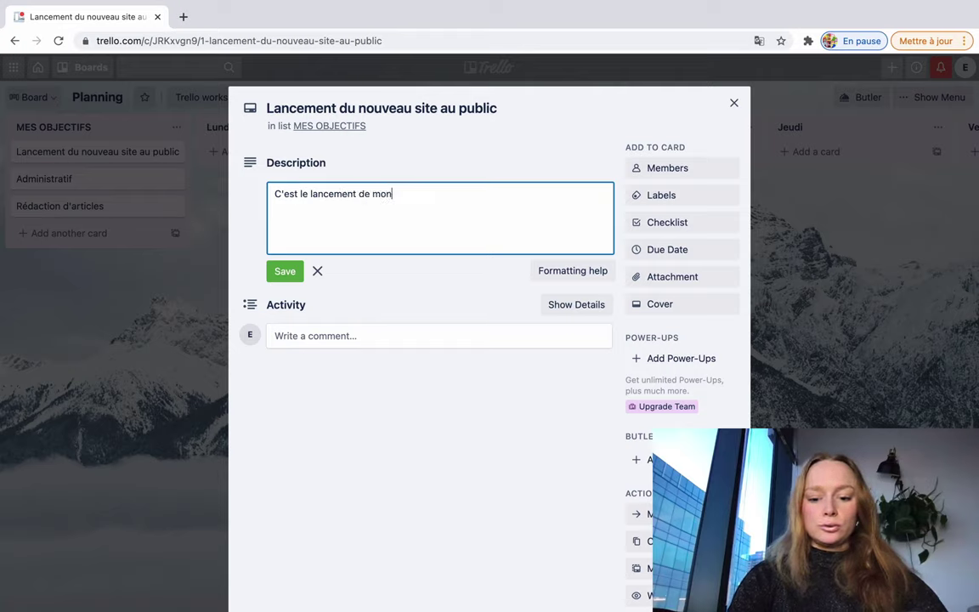
pyautogui.write(' nouveau site, ')
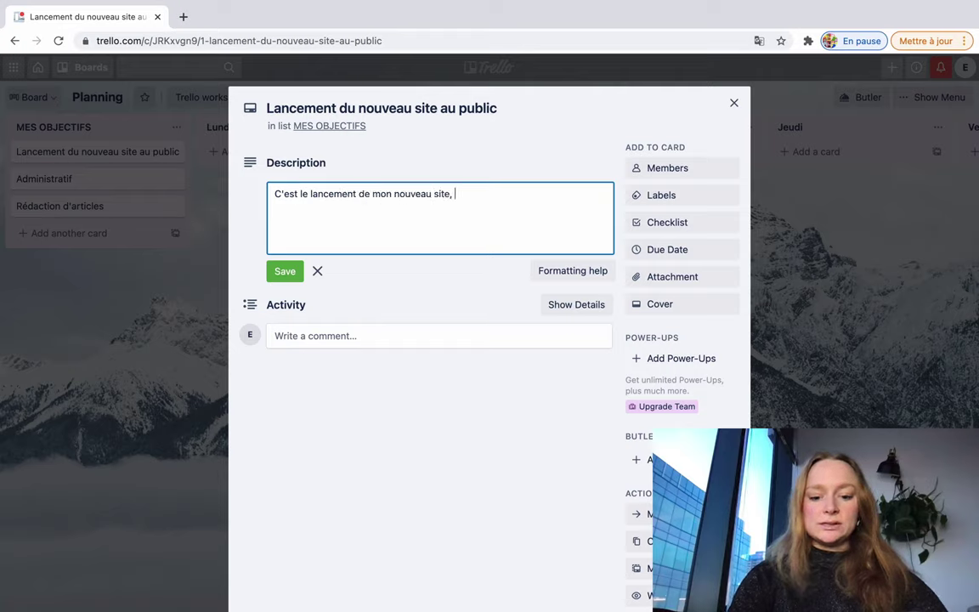
pyautogui.write("je dois l'a")
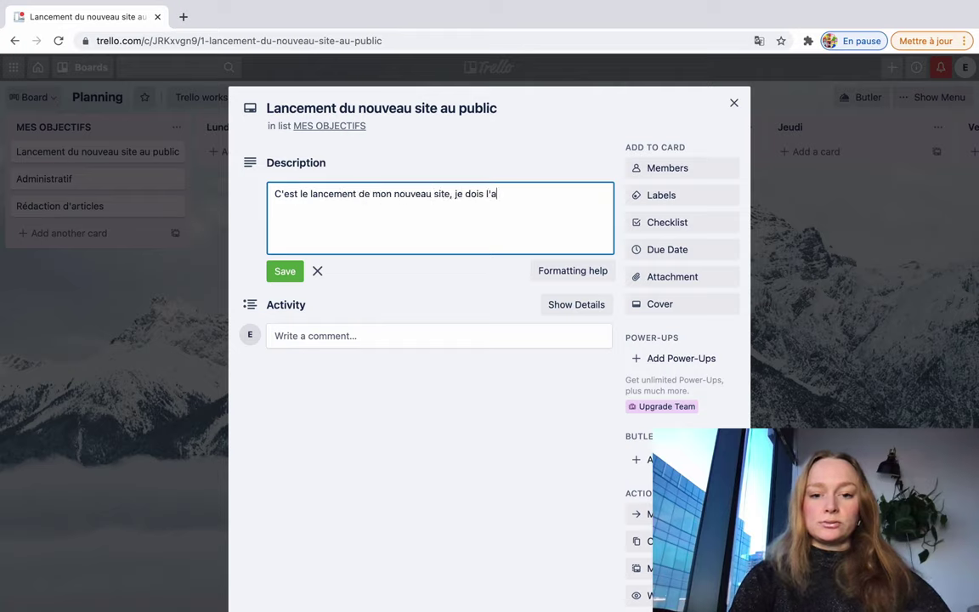
pyautogui.write('nnoncer au public !')
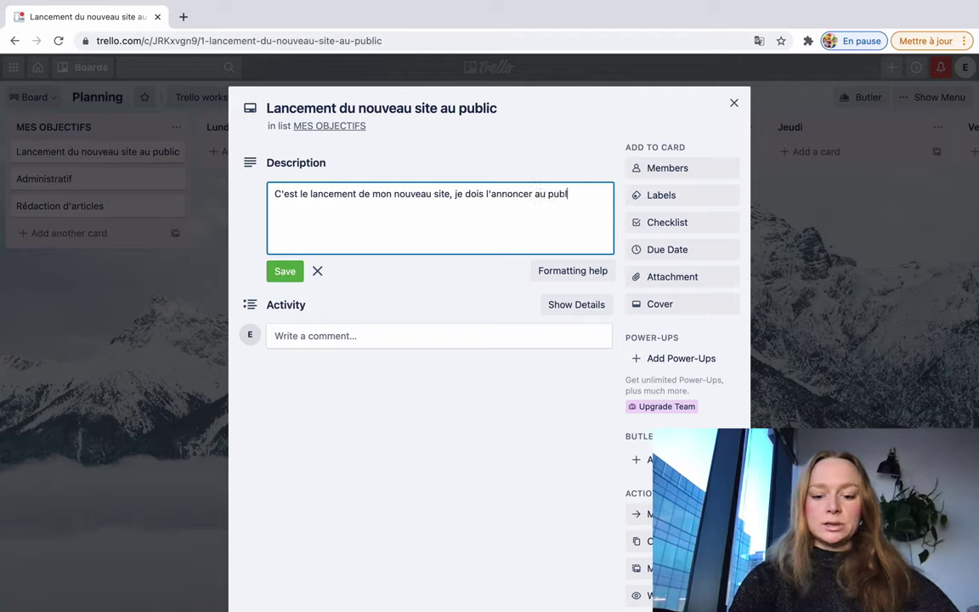
pyautogui.click(270, 273)
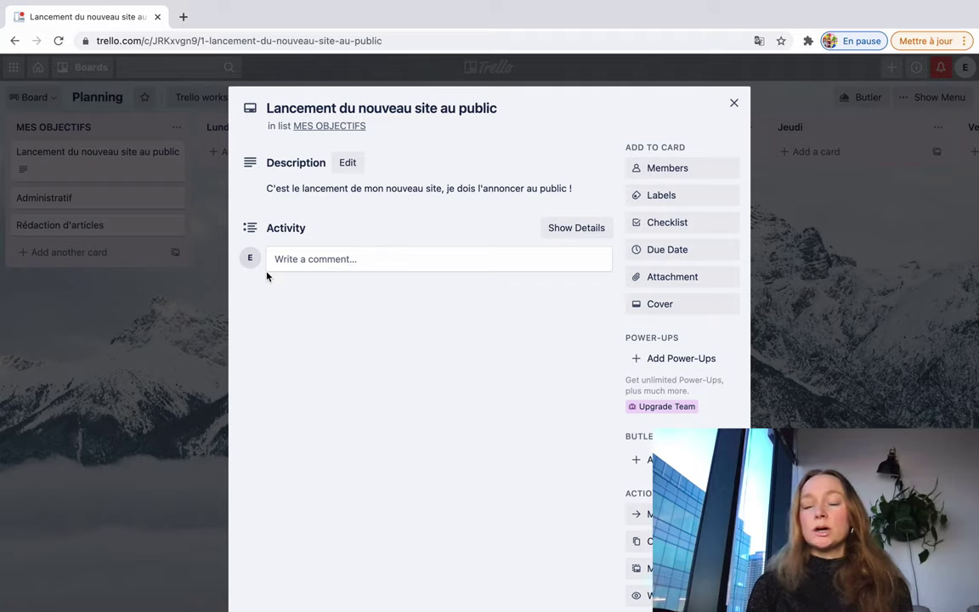
pyautogui.click(317, 189)
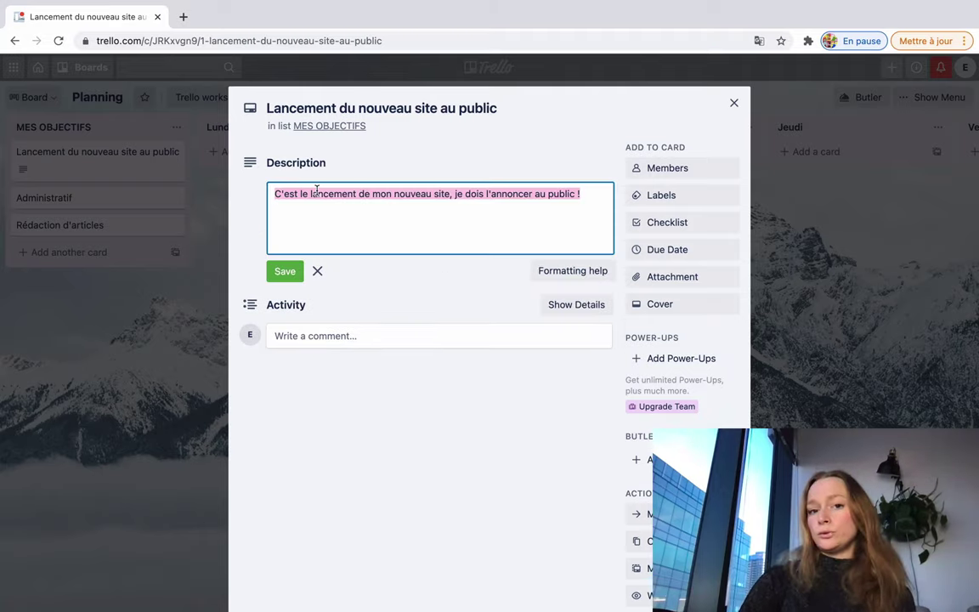
pyautogui.click(285, 272)
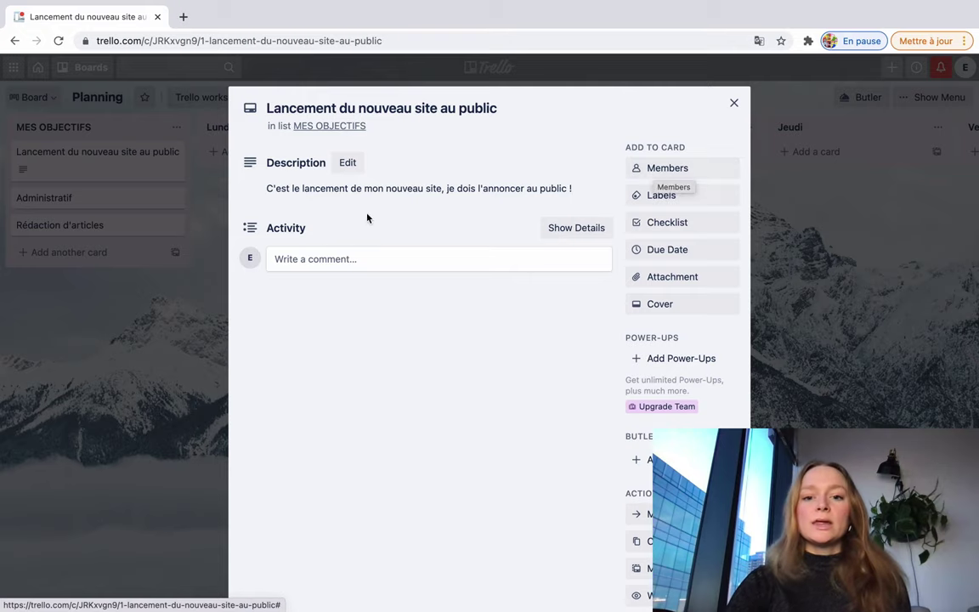
pyautogui.click(357, 260)
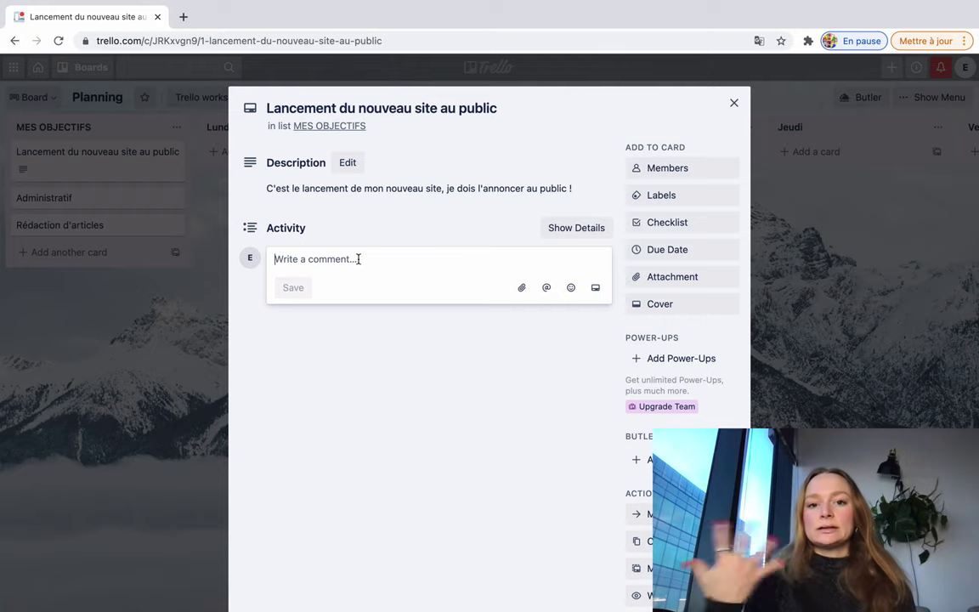
pyautogui.click(348, 337)
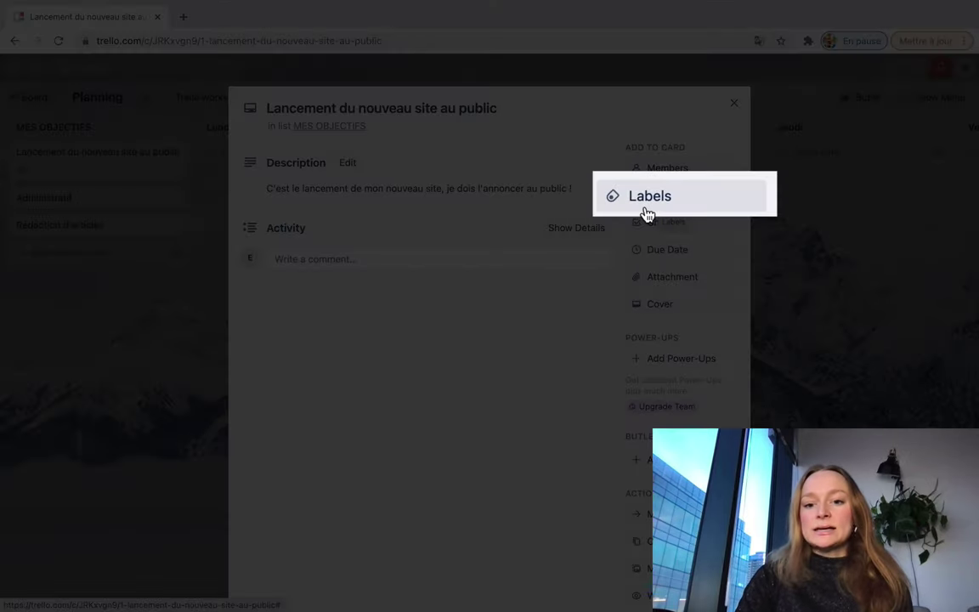
# Step: Create a light blue label named "Communication" on the "Lancement du nouveau site au public" card
pyautogui.click(645, 202)
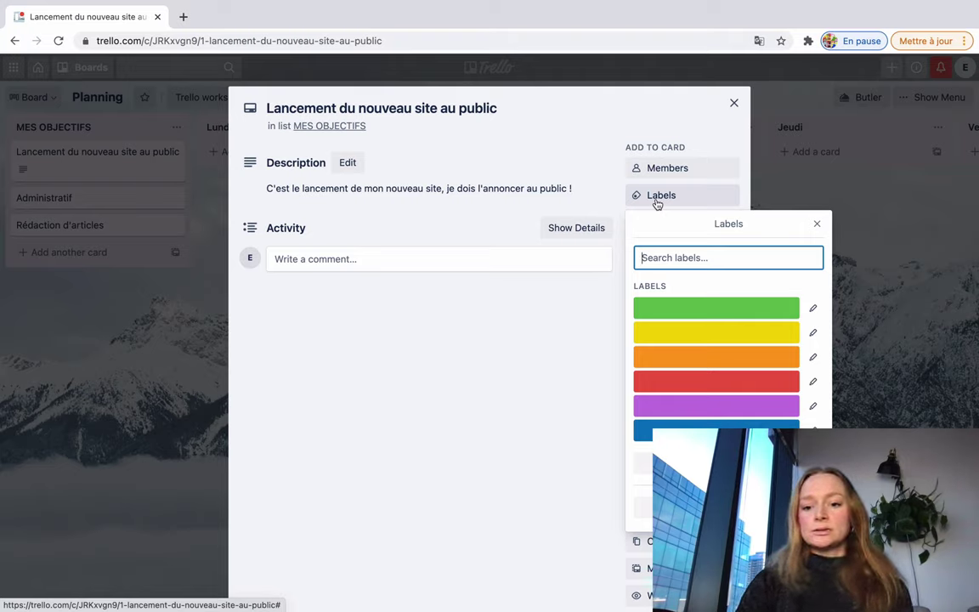
pyautogui.click(716, 467)
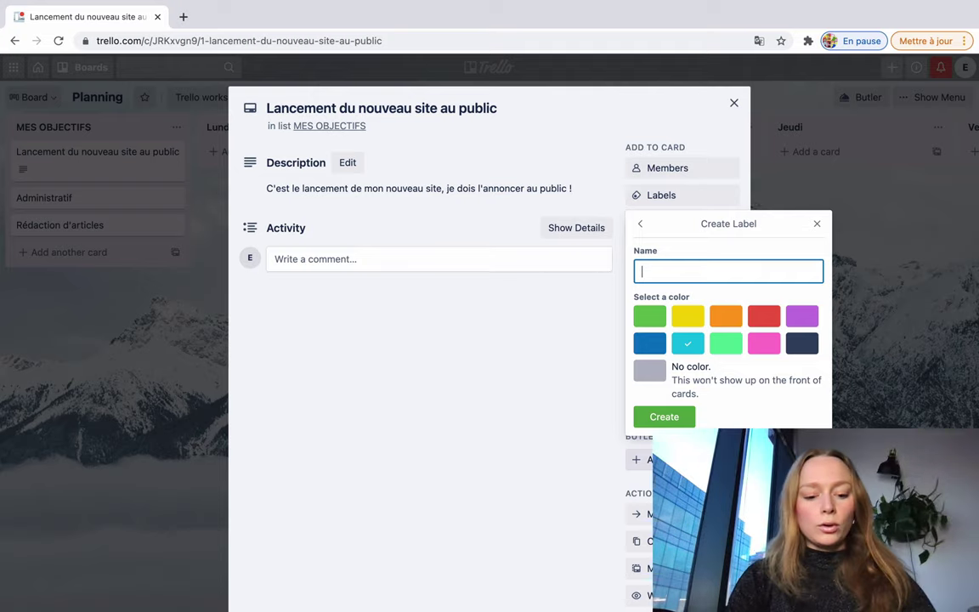
pyautogui.write('Communic')
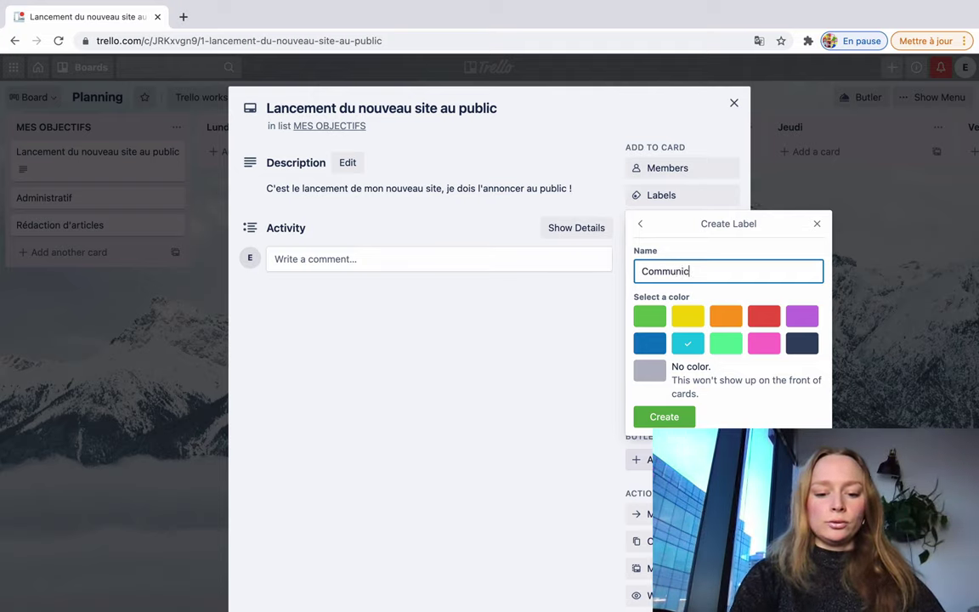
pyautogui.write('ation')
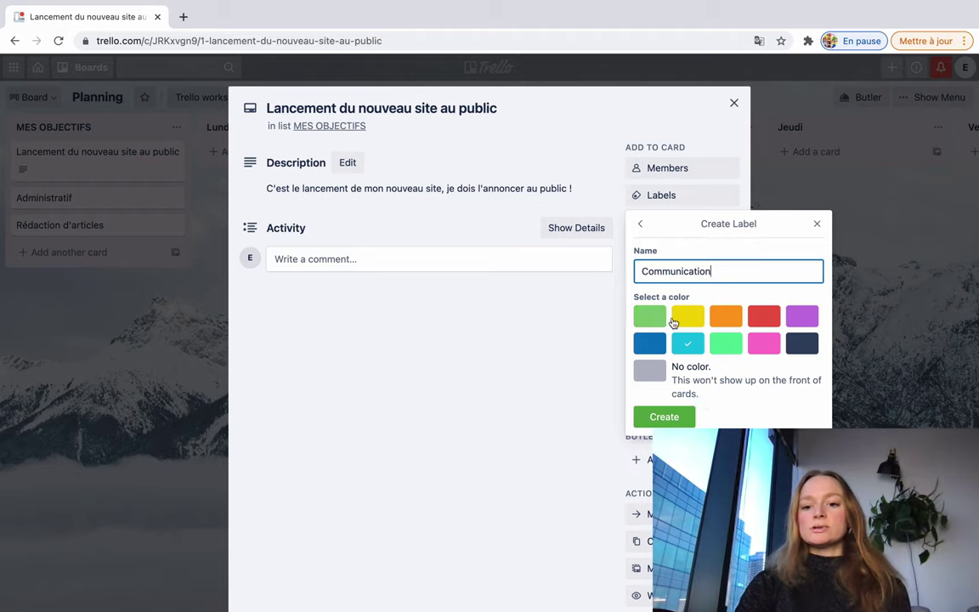
pyautogui.click(685, 348)
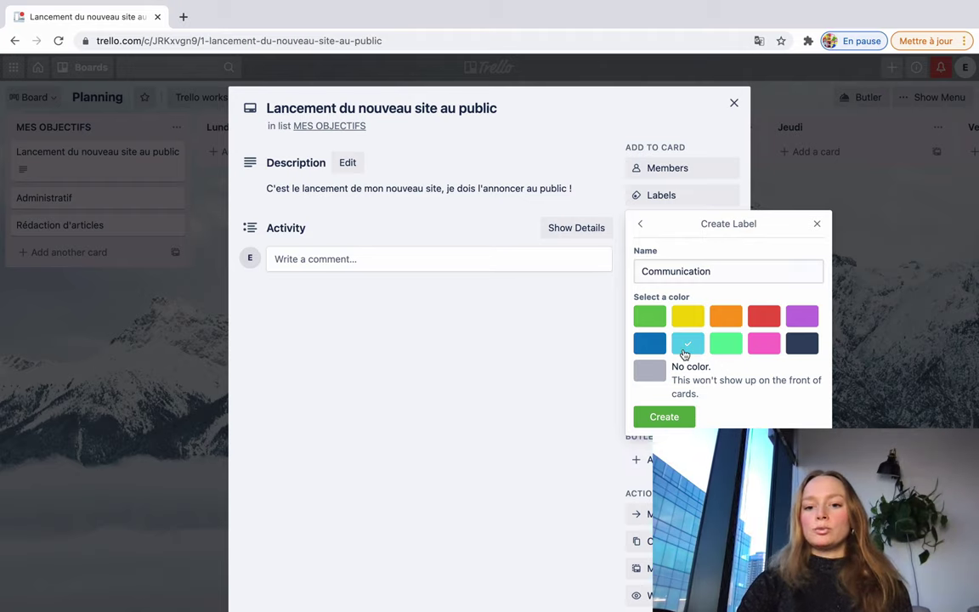
pyautogui.click(663, 416)
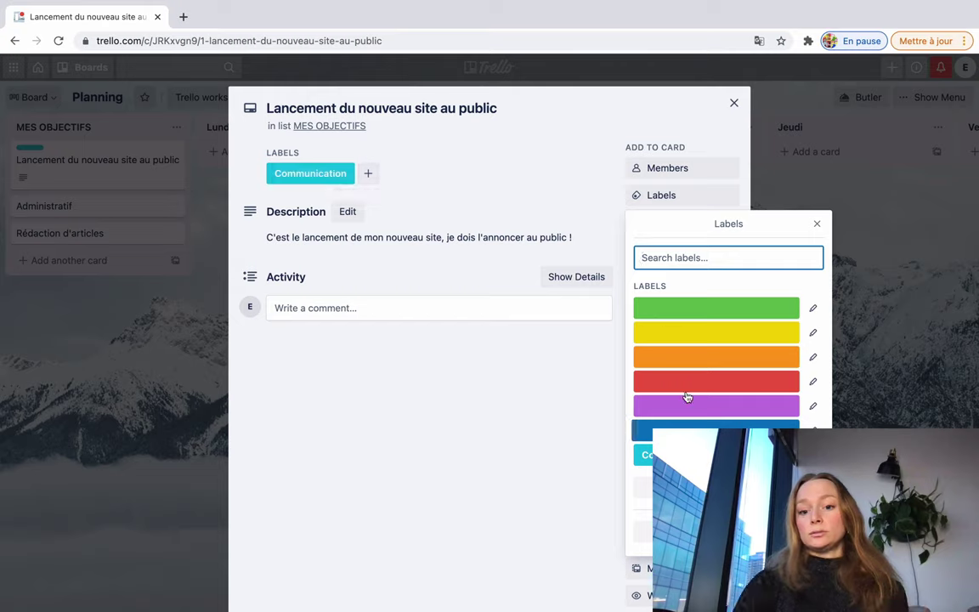
# Step: Create an orange label named "Site Internet" on the same card and close the label settings
pyautogui.click(643, 487)
pyautogui.write('S')
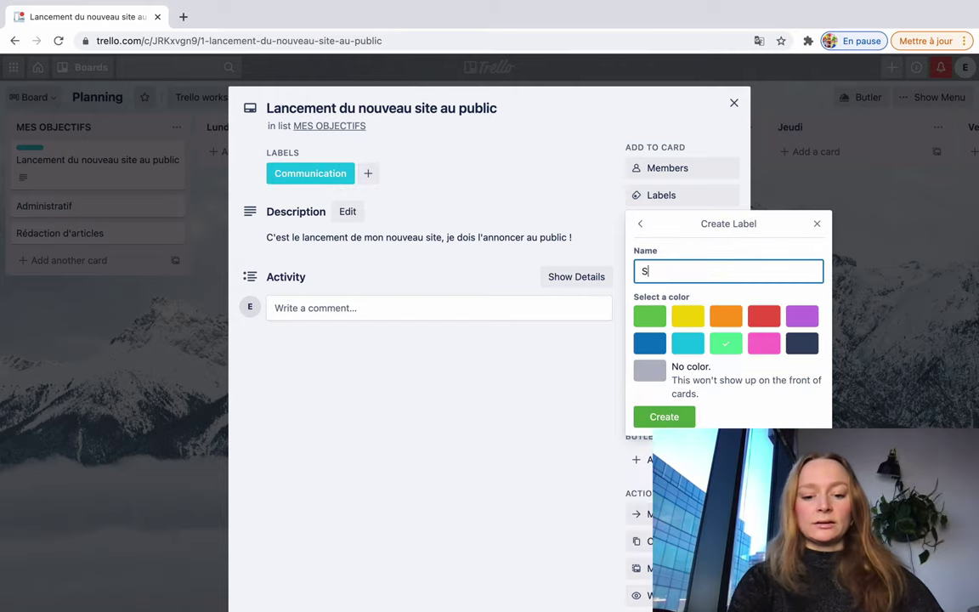
pyautogui.write('ite Internet')
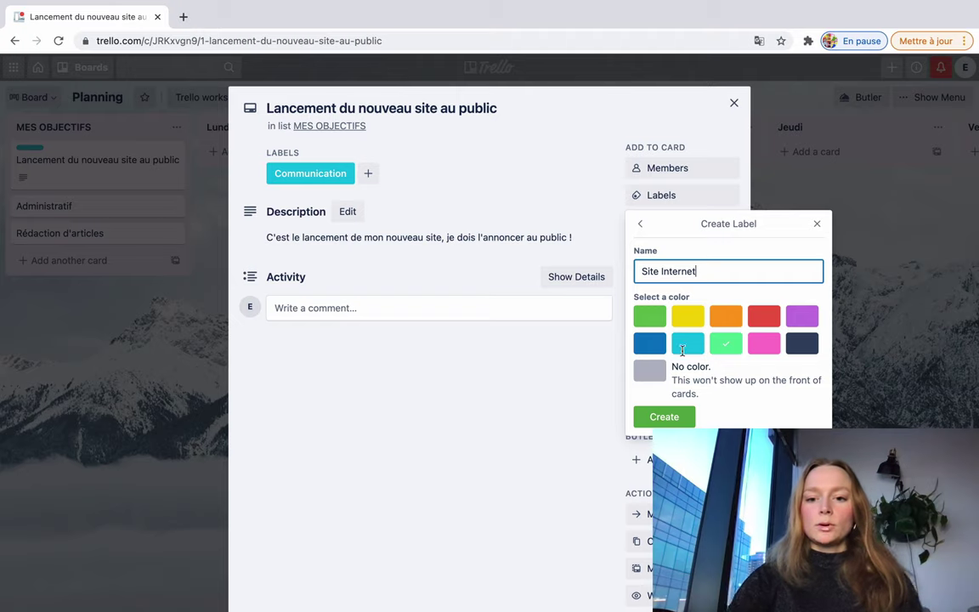
pyautogui.click(726, 316)
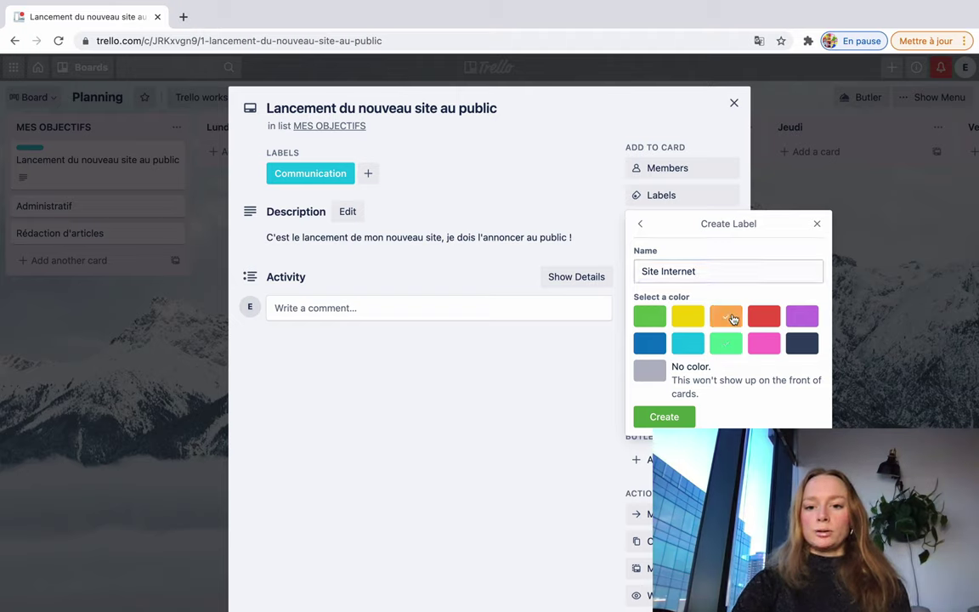
pyautogui.click(664, 416)
pyautogui.click(579, 448)
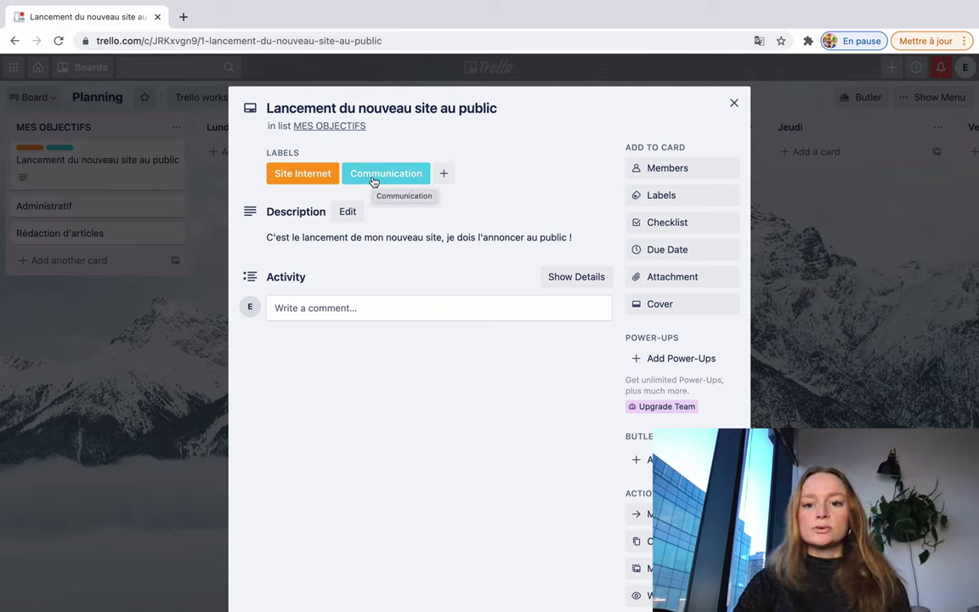
# Step: Add a checklist with the default title to the card, with the first item "Newsletter pour l'annoncer"
pyautogui.click(645, 231)
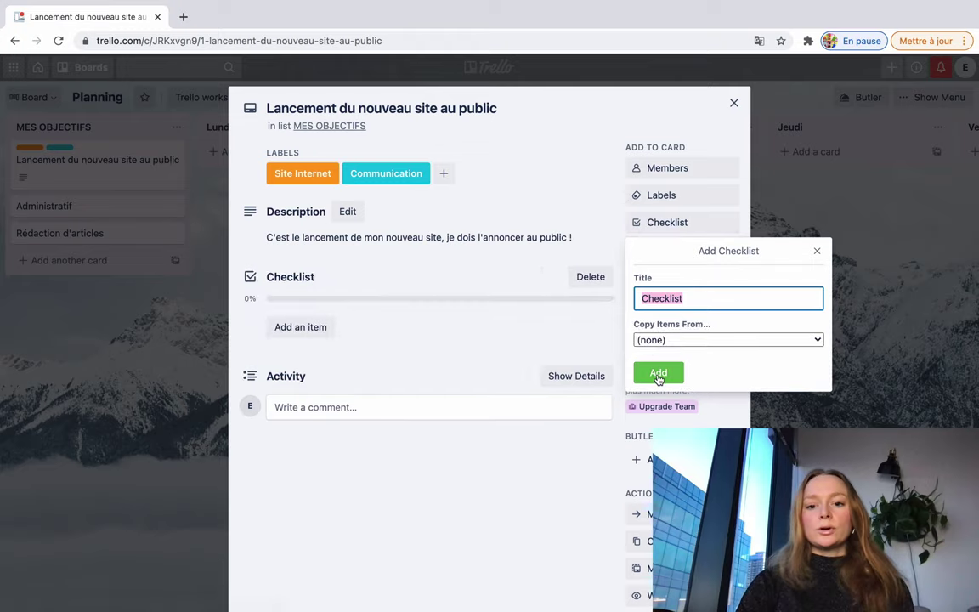
pyautogui.click(478, 339)
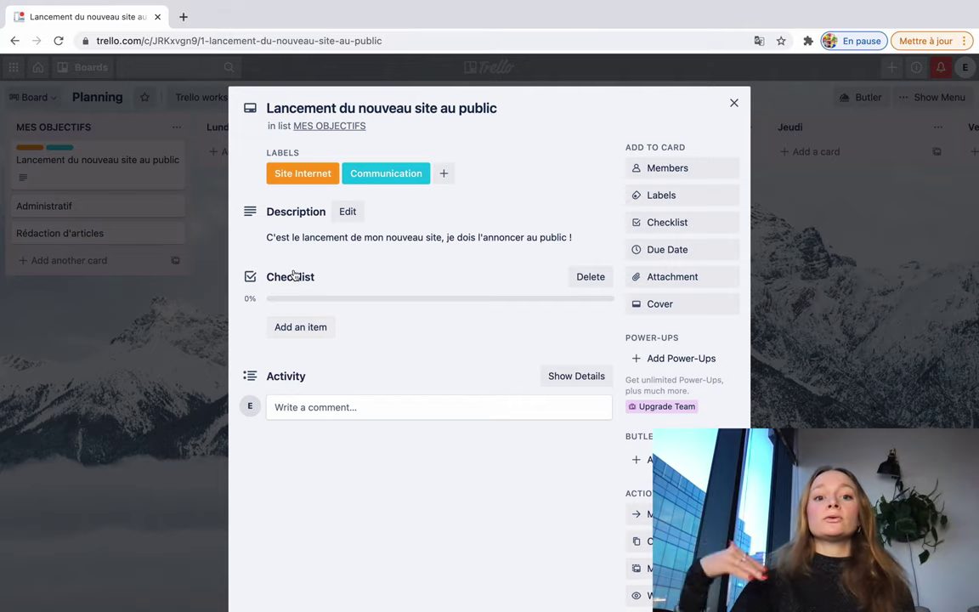
pyautogui.click(287, 332)
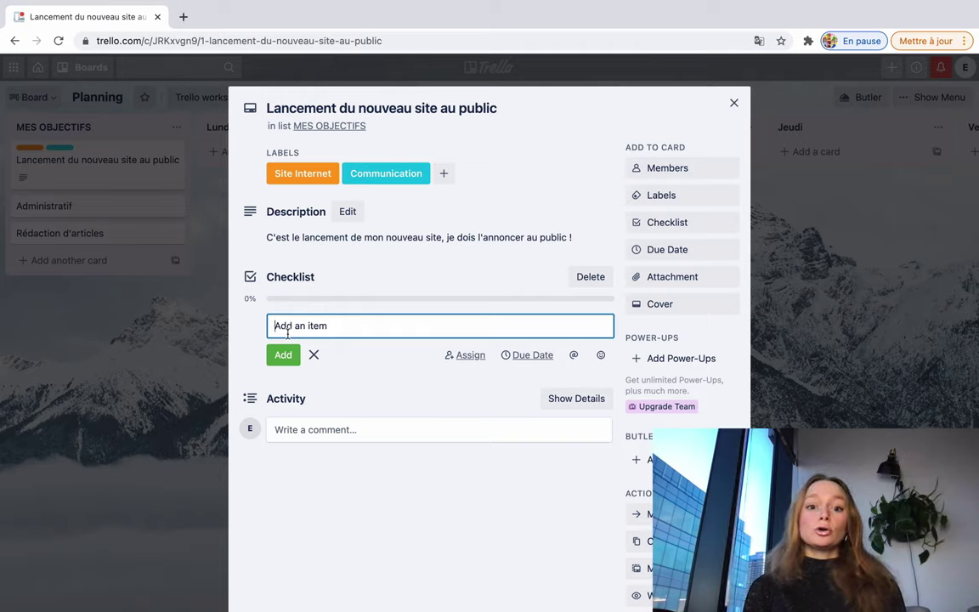
pyautogui.write('E')
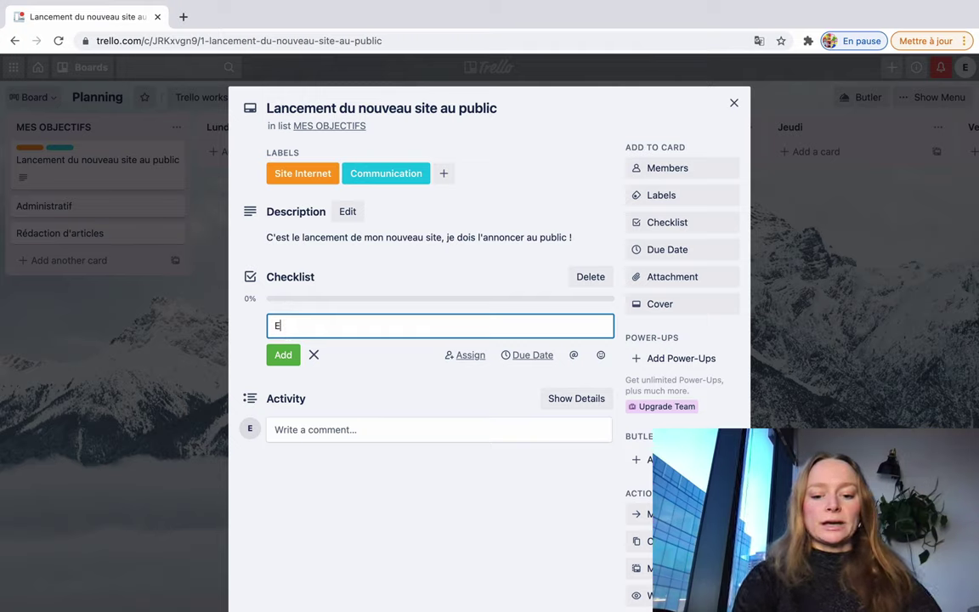
pyautogui.press('BackSpace')
pyautogui.write("Newsletter pour l'")
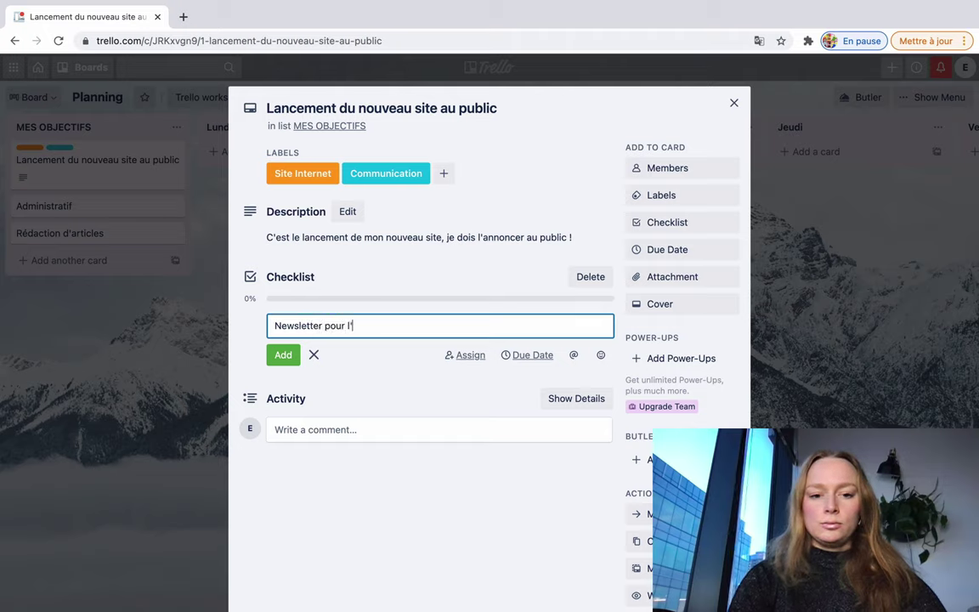
pyautogui.write('annoncer')
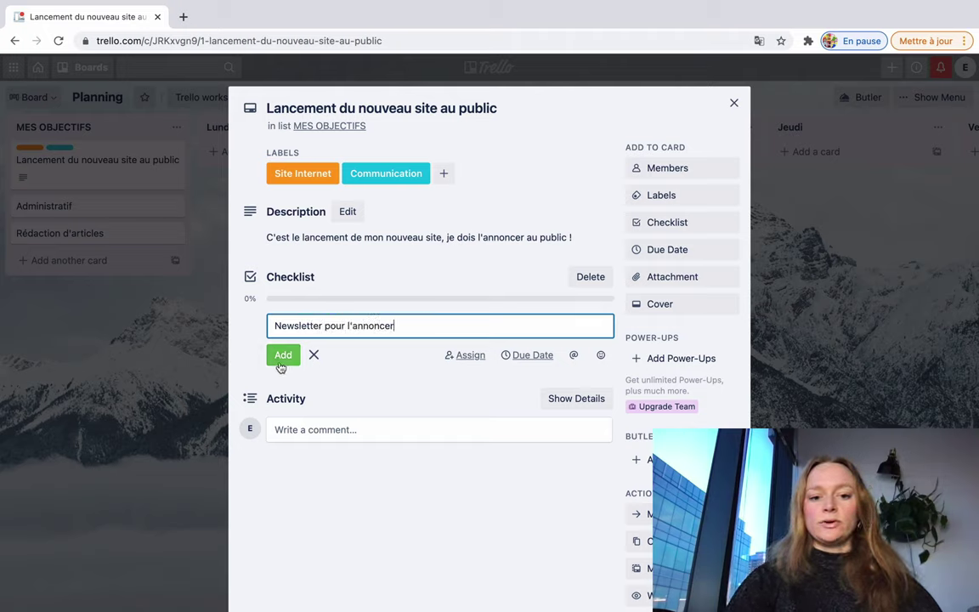
pyautogui.click(280, 361)
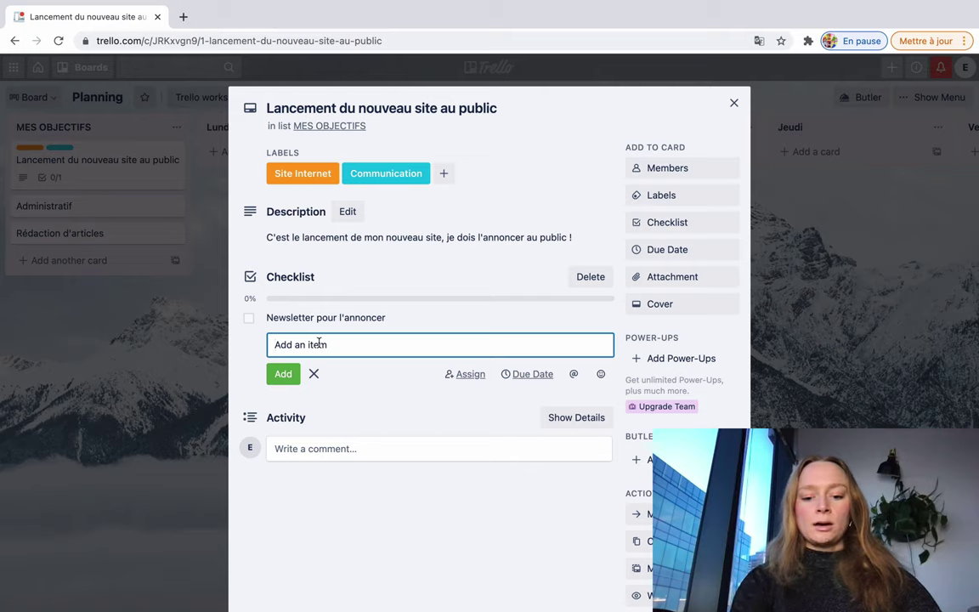
# Step: Add the item "Posts sur les réseaux sociaux" to the card's checklist
pyautogui.write('Posts sur les ')
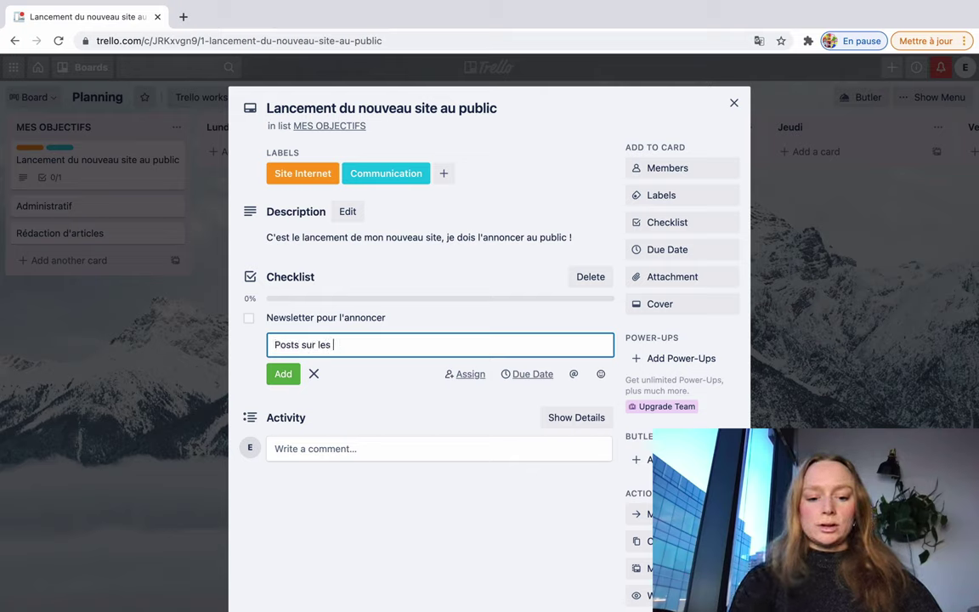
pyautogui.write('réseaus')
pyautogui.press('BackSpace')
pyautogui.press('BackSpace')
pyautogui.write('x')
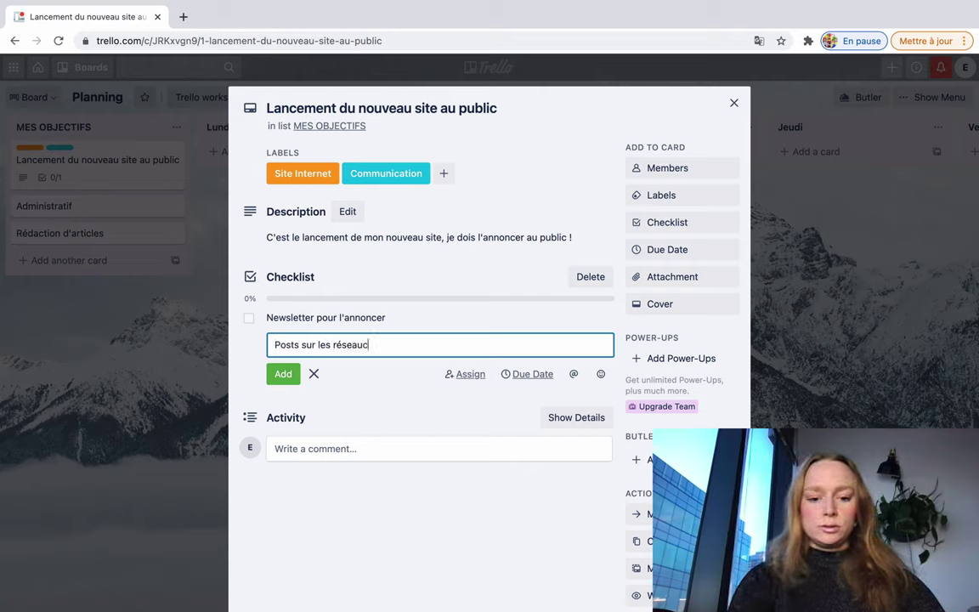
pyautogui.write(' sociaux')
pyautogui.press('Return')
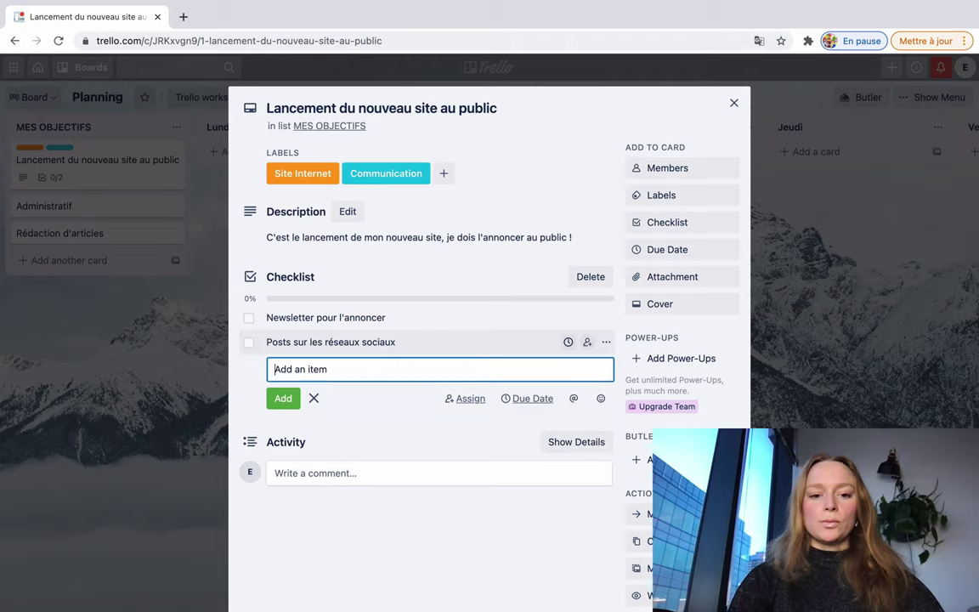
# Step: Add the items "Live sur Instagram" and "Live sur ma page Facebook" to the card's checklist
pyautogui.write('Live sur')
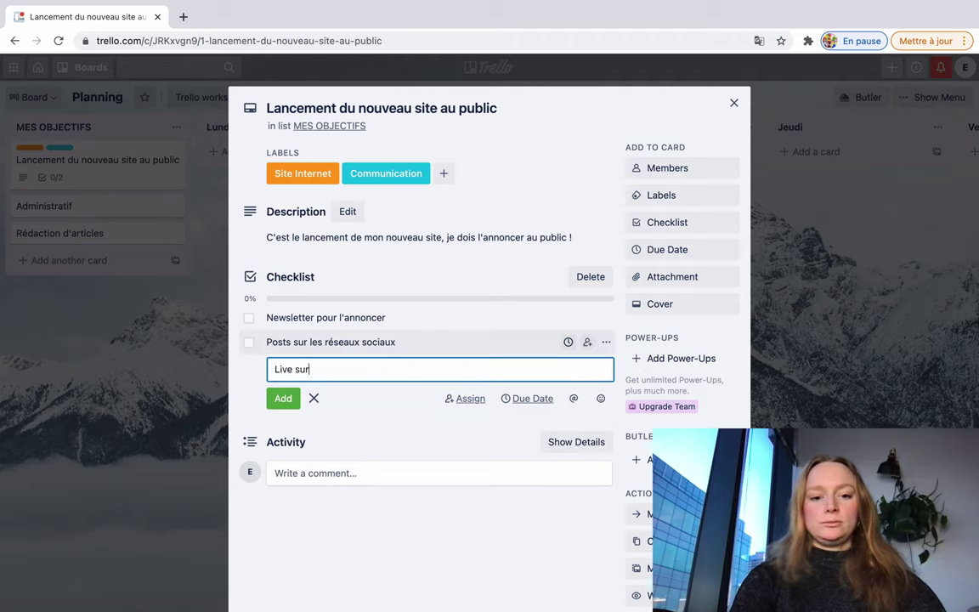
pyautogui.write(' Instagram')
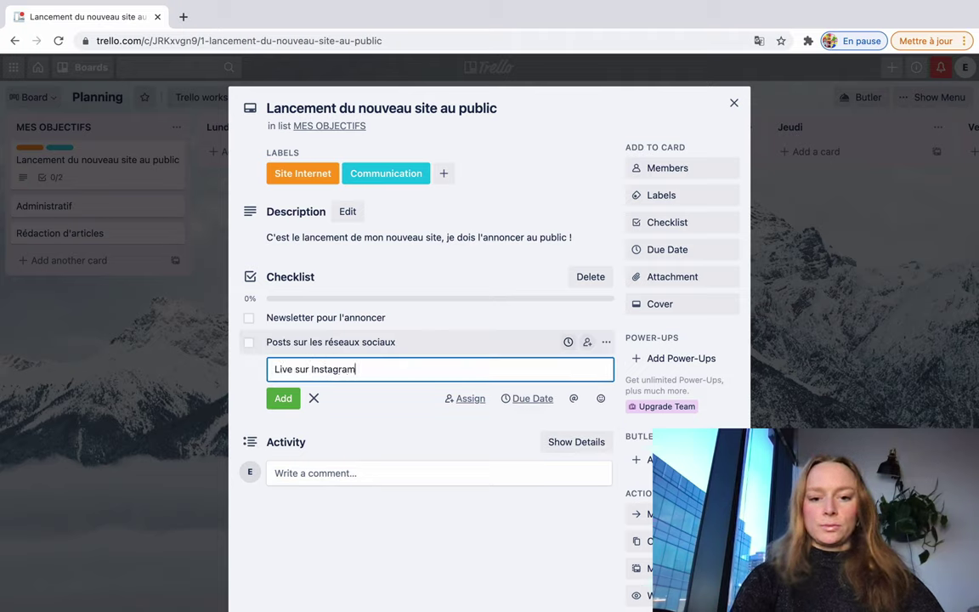
pyautogui.press('Return')
pyautogui.write('Pr')
pyautogui.press('BackSpace')
pyautogui.press('BackSpace')
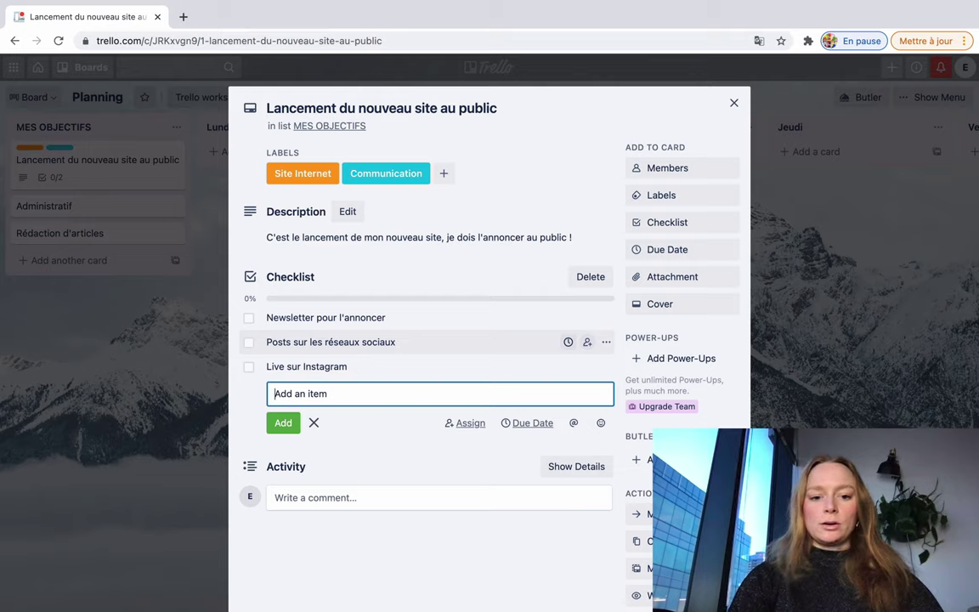
pyautogui.write('Live sur ma')
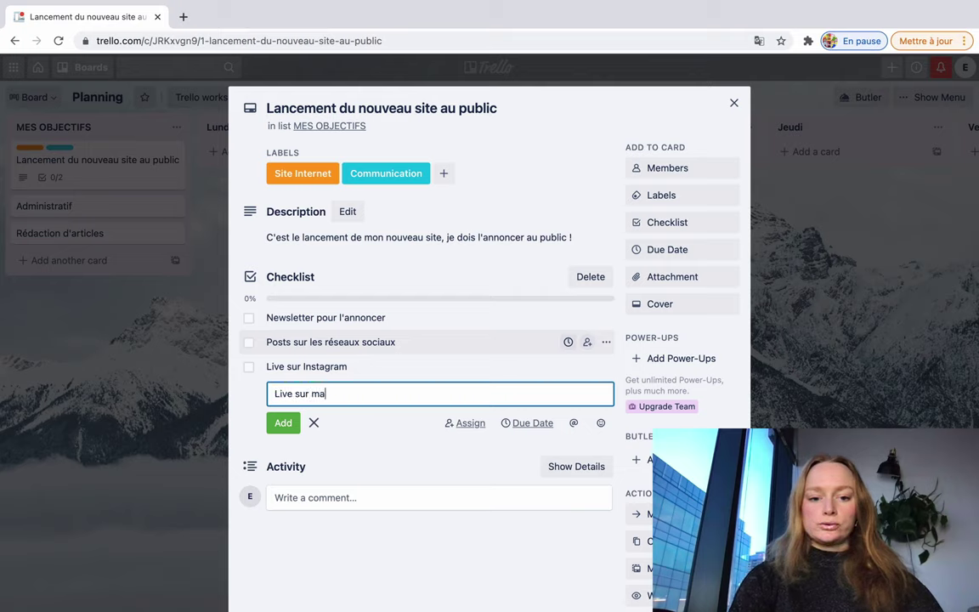
pyautogui.write(' page Faceboo')
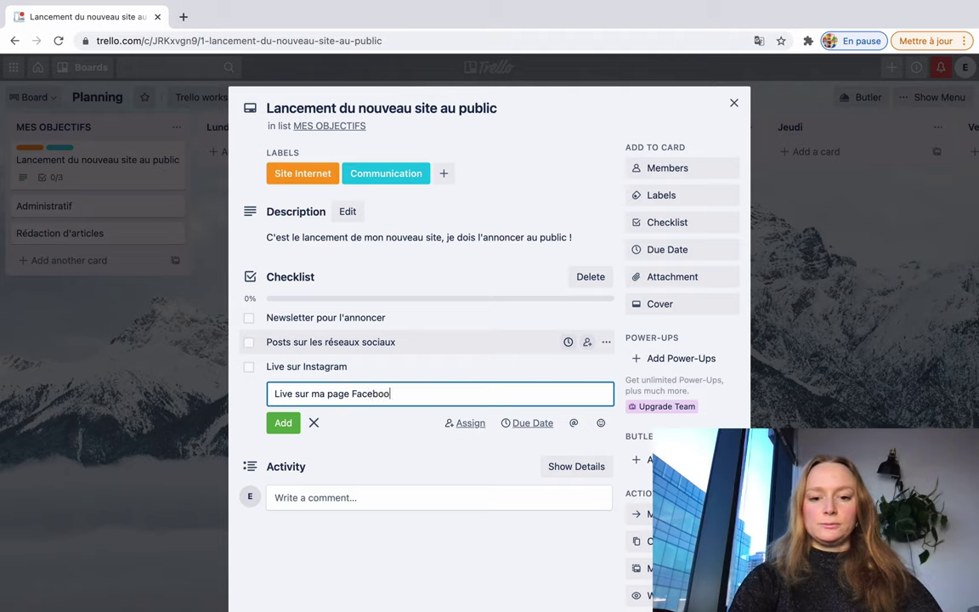
pyautogui.write('k')
pyautogui.press('Return')
# Step: Add the item "Demander à mes amies de partager le lien" to the card's checklist
pyautogui.write('D')
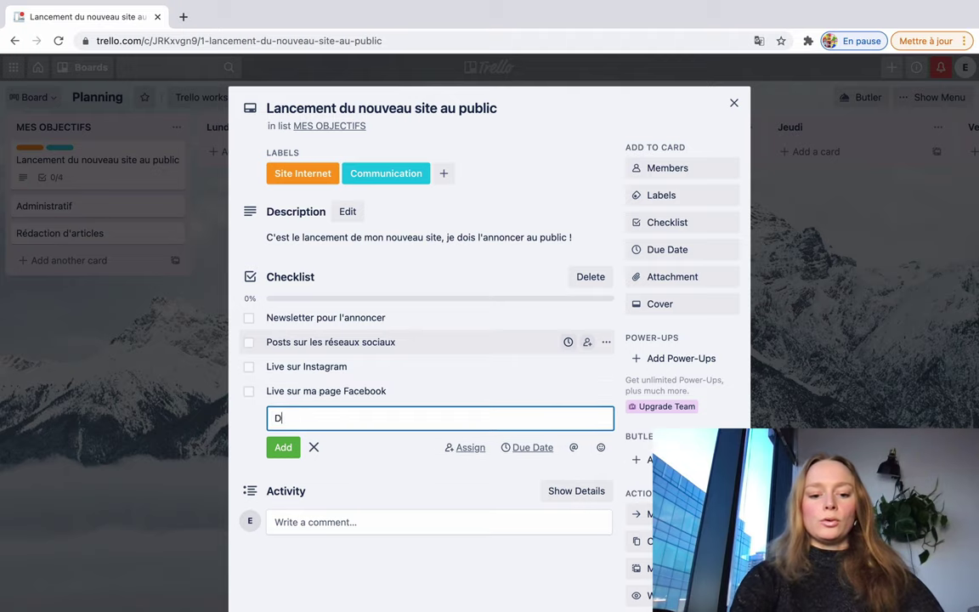
pyautogui.write('emander à mes')
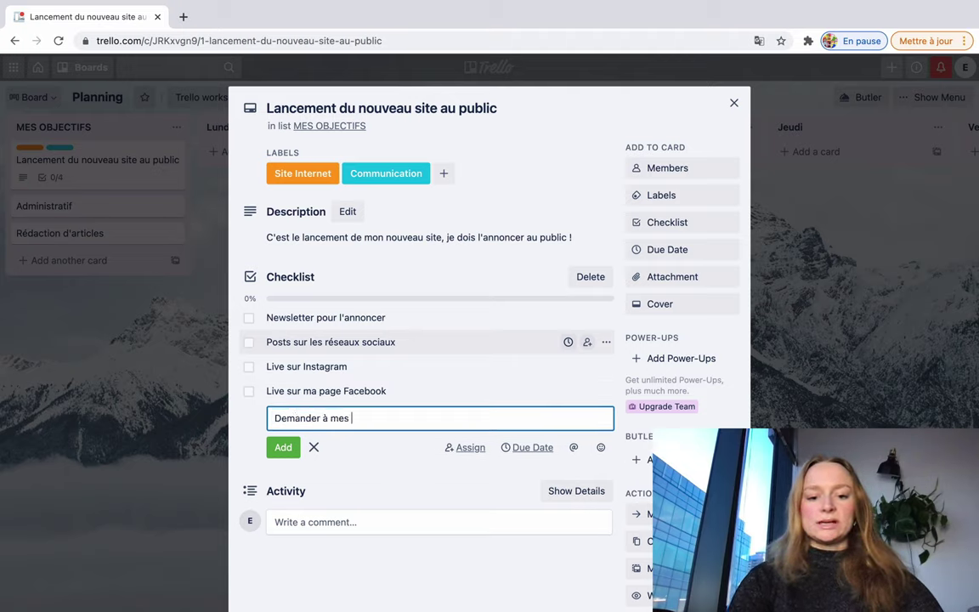
pyautogui.write(' amies de partager le lie')
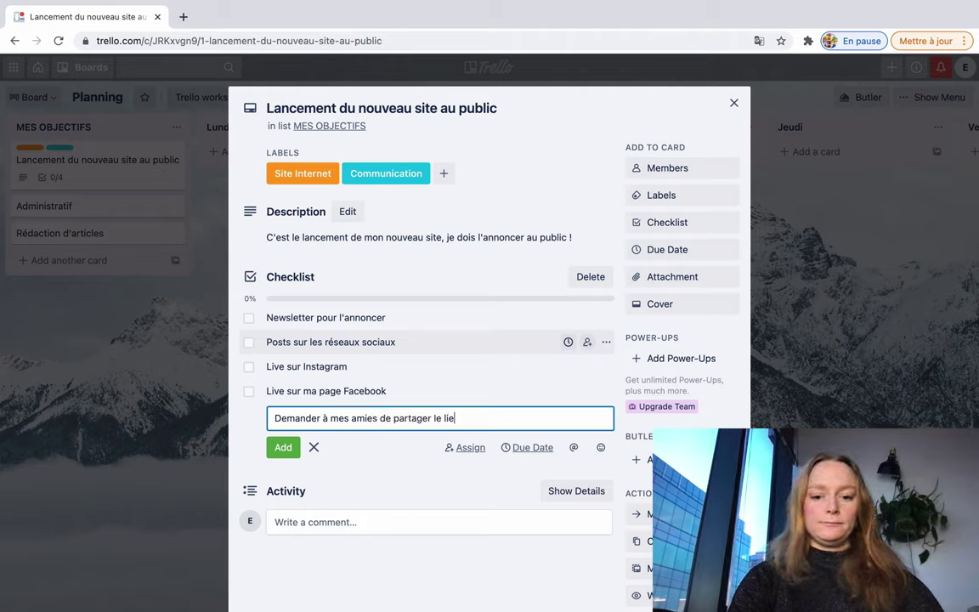
pyautogui.press('Return')
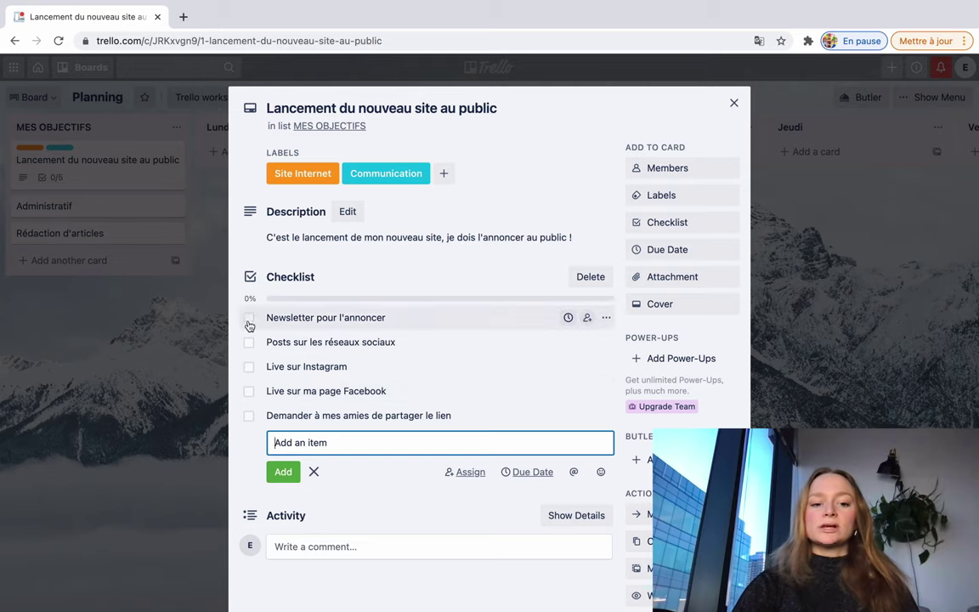
# Step: Mark all five checklist items as done, from "Newsletter pour l'annoncer" to "Demander à mes amies de partager le lien"
pyautogui.click(248, 319)
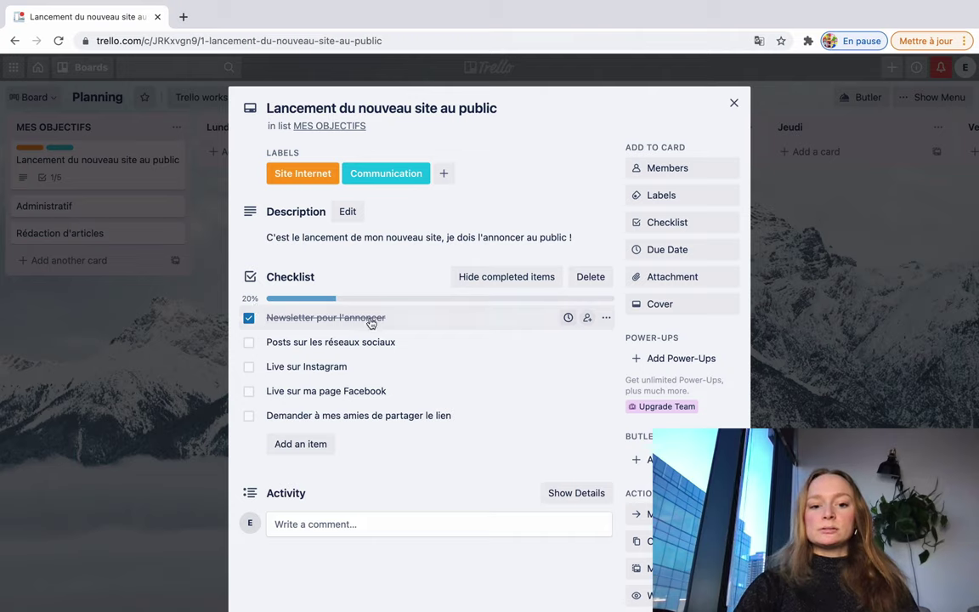
pyautogui.click(248, 343)
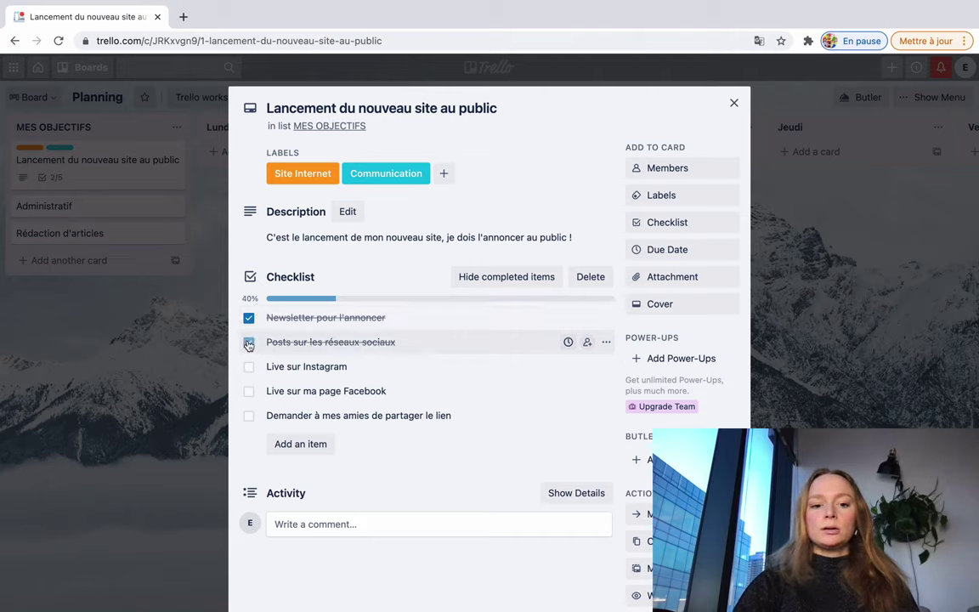
pyautogui.click(248, 367)
pyautogui.click(248, 392)
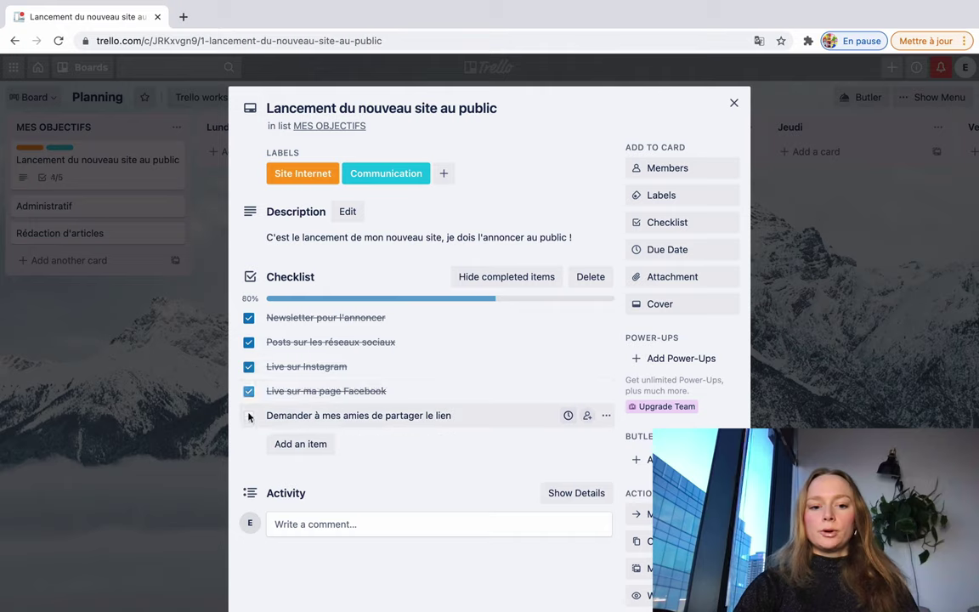
pyautogui.click(249, 416)
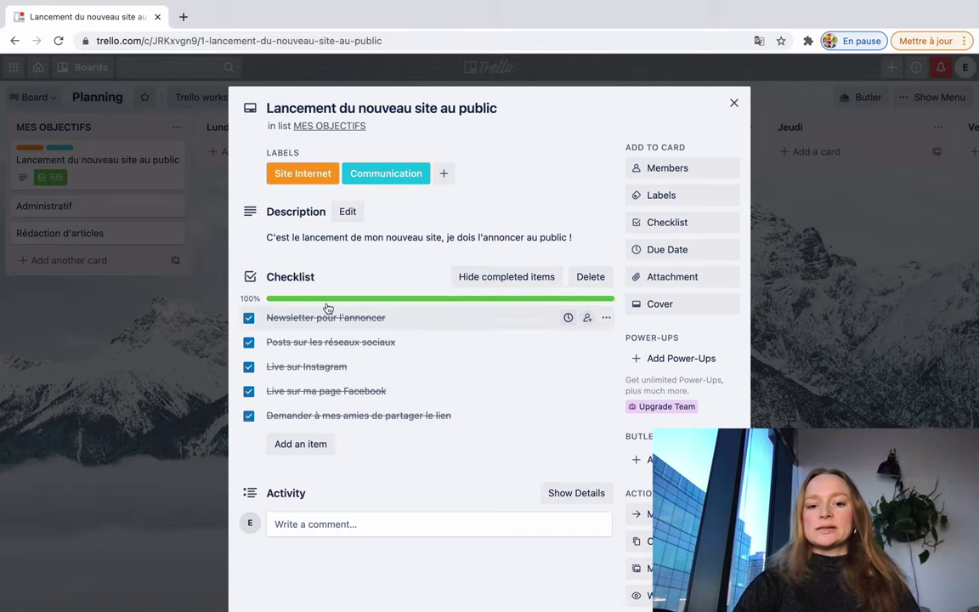
# Step: Mark the last three checklist items as not done: the share-the-link request, the Facebook live and the Instagram live
pyautogui.click(248, 416)
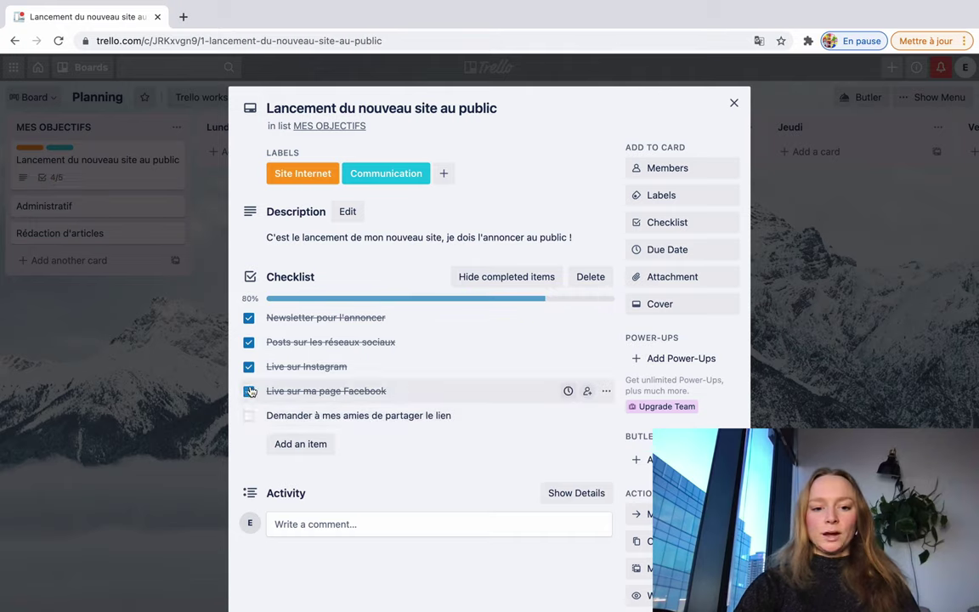
pyautogui.click(248, 391)
pyautogui.click(248, 366)
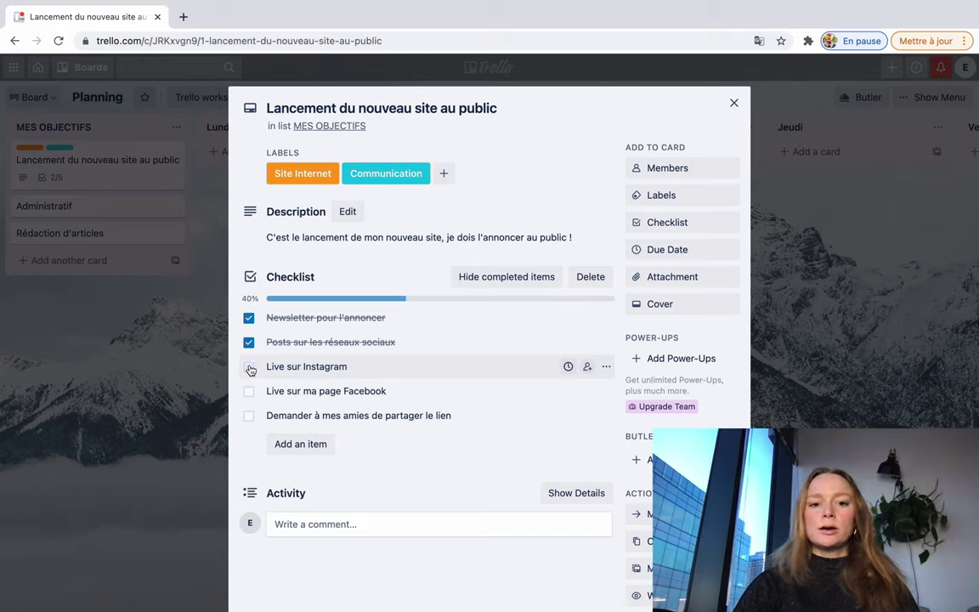
# Step: Give the "Lancement du nouveau site au public" card a due date of 2/5/2021
pyautogui.click(668, 250)
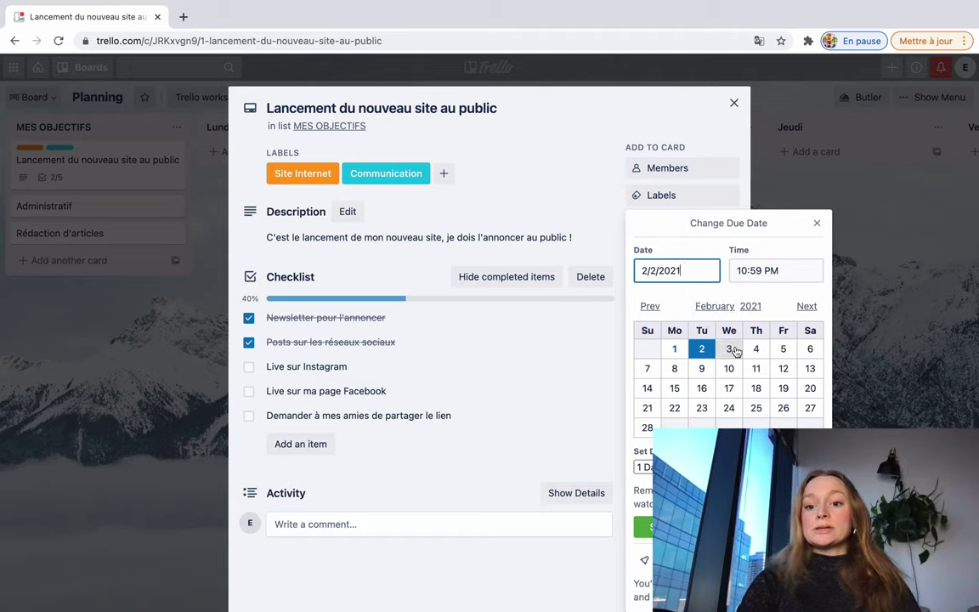
pyautogui.click(784, 352)
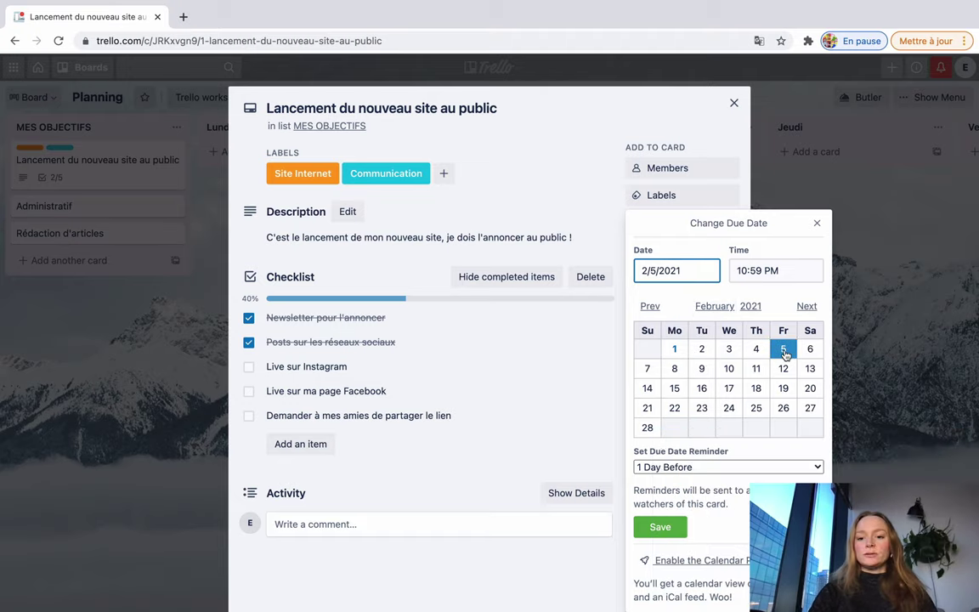
pyautogui.click(660, 527)
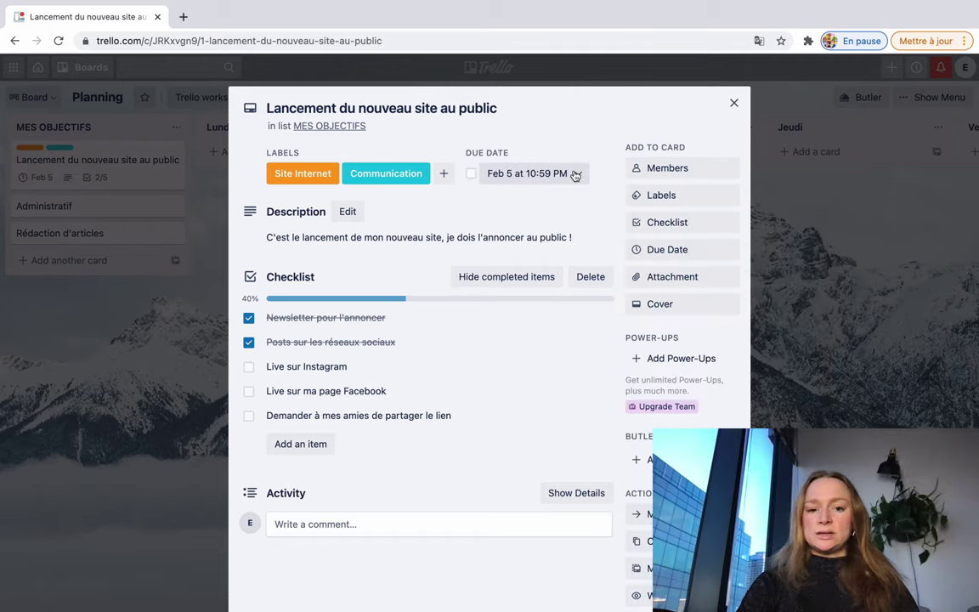
# Step: Mark the card's due date as complete and remove that mark again
pyautogui.click(471, 175)
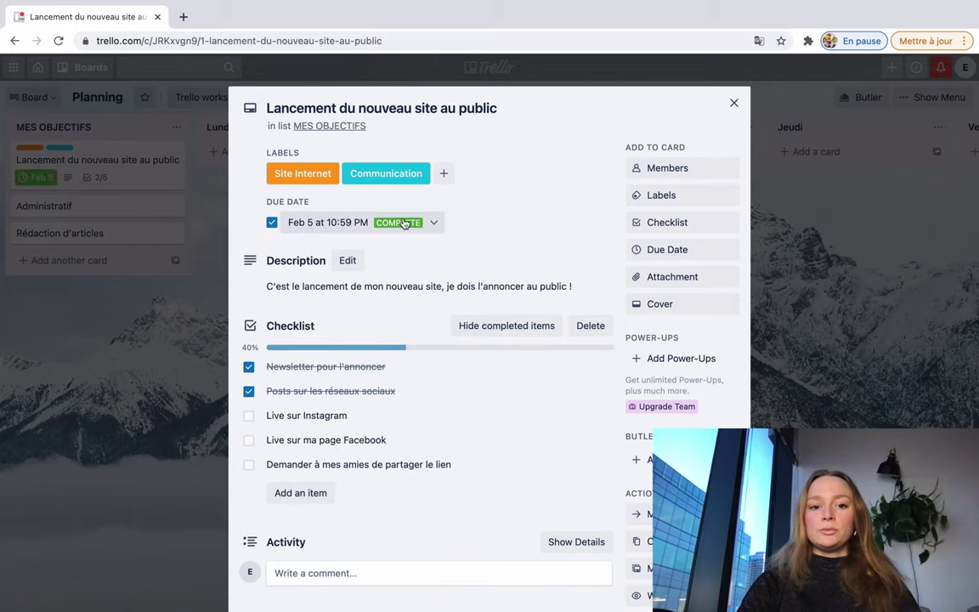
pyautogui.click(269, 223)
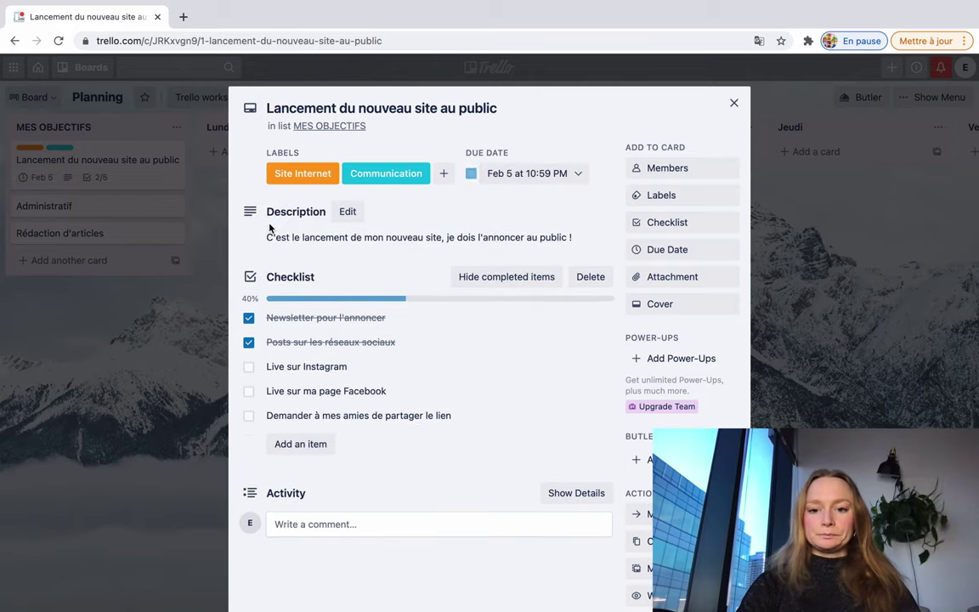
pyautogui.click(650, 287)
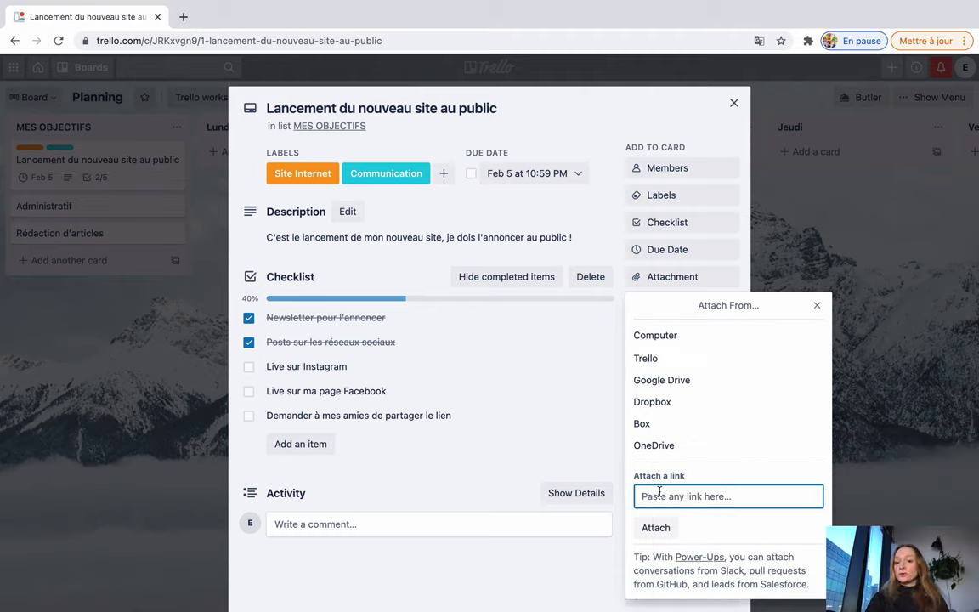
pyautogui.write('www.ellessontmeraki.com')
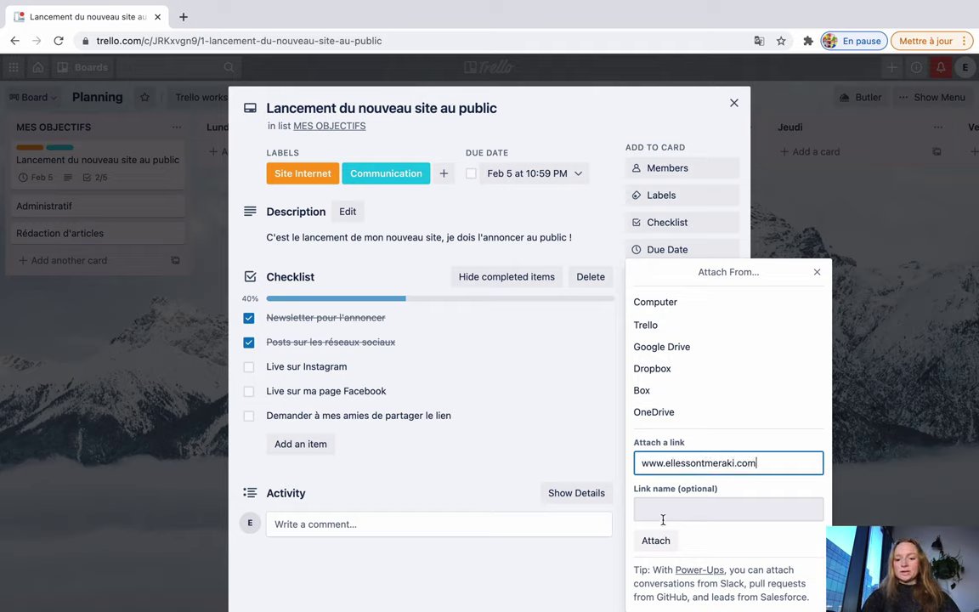
pyautogui.click(663, 510)
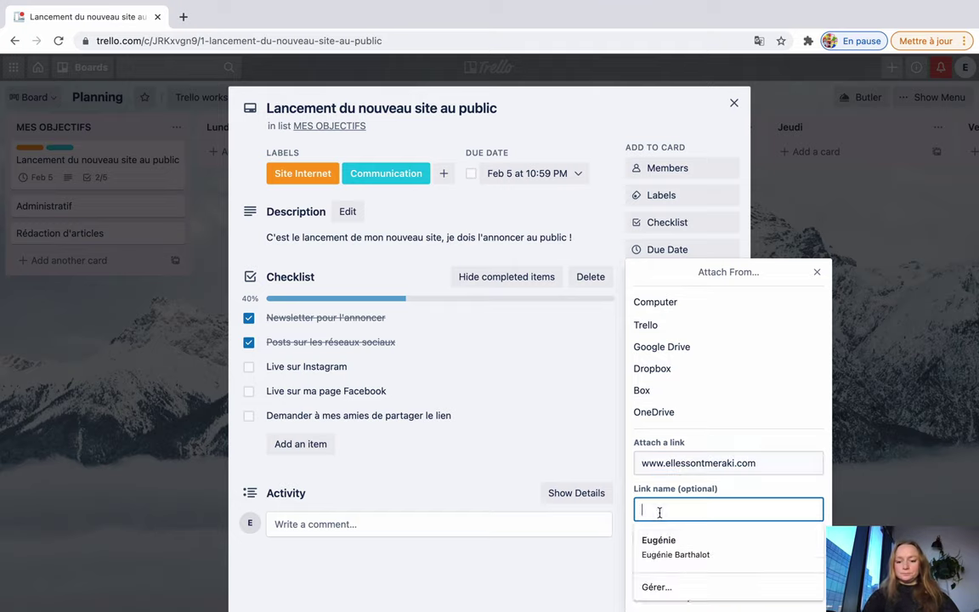
pyautogui.write('Mon nouveau site !')
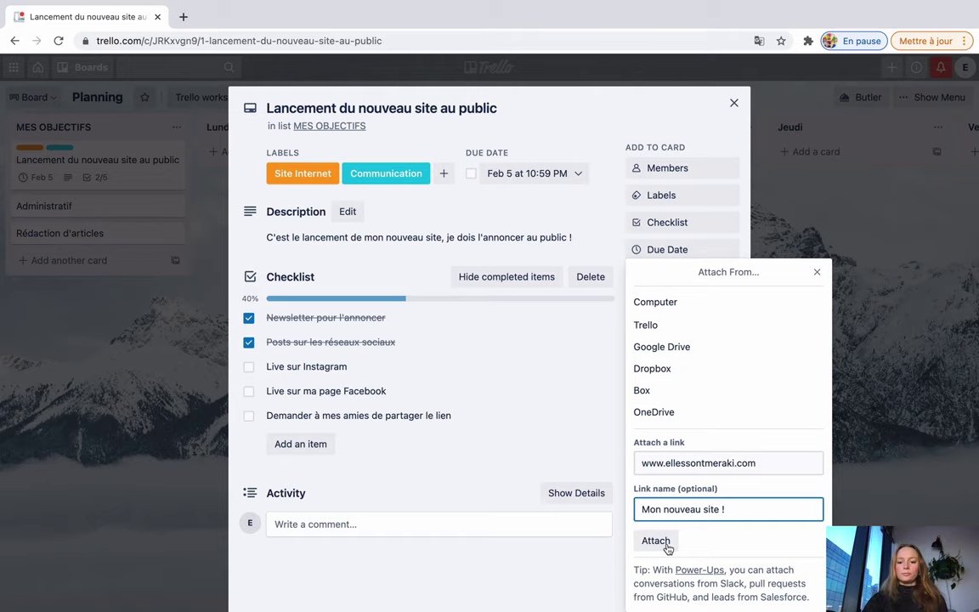
pyautogui.click(655, 541)
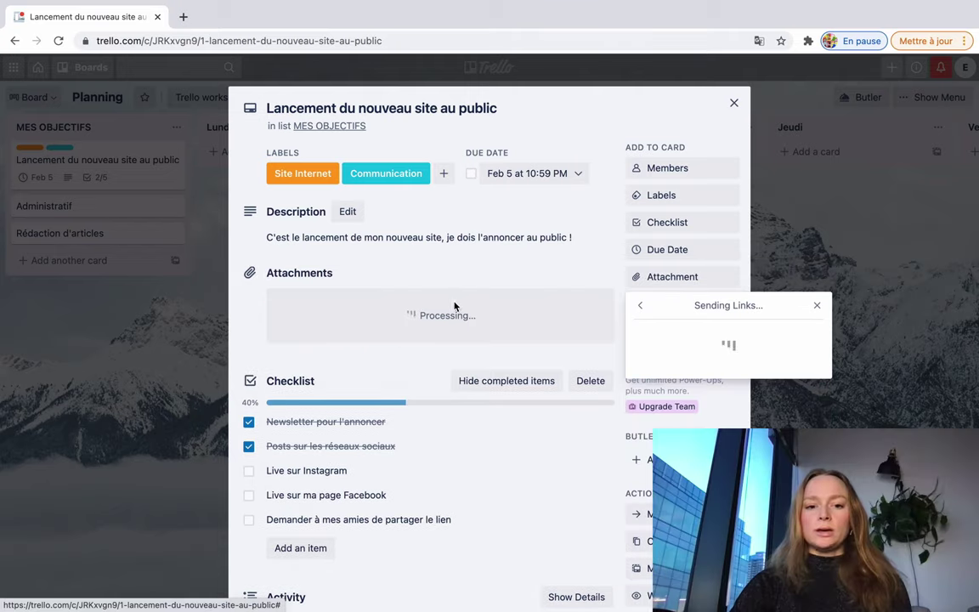
pyautogui.doubleClick(313, 273)
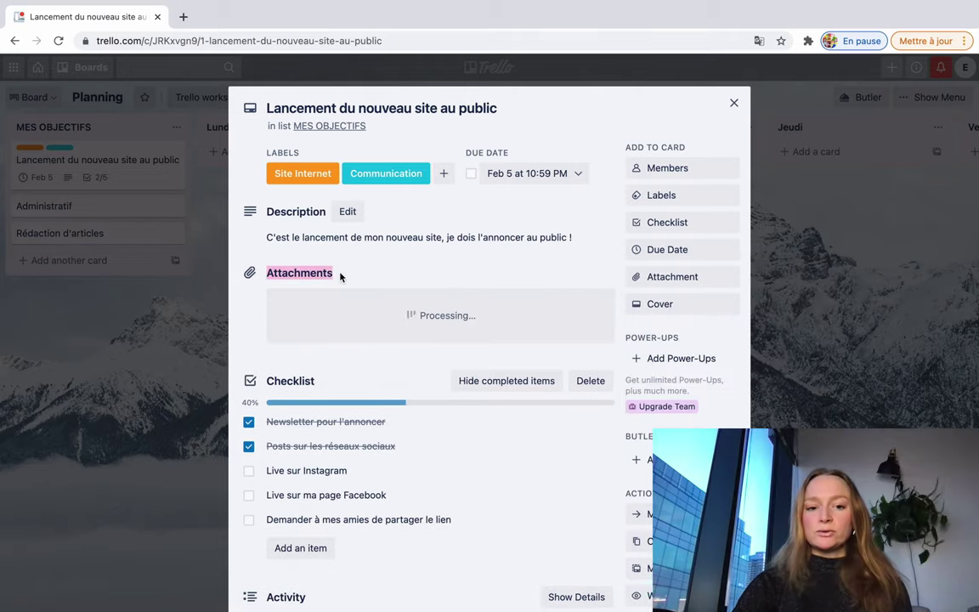
pyautogui.click(390, 327)
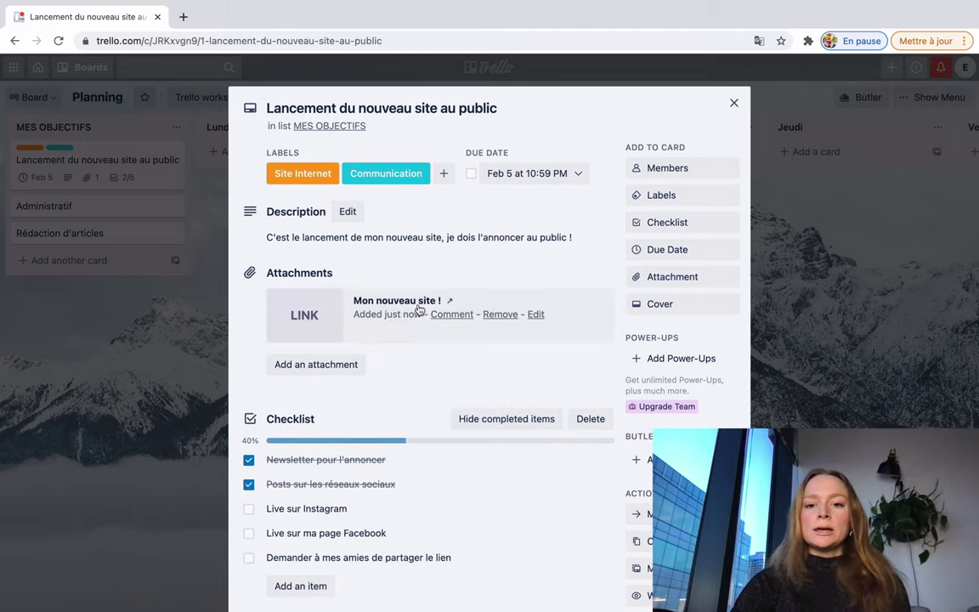
# Step: Try a yellow cover on the card, remove it and close the cover settings
pyautogui.click(656, 312)
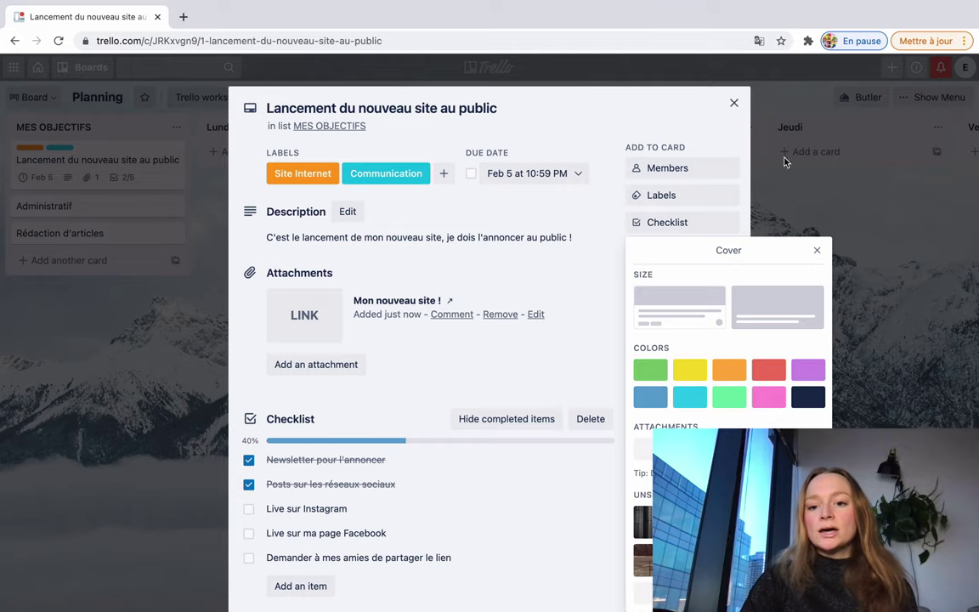
pyautogui.click(692, 373)
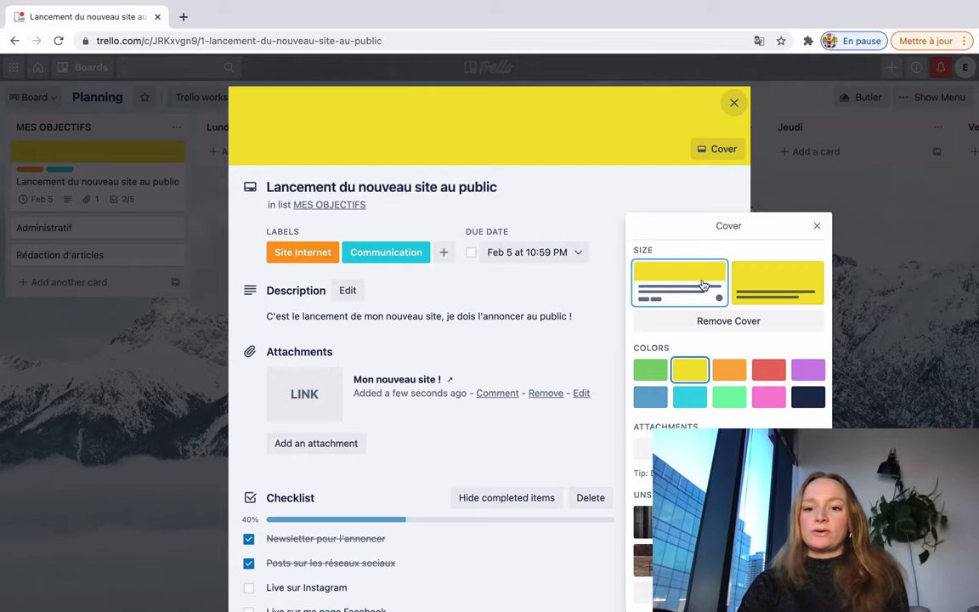
pyautogui.click(736, 320)
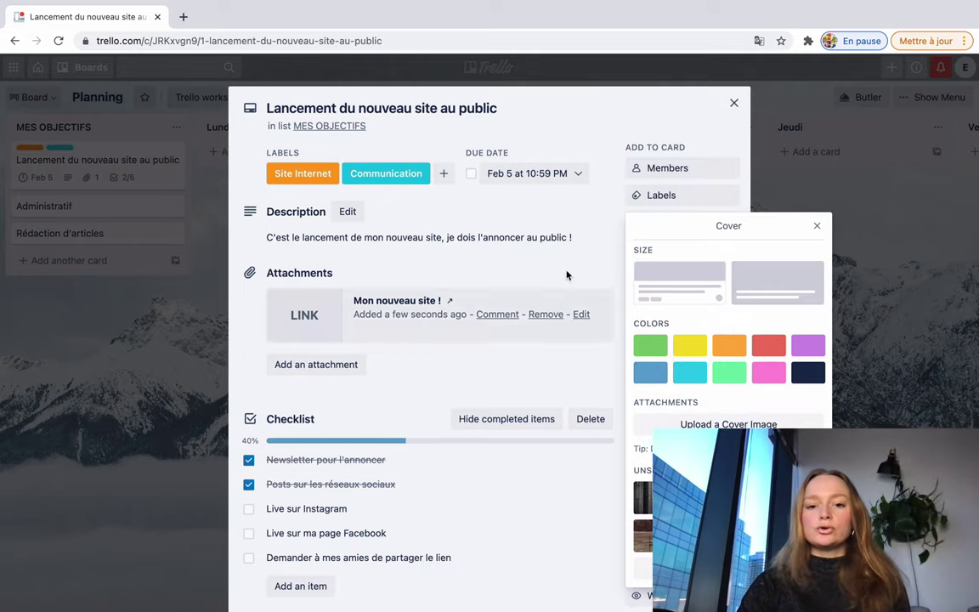
pyautogui.click(604, 224)
pyautogui.scroll(-1, 683, 247)
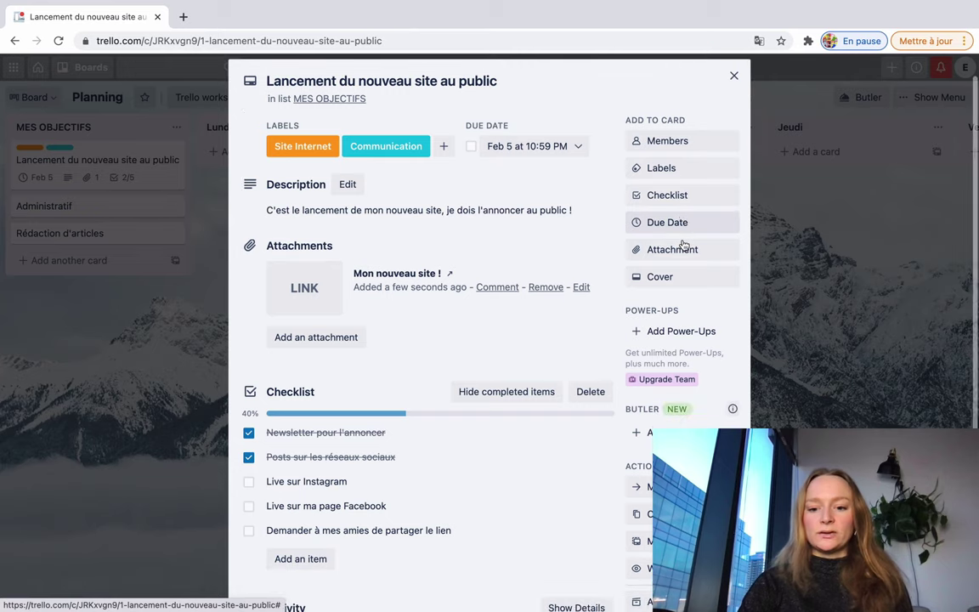
pyautogui.scroll(1, 682, 247)
pyautogui.scroll(-2, 464, 207)
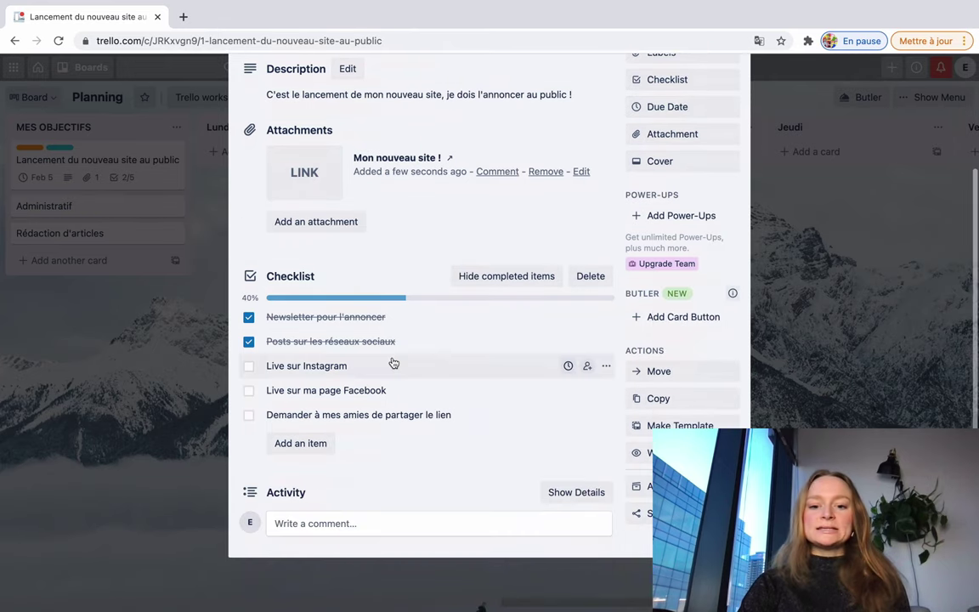
# Step: Close the "Lancement du nouveau site au public" card, mark its due date complete from the board and remove the mark
pyautogui.scroll(2, 401, 222)
pyautogui.scroll(-3, 400, 330)
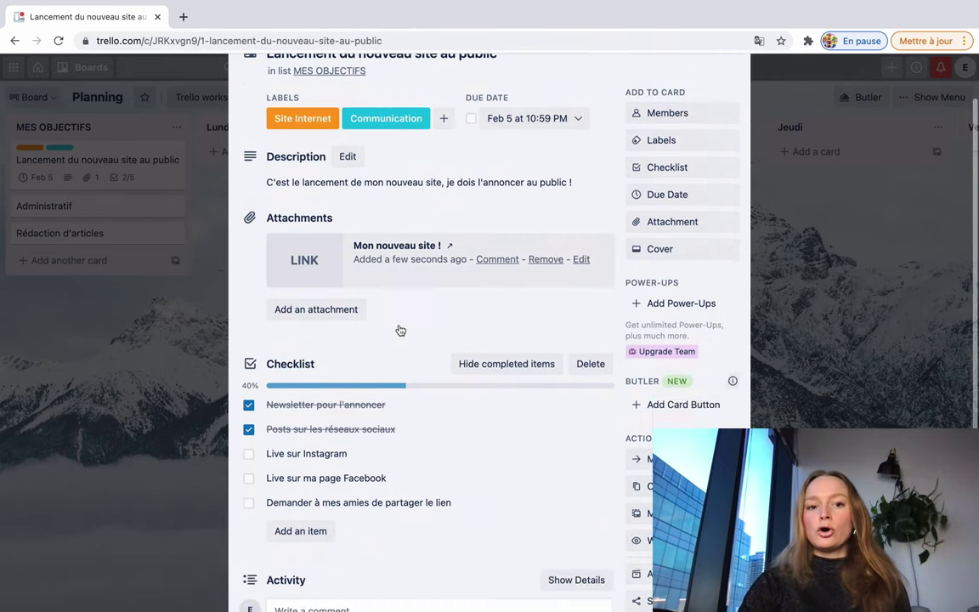
pyautogui.scroll(3, 400, 330)
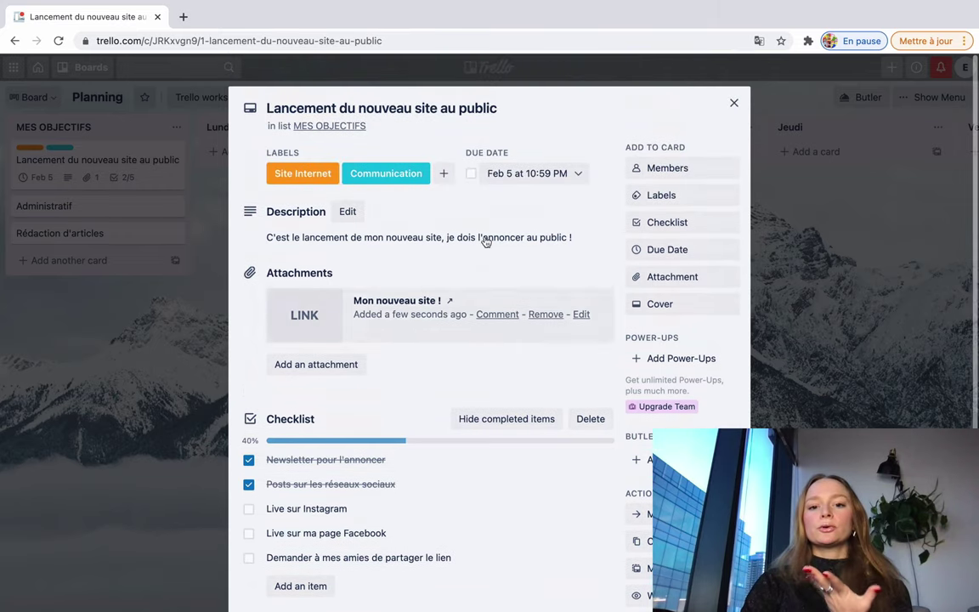
pyautogui.click(736, 103)
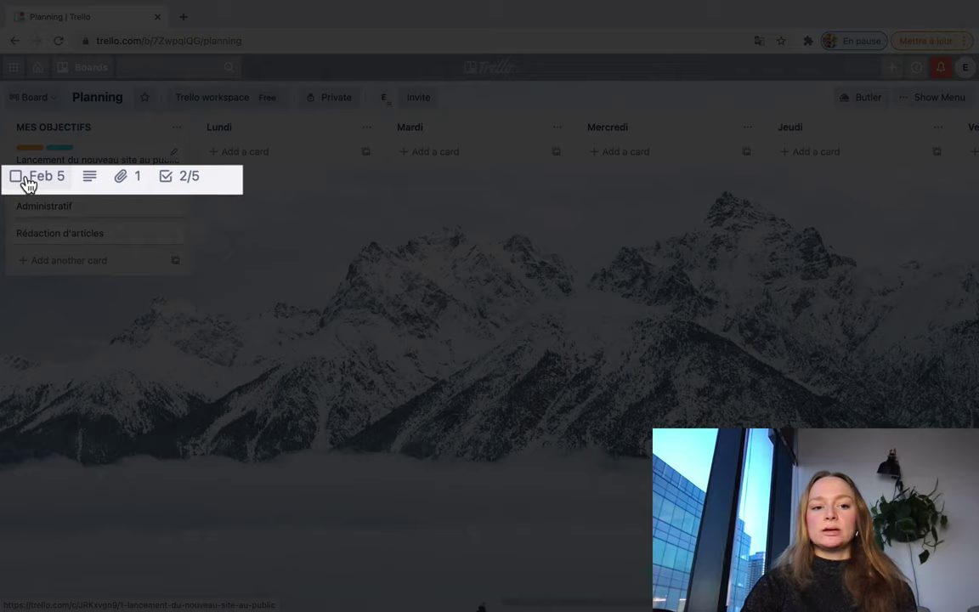
pyautogui.click(17, 177)
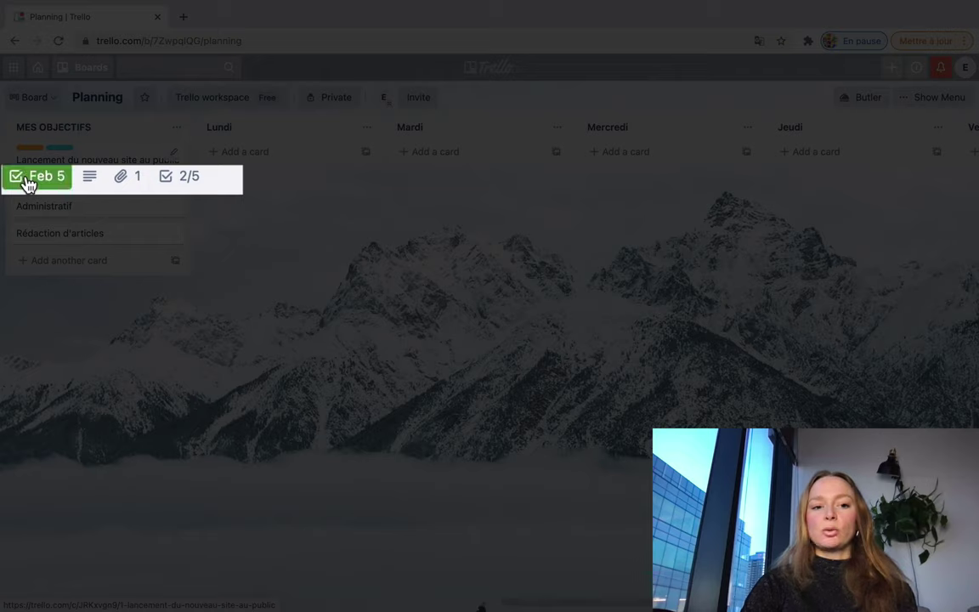
pyautogui.click(26, 181)
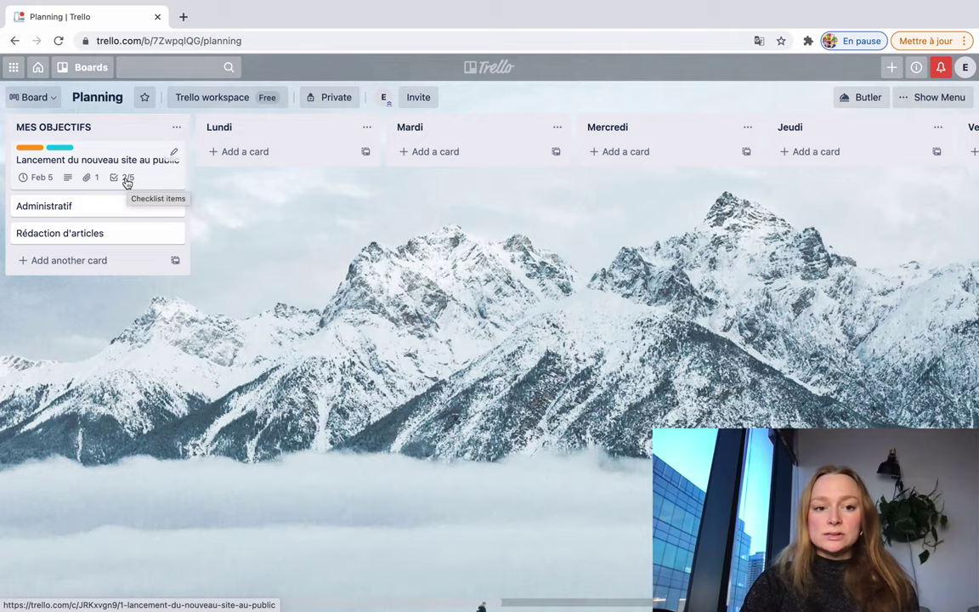
# Step: Check off the last three checklist items of the "Lancement du nouveau site au public" card and close the card
pyautogui.click(126, 181)
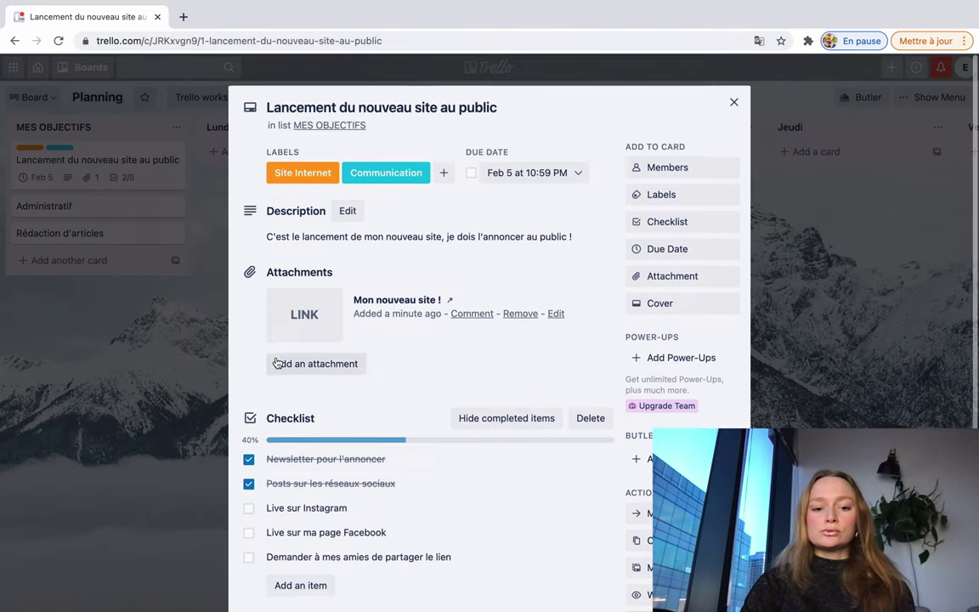
pyautogui.scroll(-2, 255, 391)
pyautogui.click(248, 419)
pyautogui.click(248, 444)
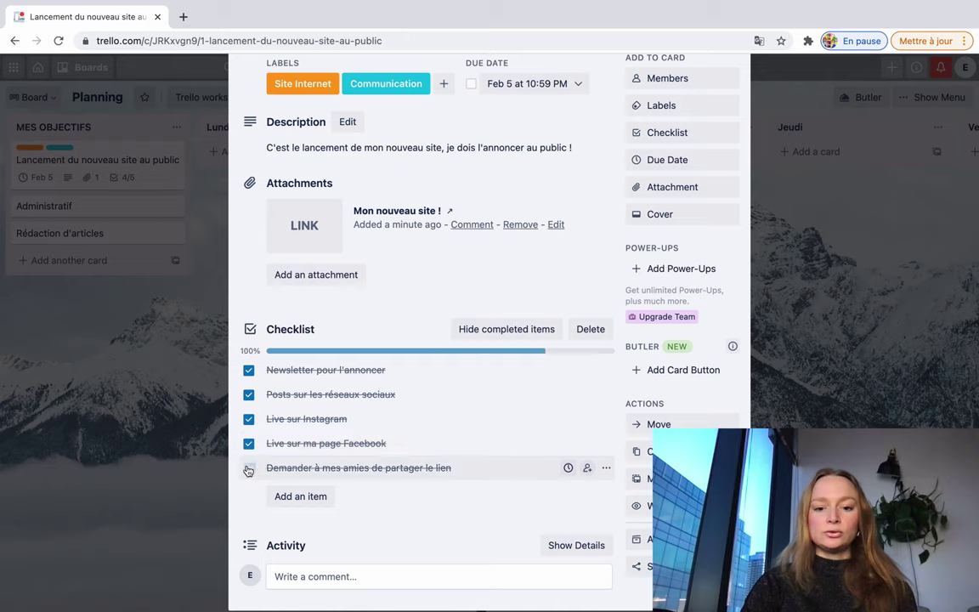
pyautogui.click(248, 468)
pyautogui.click(157, 406)
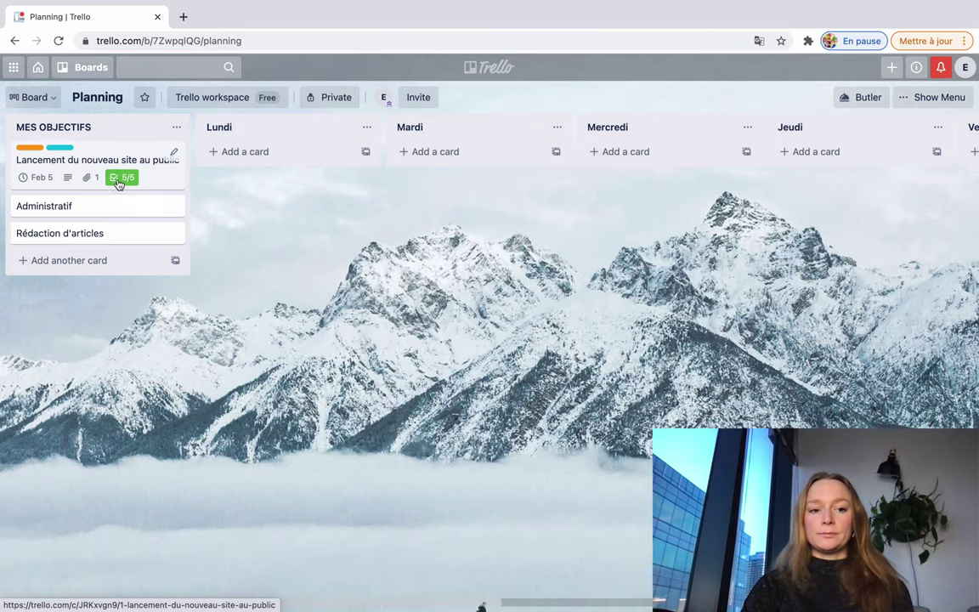
# Step: Uncheck "Live sur Instagram", "Live sur ma page Facebook" and "Demander à mes amies de partager le lien" in the card's checklist
pyautogui.click(121, 178)
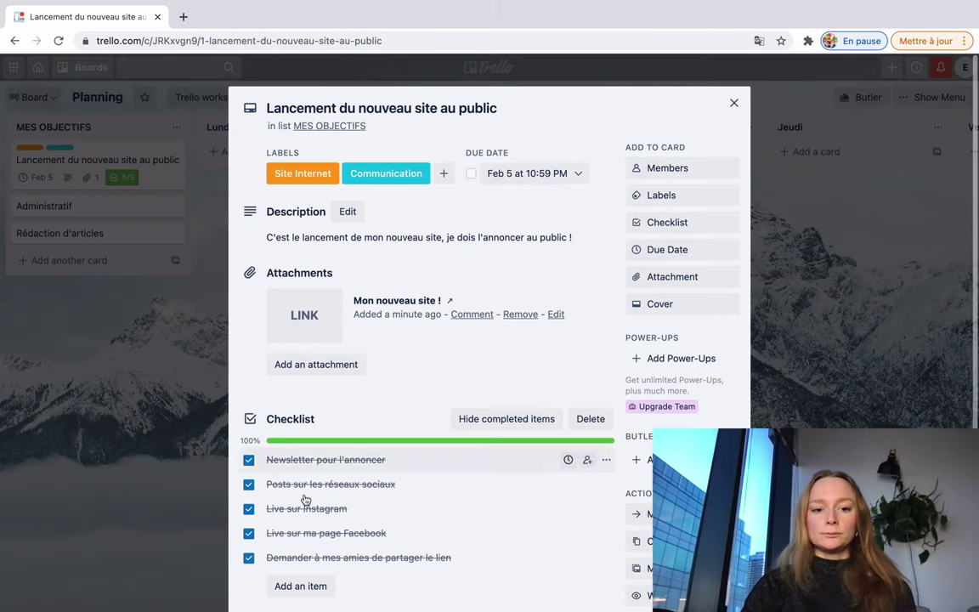
pyautogui.click(248, 509)
pyautogui.click(248, 533)
pyautogui.click(248, 557)
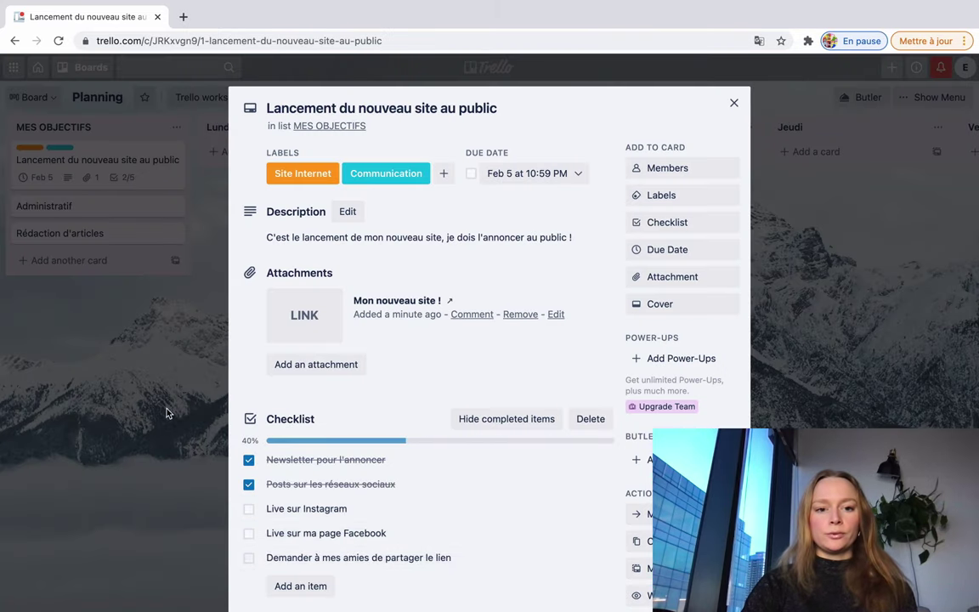
pyautogui.click(166, 414)
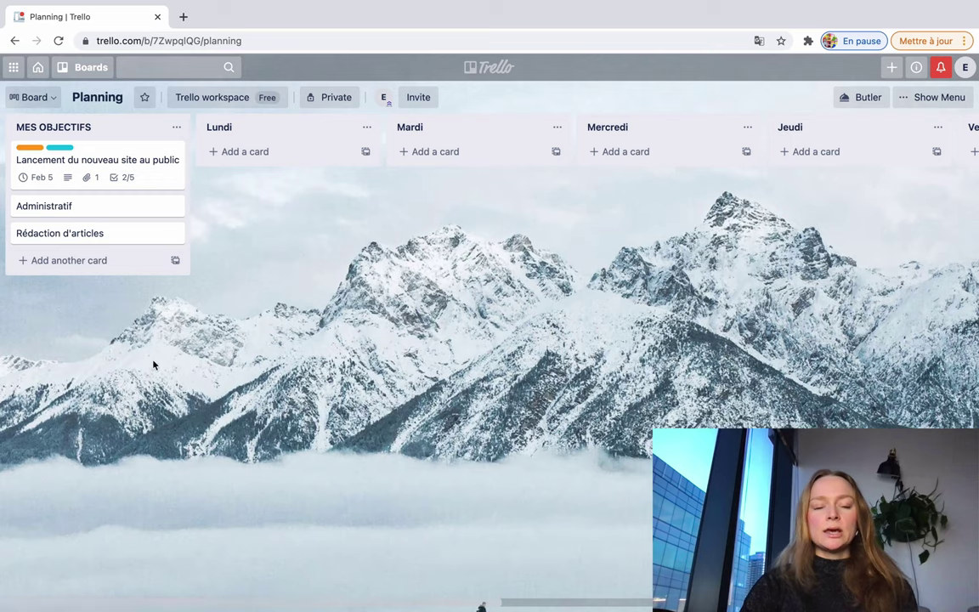
# Step: Show the label names on the board's cards
pyautogui.click(61, 150)
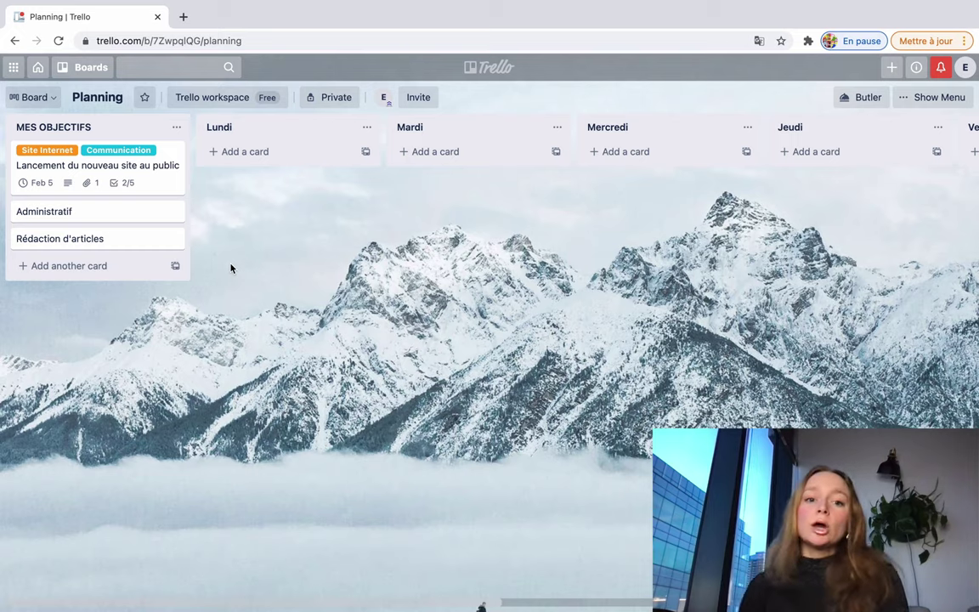
# Step: Add a card titled "Répondre aux commentaires sur vos posts sur les RS" to the Lundi list
pyautogui.click(265, 151)
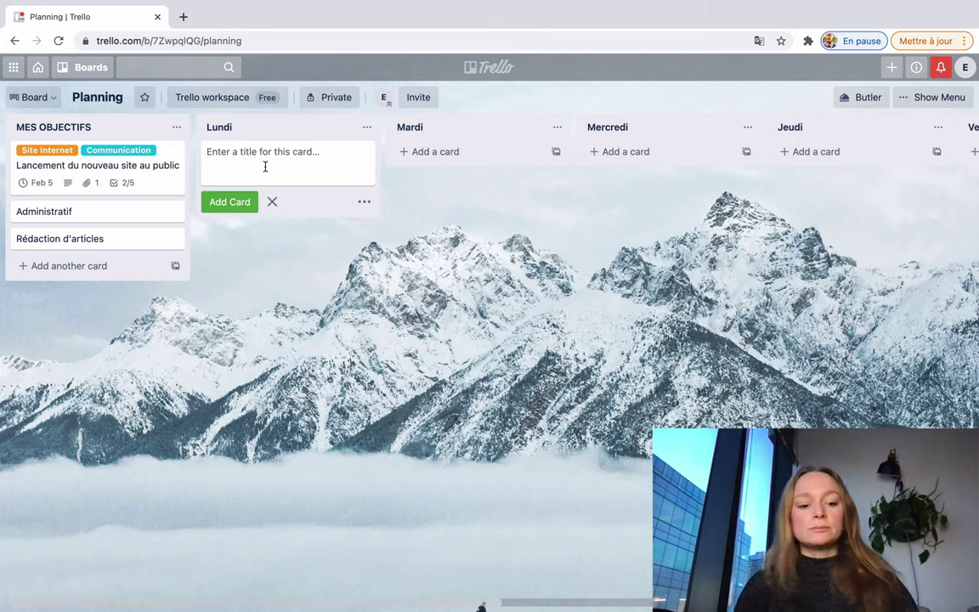
pyautogui.write('Répondre aux comment')
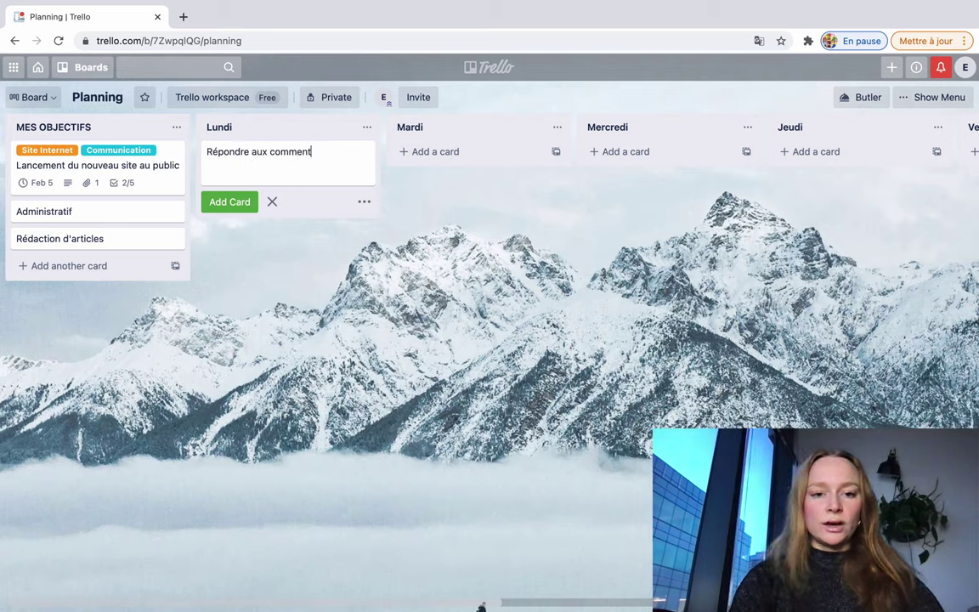
pyautogui.write('aires sur vos posts sur les RS')
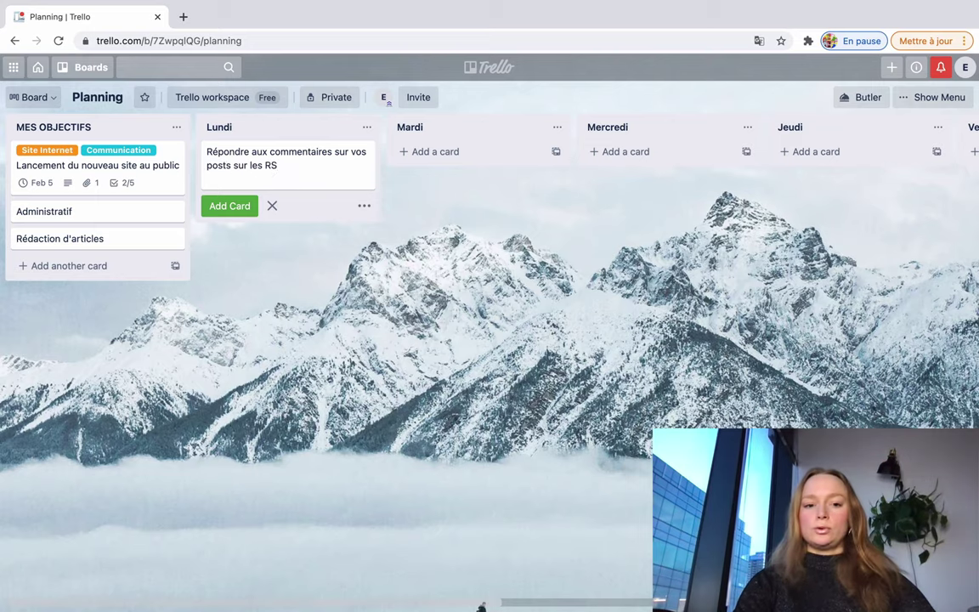
pyautogui.press('Return')
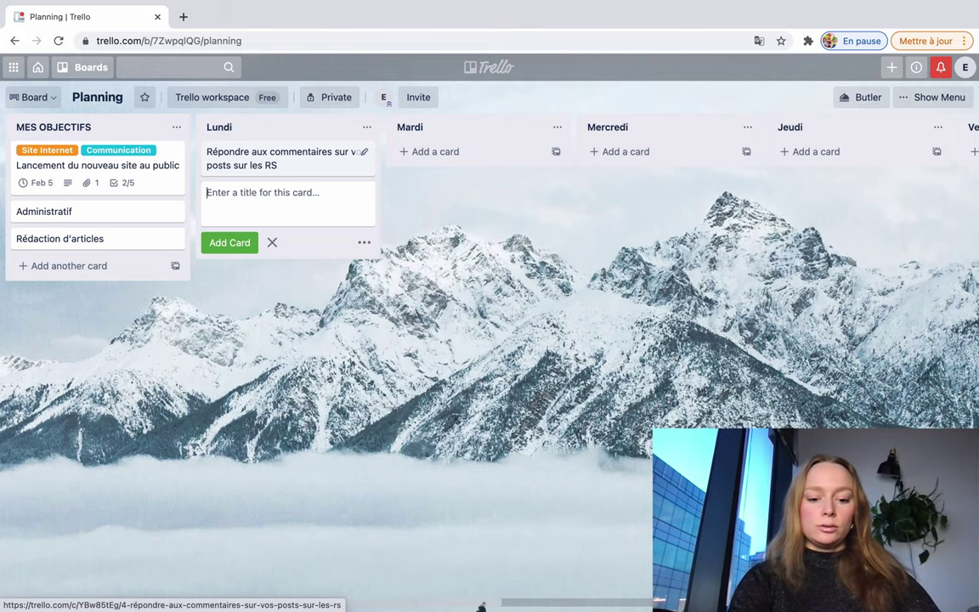
# Step: Add a card titled "Rendez-vous chez le dentiste" to the Lundi list and move it to the Mercredi list
pyautogui.write('Rendez')
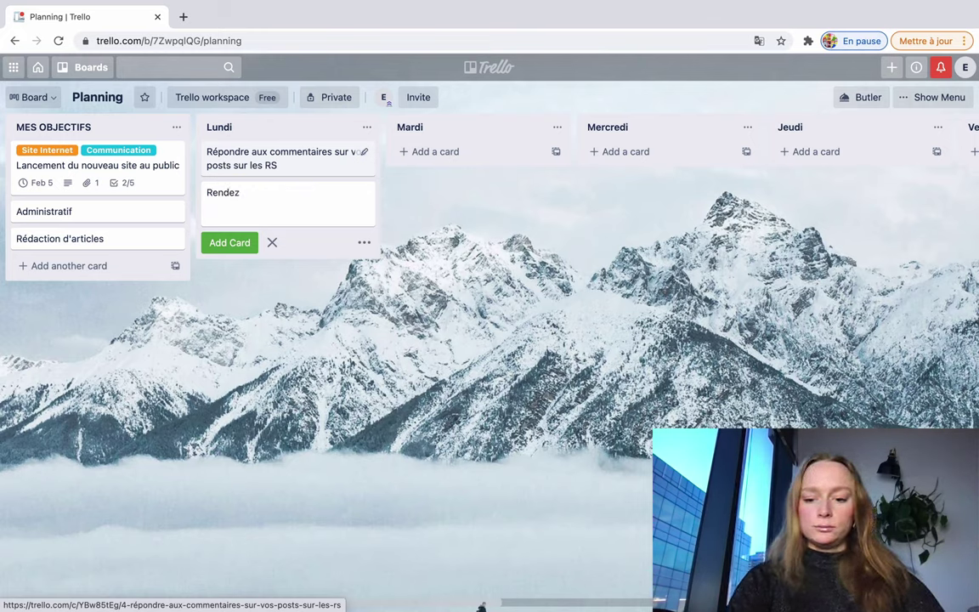
pyautogui.write('-vous chez le dentiste')
pyautogui.press('Return')
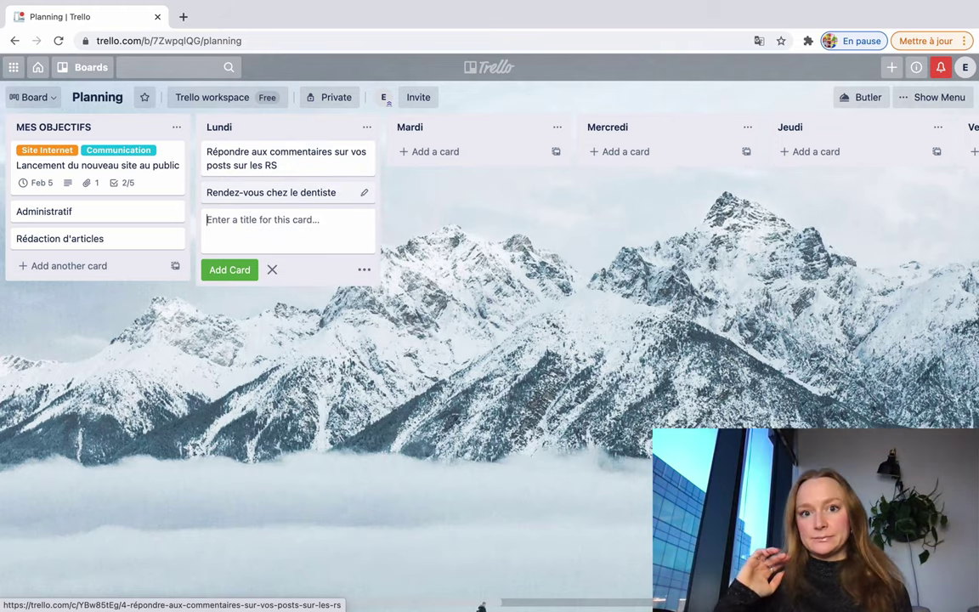
pyautogui.press('Escape')
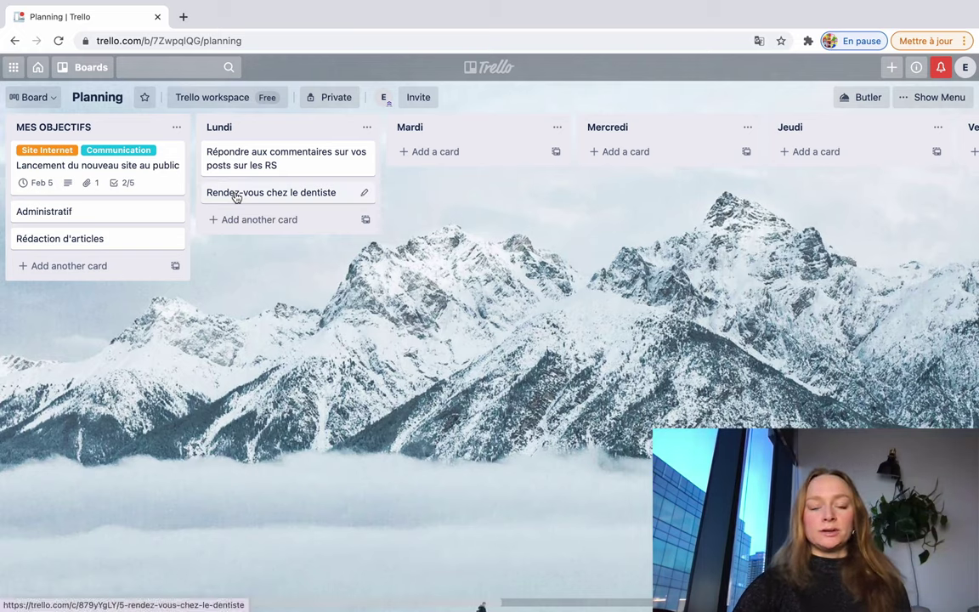
pyautogui.moveTo(236, 197); pyautogui.dragTo(616, 162)
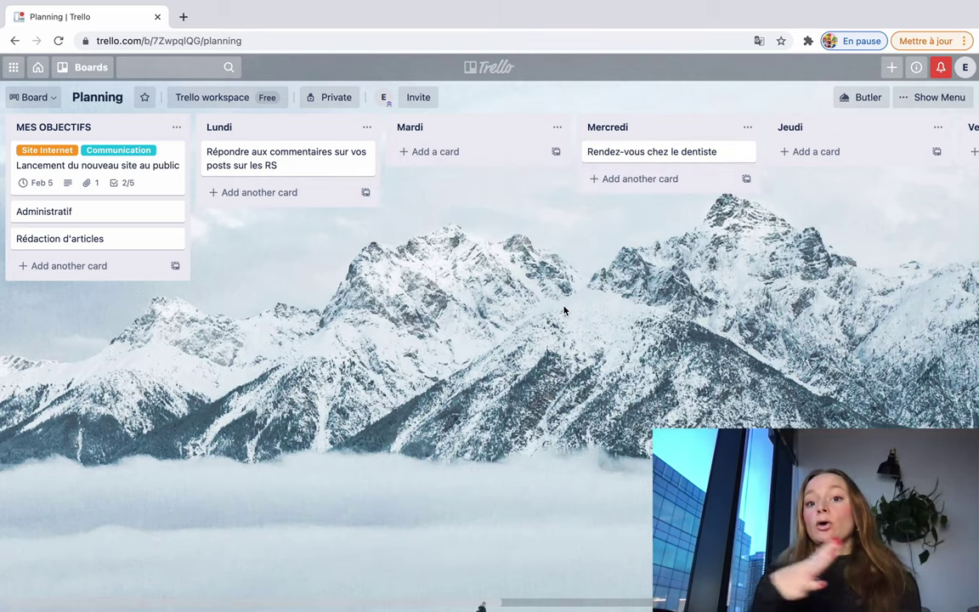
# Step: Add a card to the A venir list titled "Rendez-vous de coaching avec" followed by the client's first name
pyautogui.hscroll(2, 682, 273)
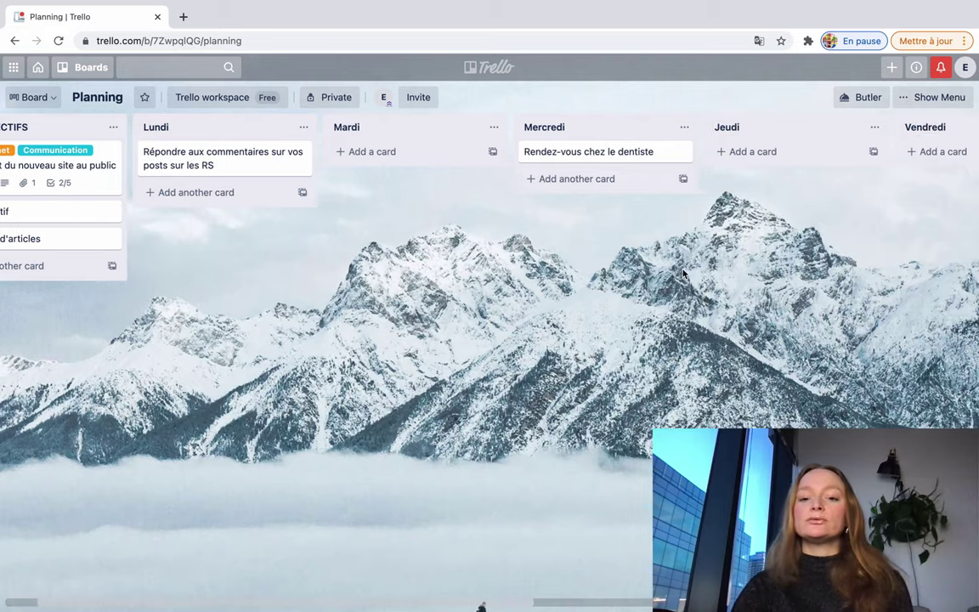
pyautogui.hscroll(1, 682, 273)
pyautogui.hscroll(3, 682, 272)
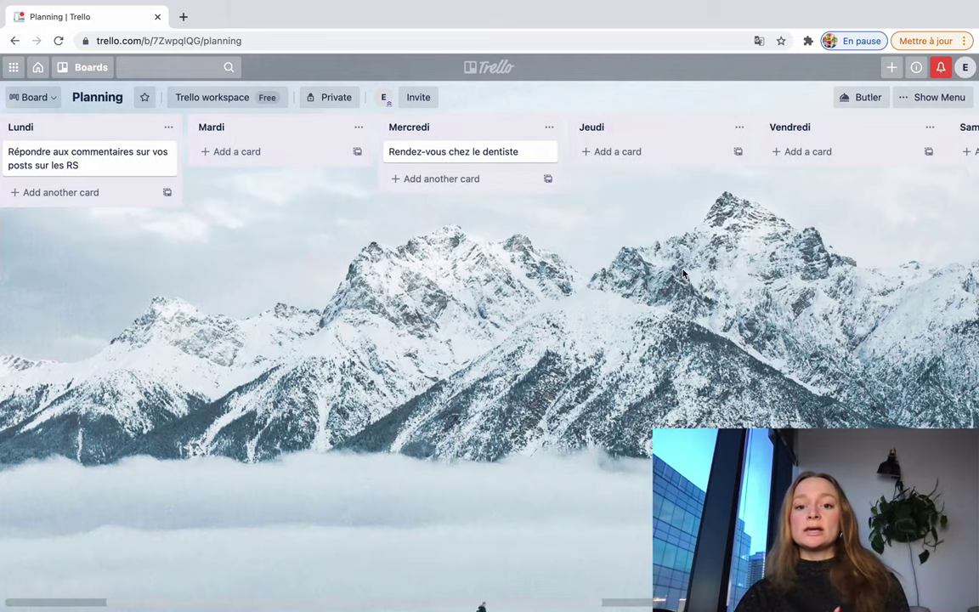
pyautogui.hscroll(-6, 683, 272)
pyautogui.hscroll(8, 683, 273)
pyautogui.hscroll(15, 682, 273)
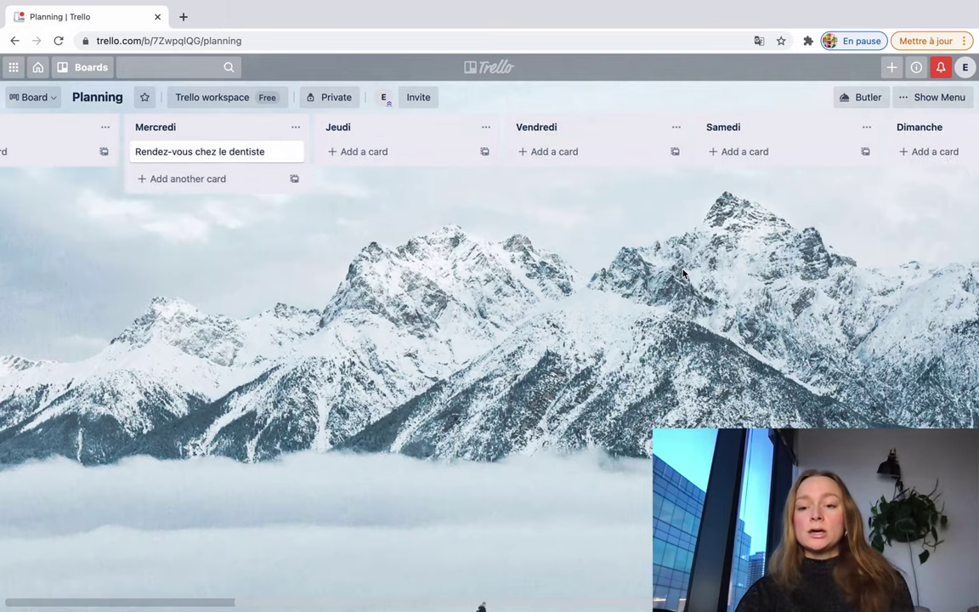
pyautogui.hscroll(5, 683, 273)
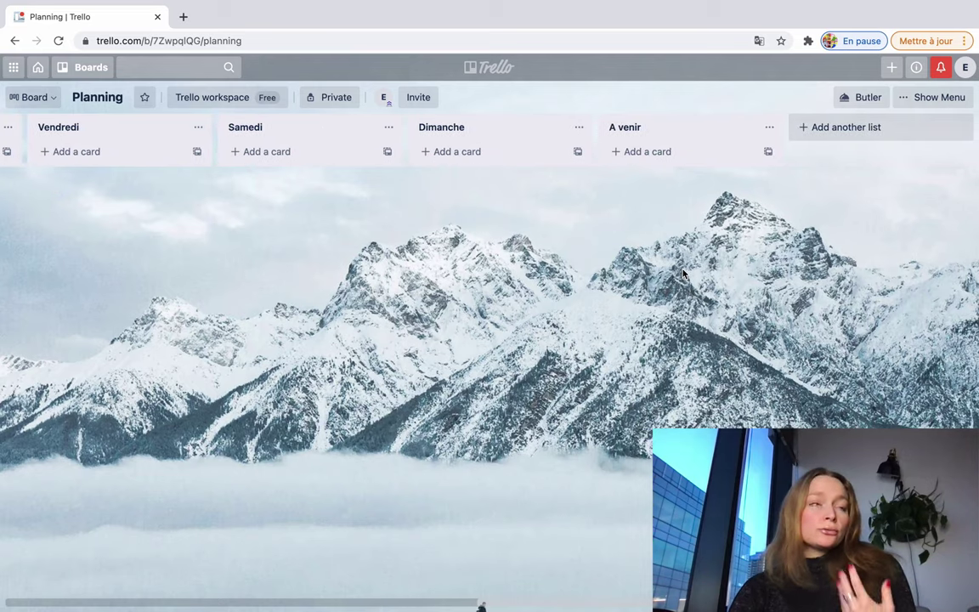
pyautogui.click(654, 150)
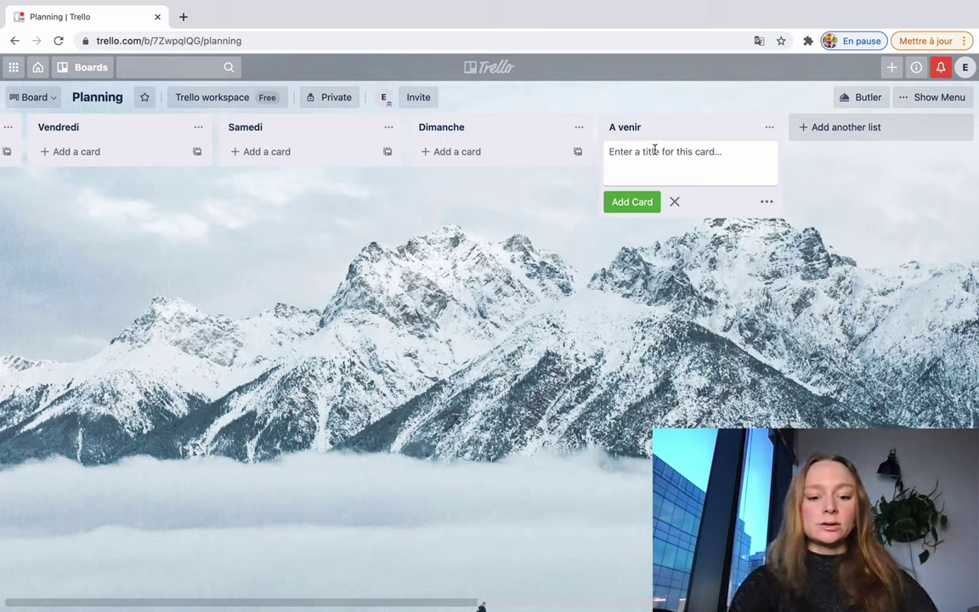
pyautogui.write('Rendez-vous de coachinf')
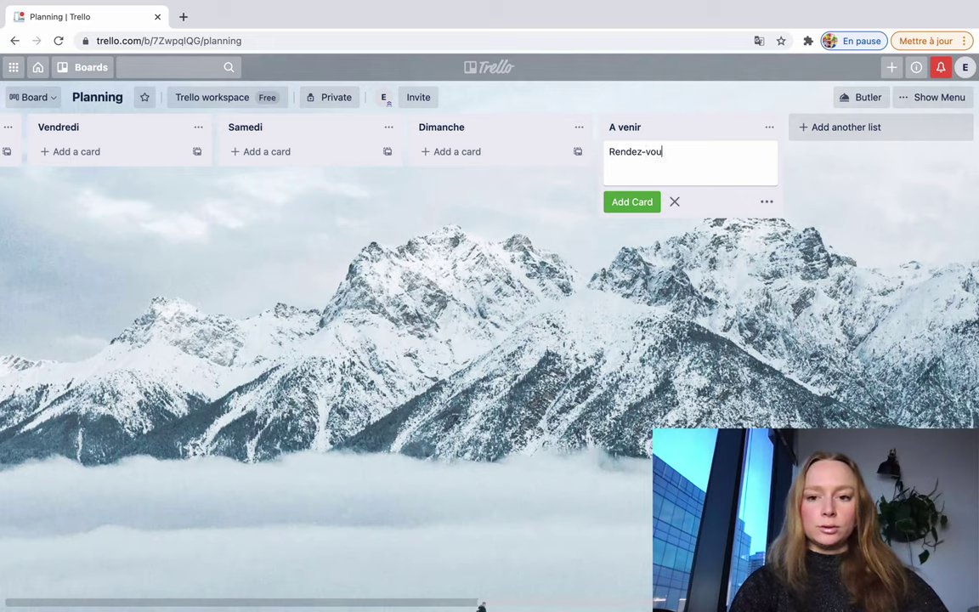
pyautogui.press('BackSpace')
pyautogui.press('BackSpace')
pyautogui.write('g')
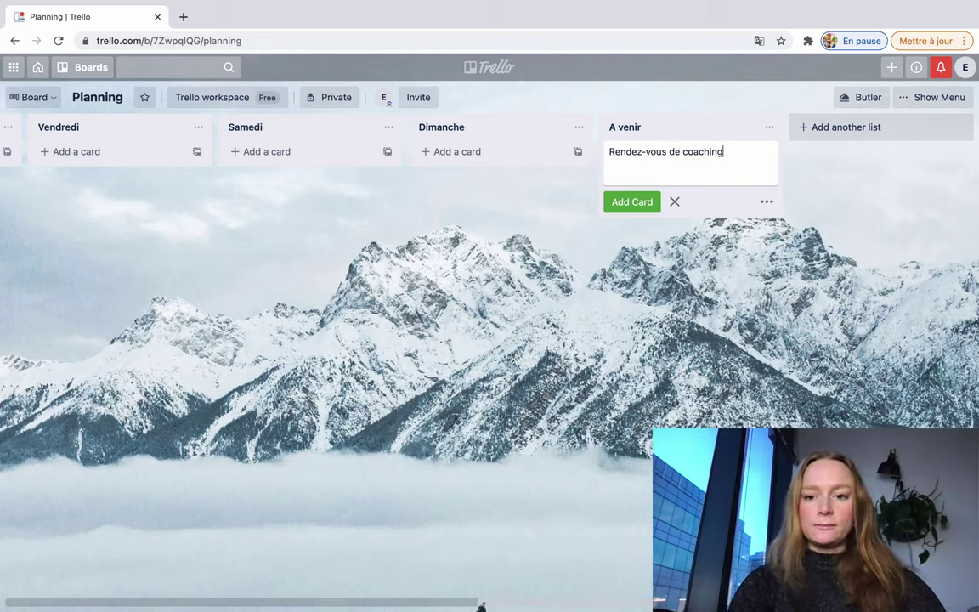
pyautogui.write(' abevec')
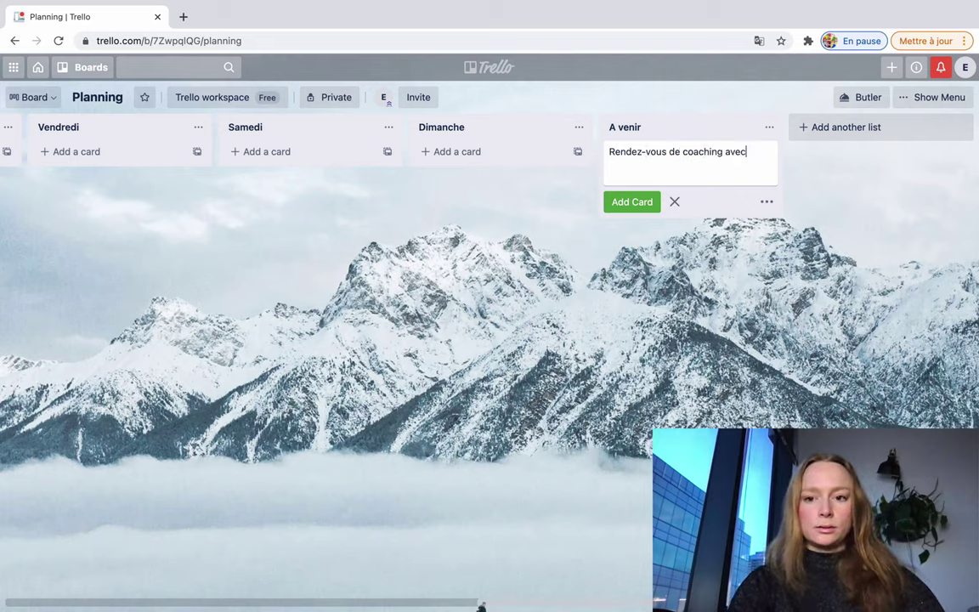
pyautogui.write(' Marie')
pyautogui.press('Return')
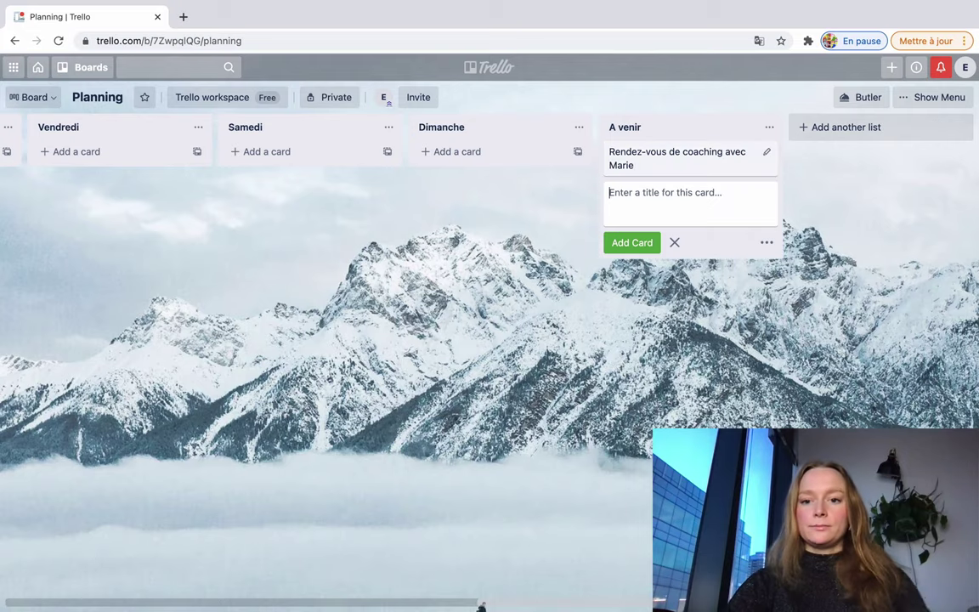
# Step: Give the coaching appointment card a due date of February 16, 2021 and close the card
pyautogui.click(702, 157)
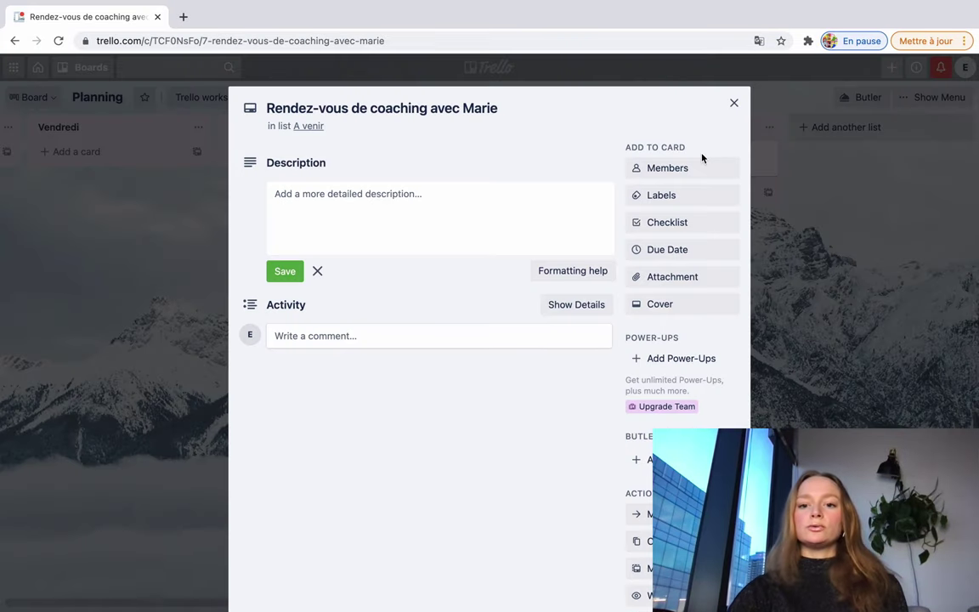
pyautogui.click(656, 251)
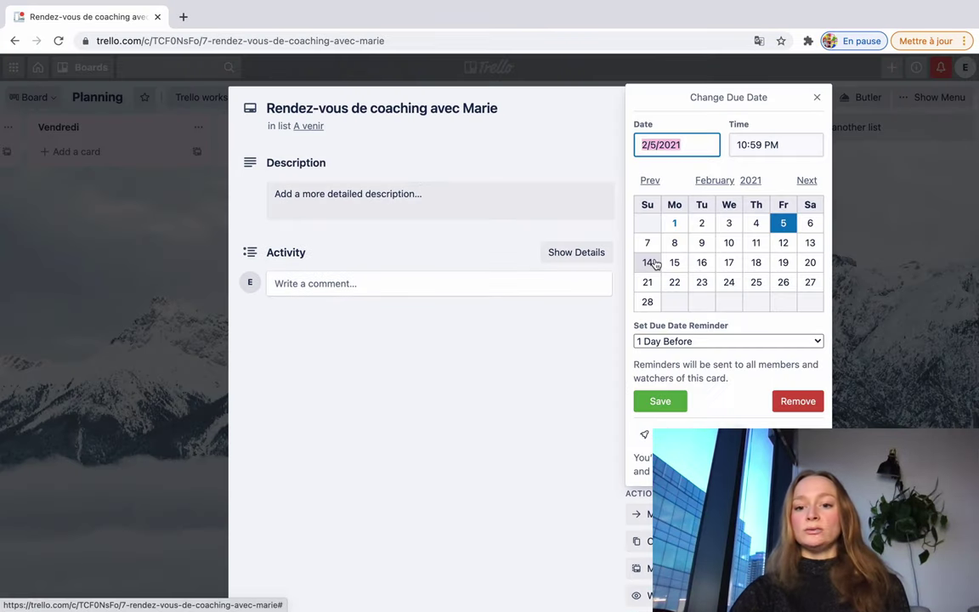
pyautogui.click(702, 263)
pyautogui.click(659, 401)
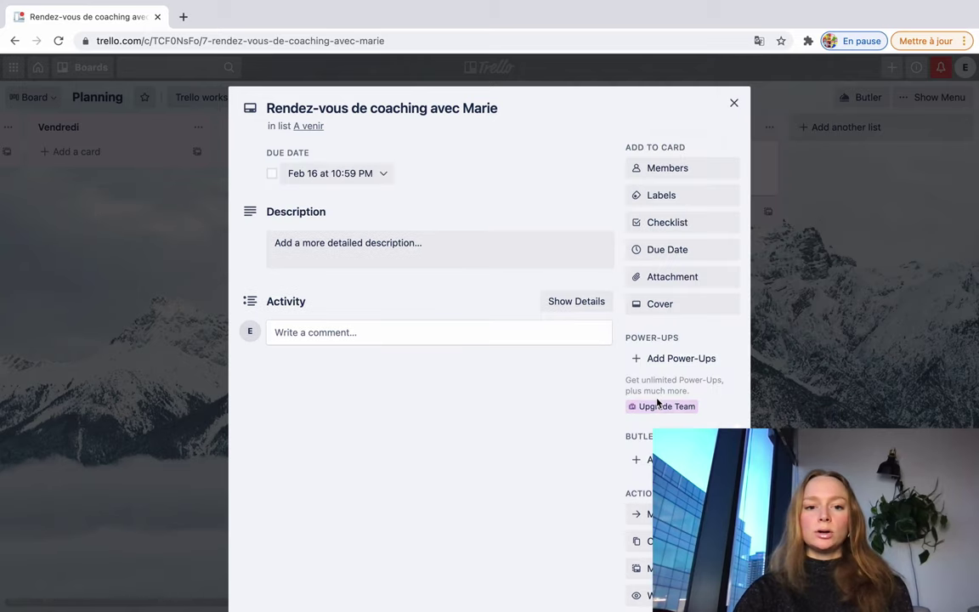
pyautogui.click(793, 346)
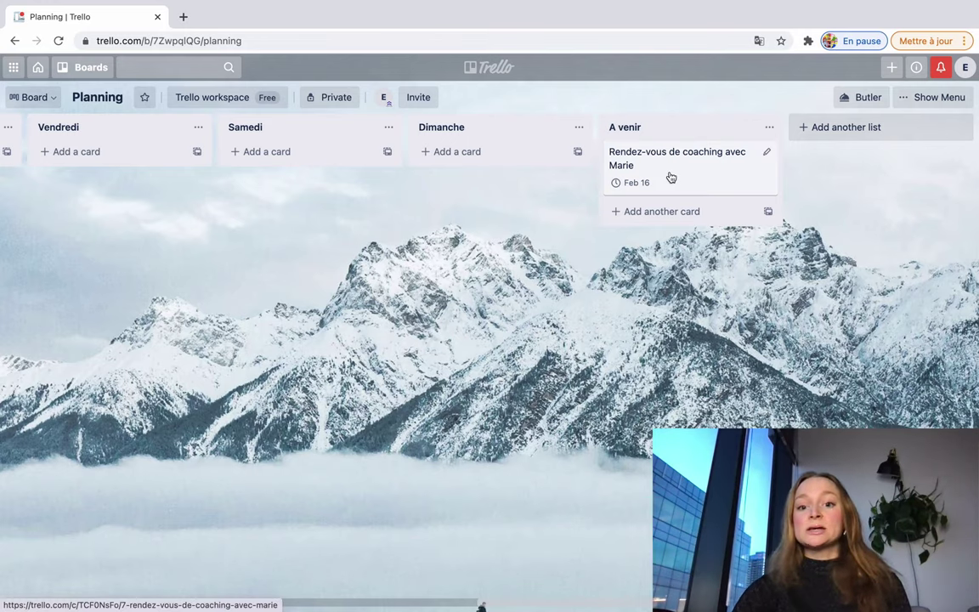
# Step: Move the coaching appointment card to the Vendredi list and back to the A venir list
pyautogui.hscroll(-3, 670, 176)
pyautogui.moveTo(792, 161); pyautogui.dragTo(222, 160)
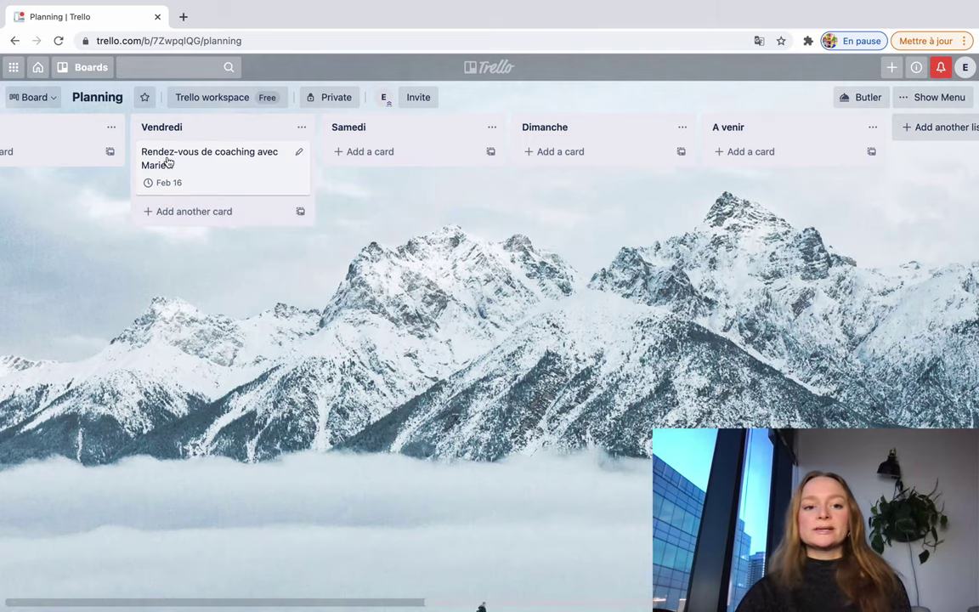
pyautogui.moveTo(168, 161); pyautogui.dragTo(739, 170)
pyautogui.hscroll(-15, 546, 245)
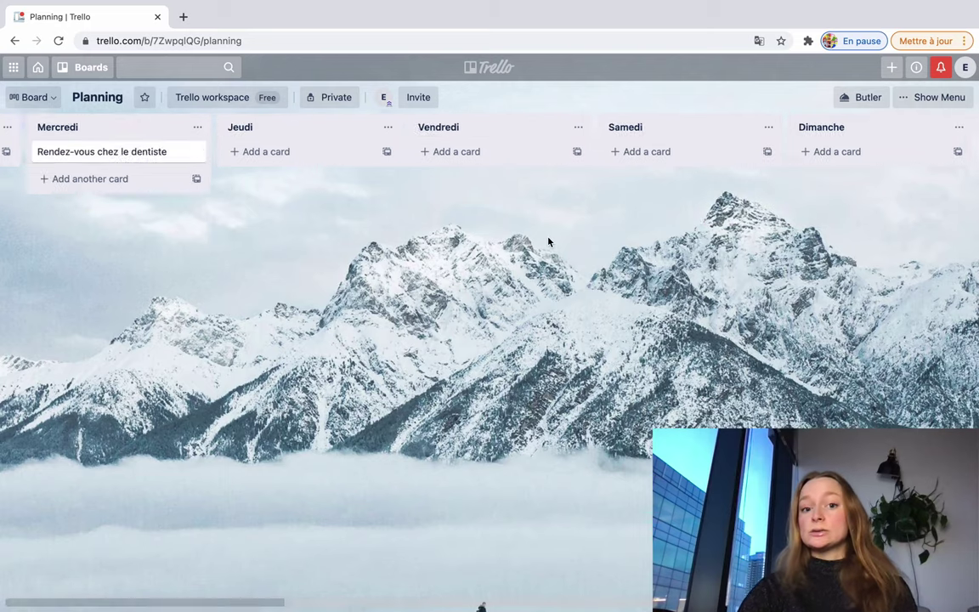
# Step: Archive the "Répondre aux commentaires sur vos posts sur les RS" card in the Lundi list
pyautogui.hscroll(-4, 548, 242)
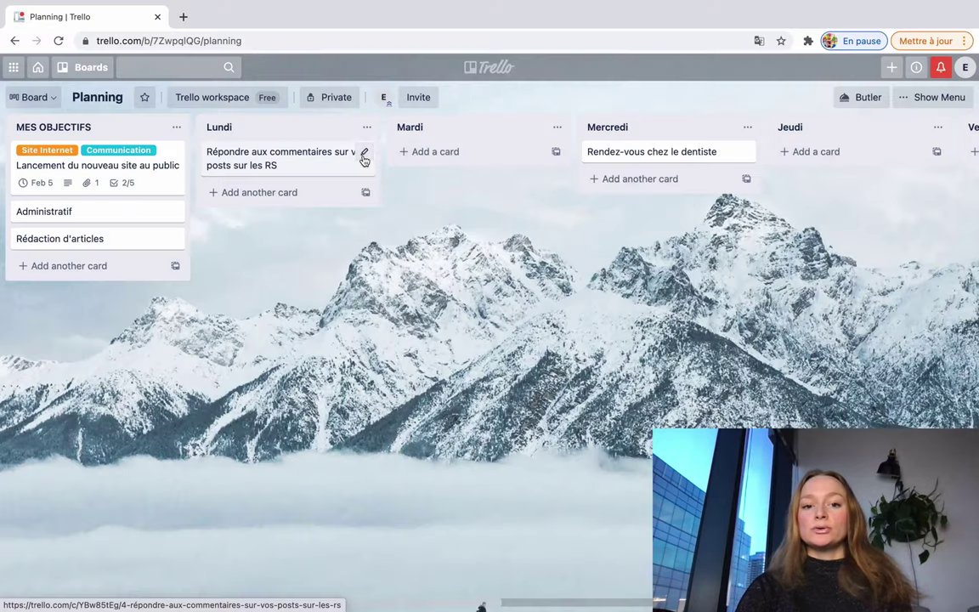
pyautogui.click(364, 154)
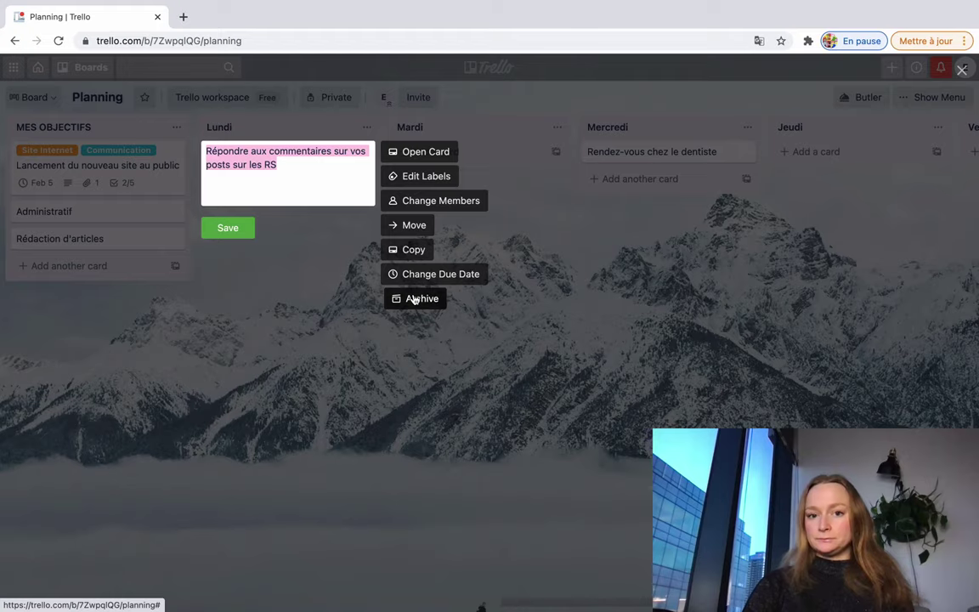
pyautogui.click(413, 298)
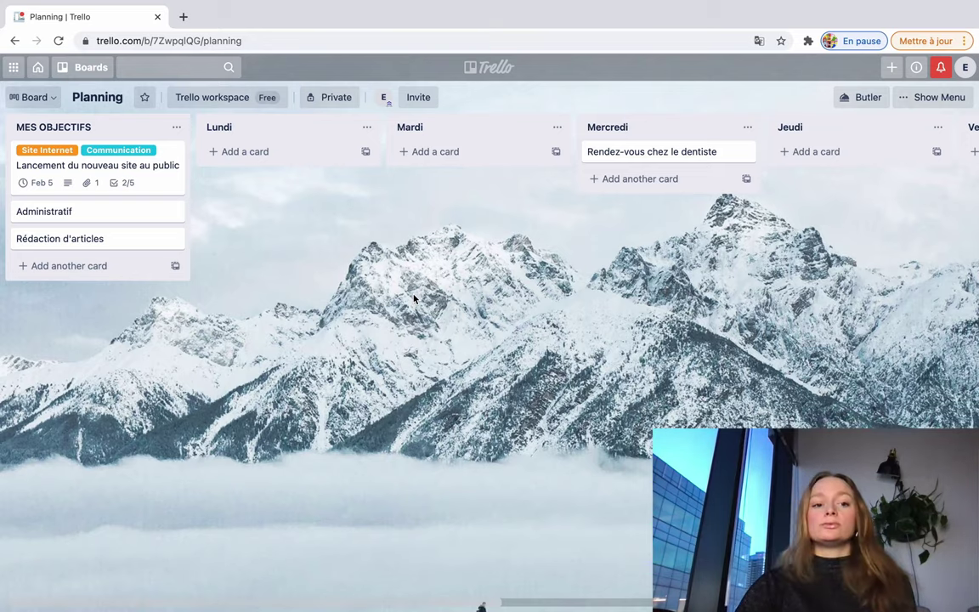
# Step: Copy the "Lancement du nouveau site au public" card to the Mardi list at position 1, keeping its checklist, labels and attachment
pyautogui.hscroll(5, 451, 183)
pyautogui.hscroll(5, 450, 185)
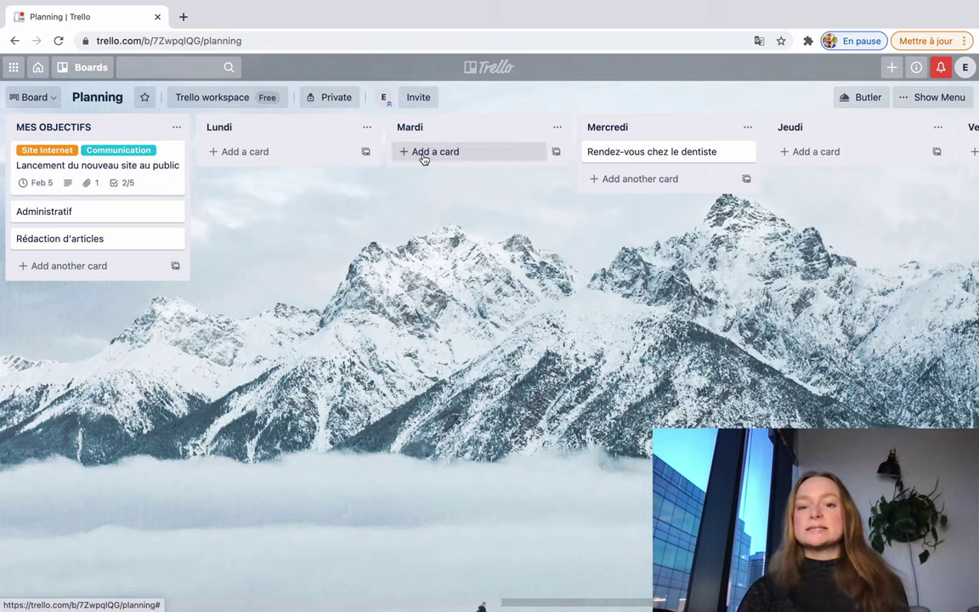
pyautogui.click(155, 173)
pyautogui.scroll(-2, 405, 340)
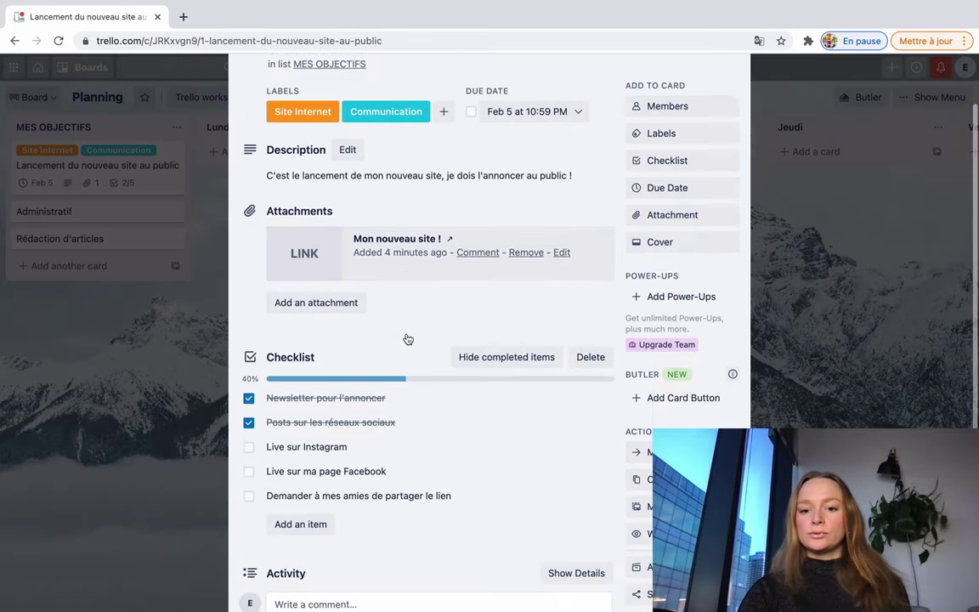
pyautogui.scroll(-1, 618, 427)
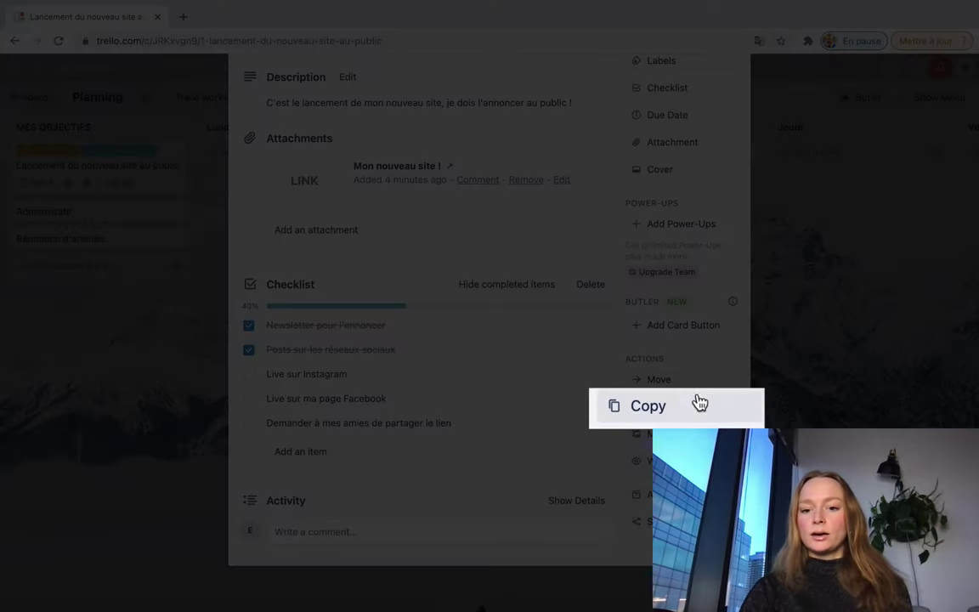
pyautogui.click(683, 408)
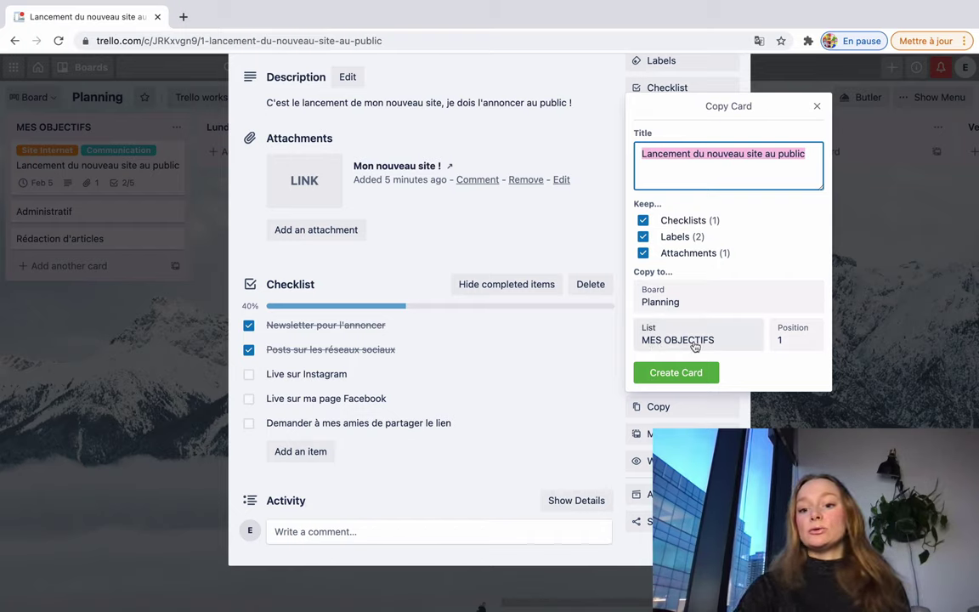
pyautogui.click(660, 340)
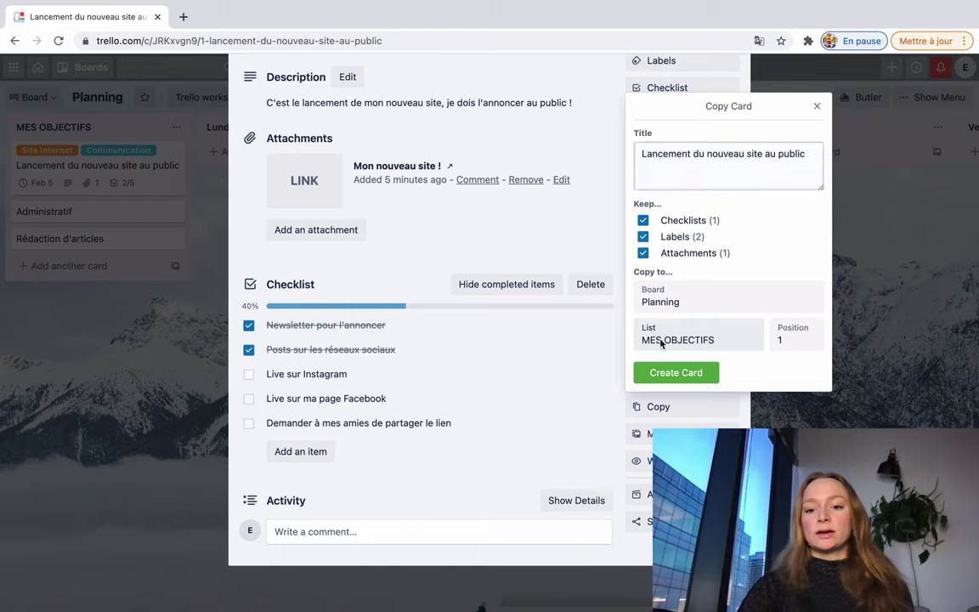
pyautogui.click(667, 367)
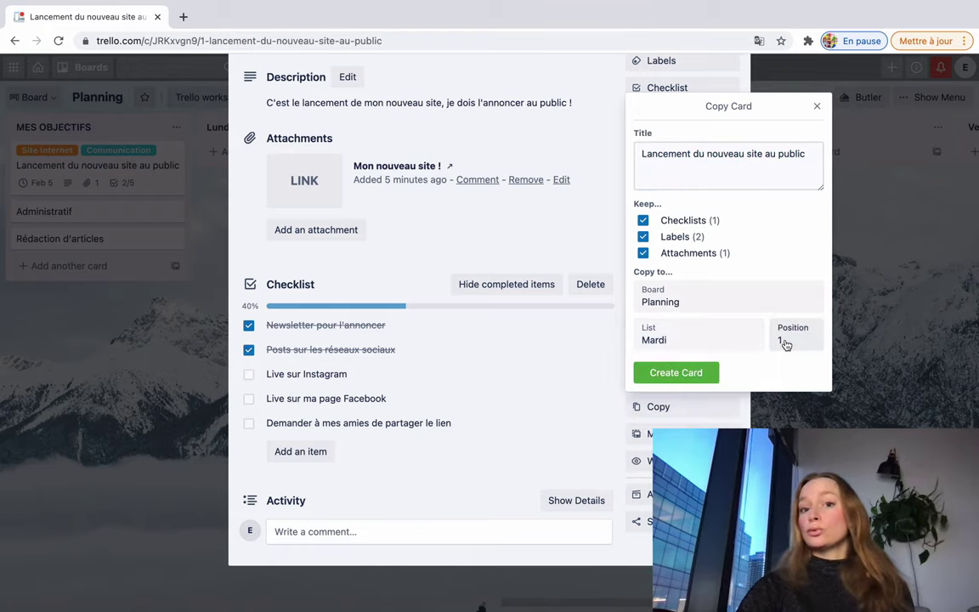
pyautogui.click(695, 373)
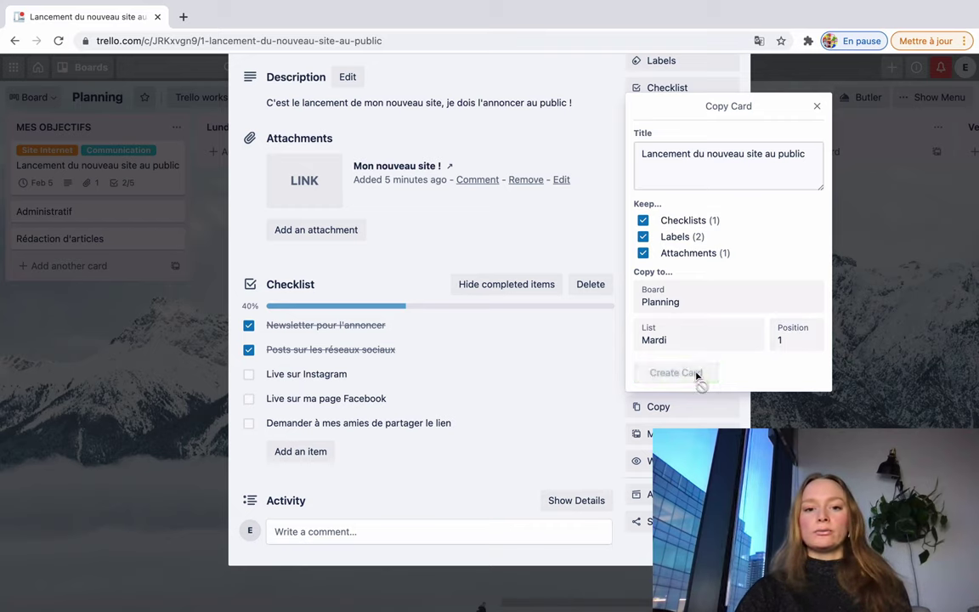
pyautogui.click(800, 302)
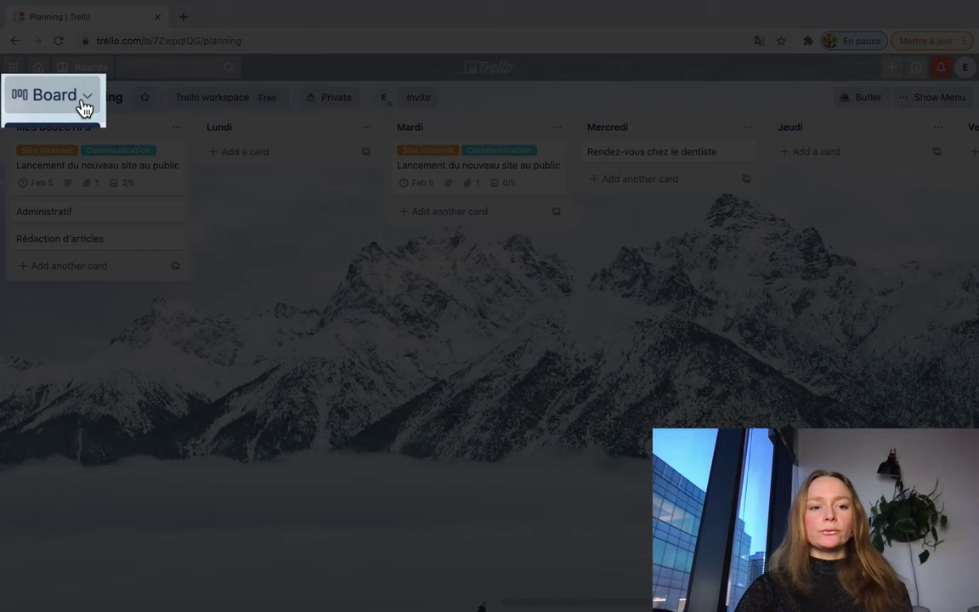
# Step: View the board as a monthly calendar, examine the cards due in February 2021, and return to the board
pyautogui.click(49, 100)
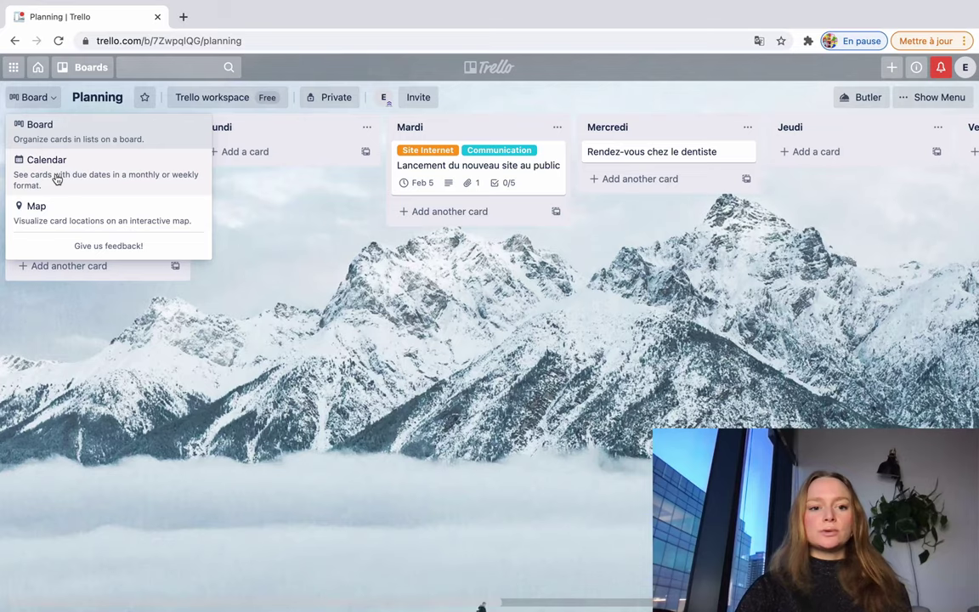
pyautogui.click(57, 174)
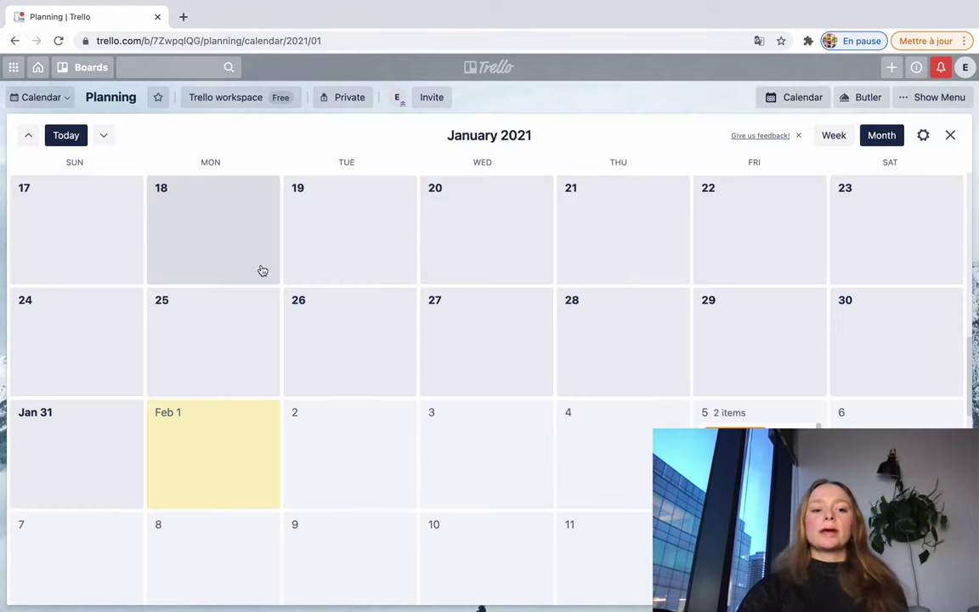
pyautogui.scroll(-4, 263, 270)
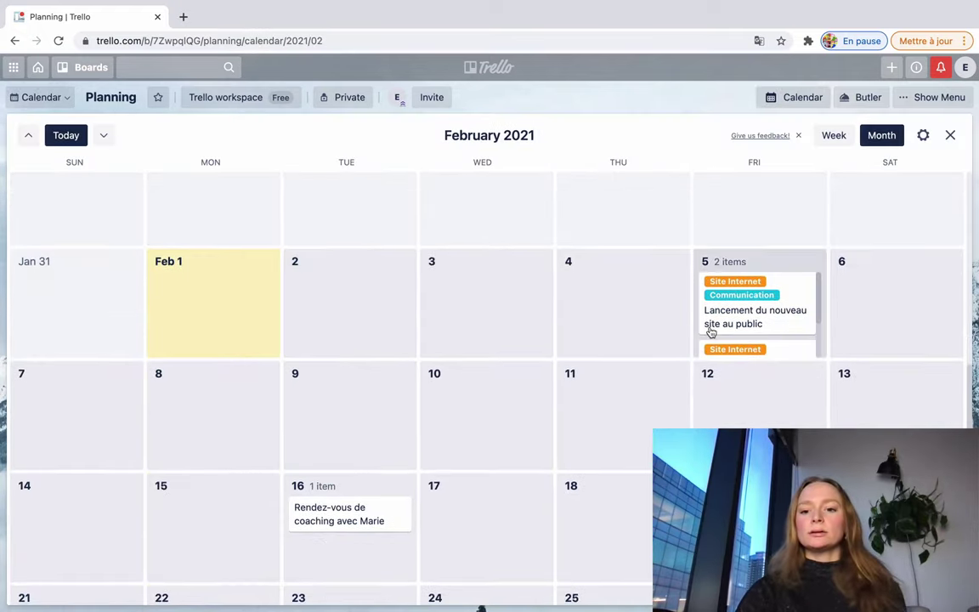
pyautogui.scroll(-1, 749, 320)
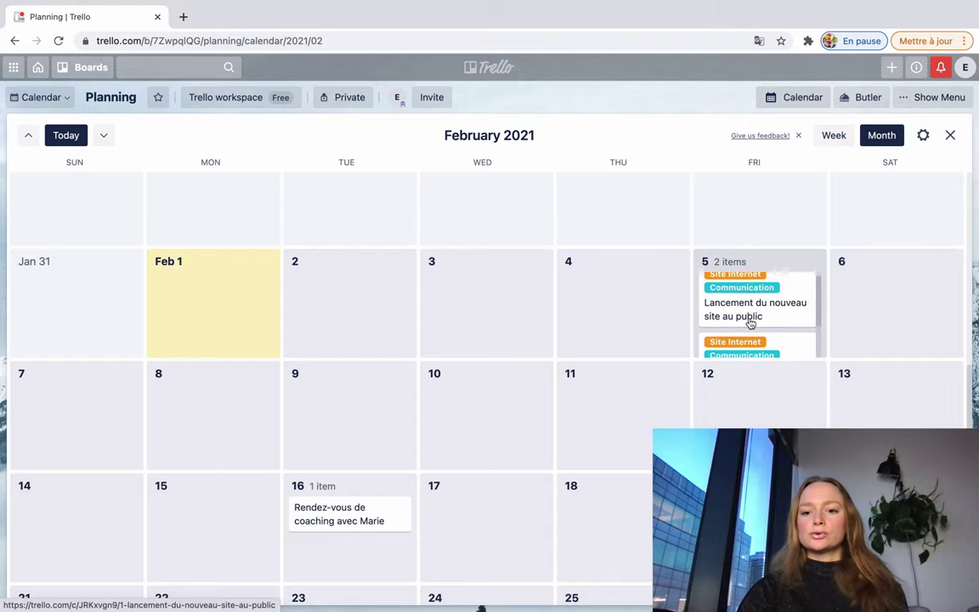
pyautogui.scroll(1, 751, 323)
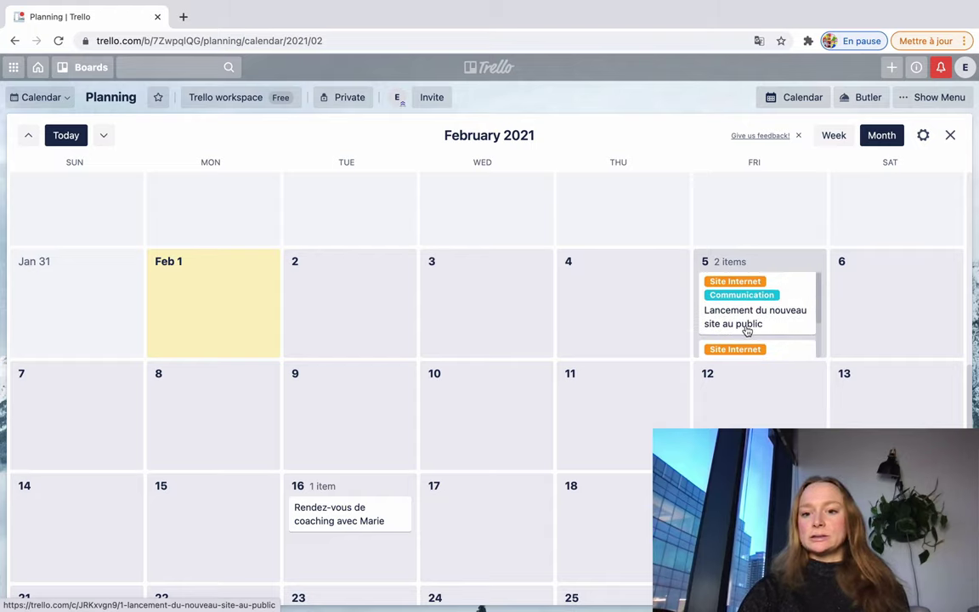
pyautogui.scroll(-2, 745, 310)
pyautogui.scroll(1, 742, 303)
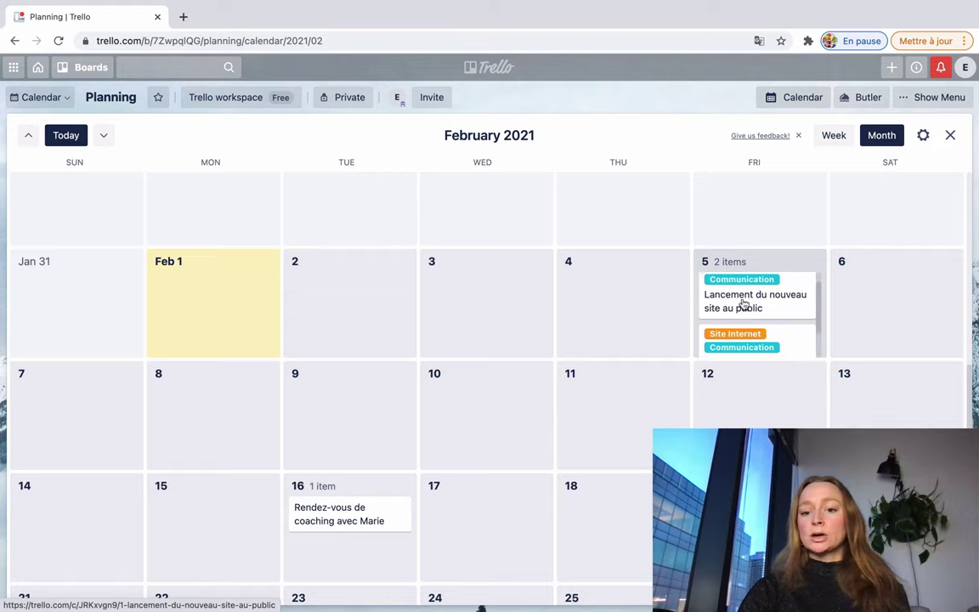
pyautogui.scroll(1, 731, 317)
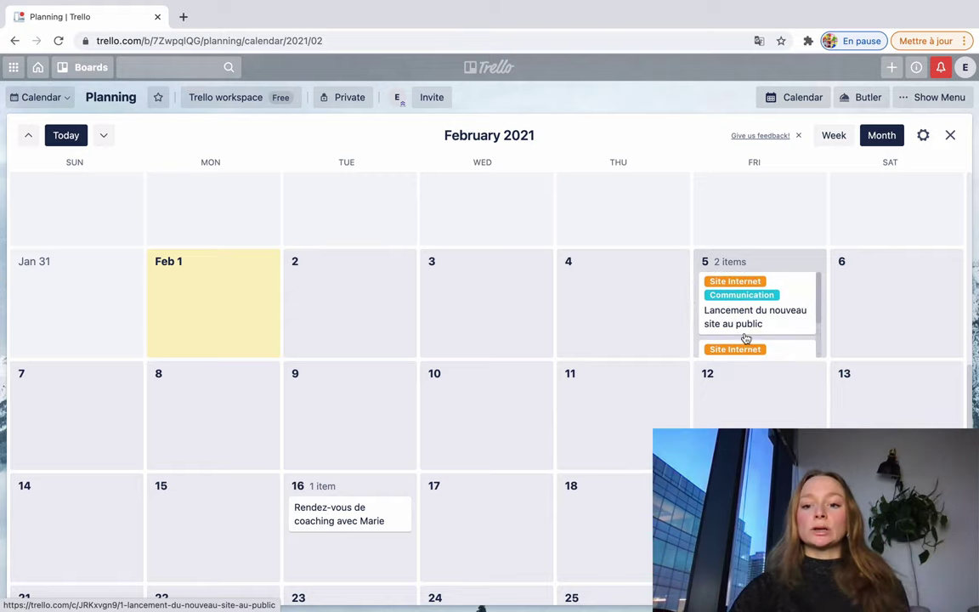
pyautogui.scroll(-2, 317, 476)
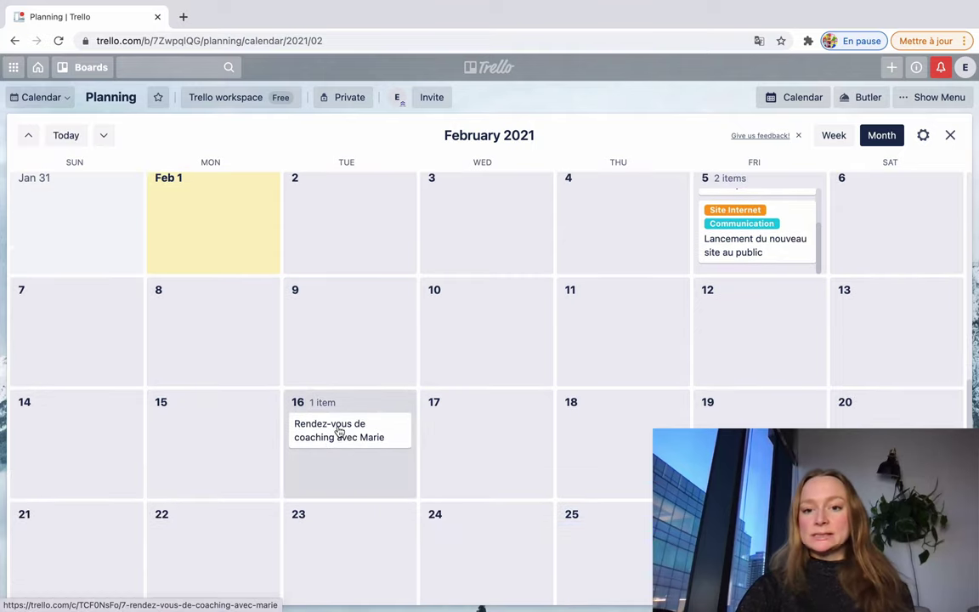
pyautogui.scroll(-2, 339, 432)
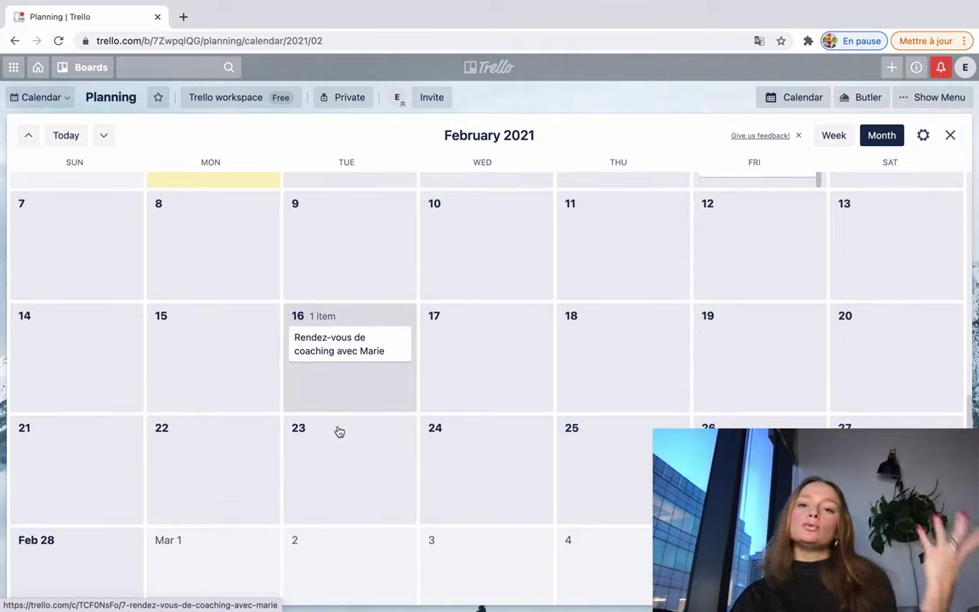
pyautogui.scroll(2, 339, 432)
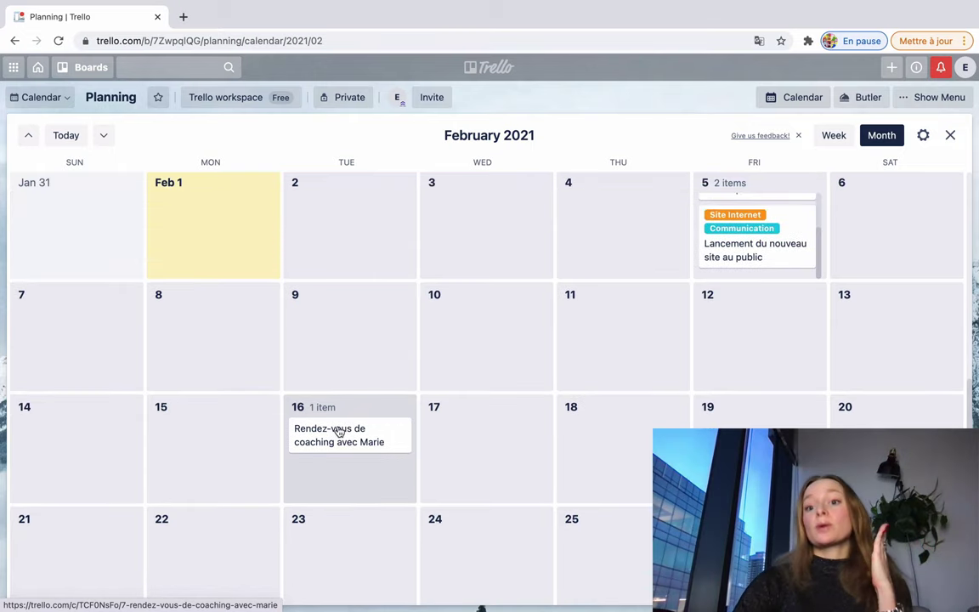
pyautogui.click(951, 136)
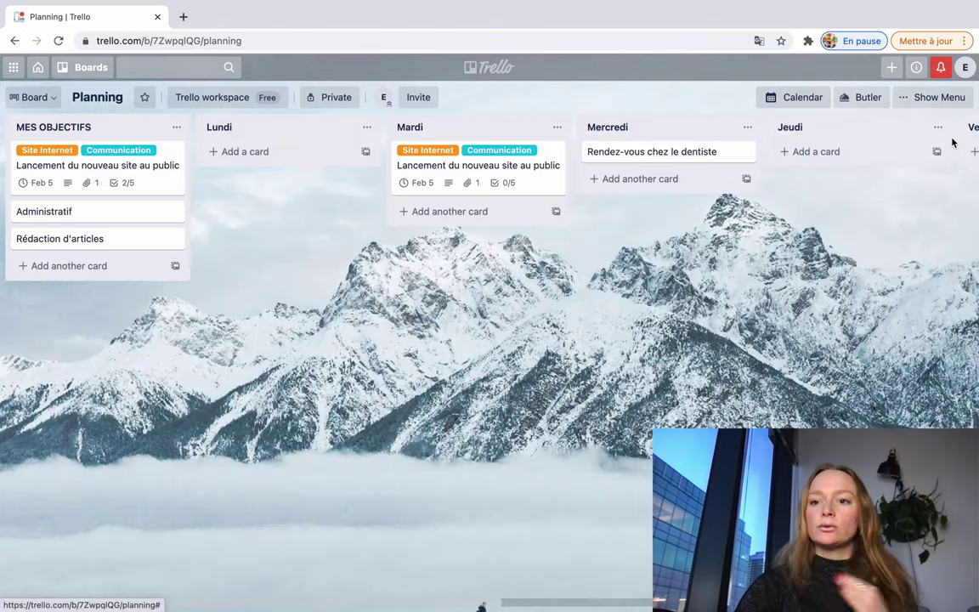